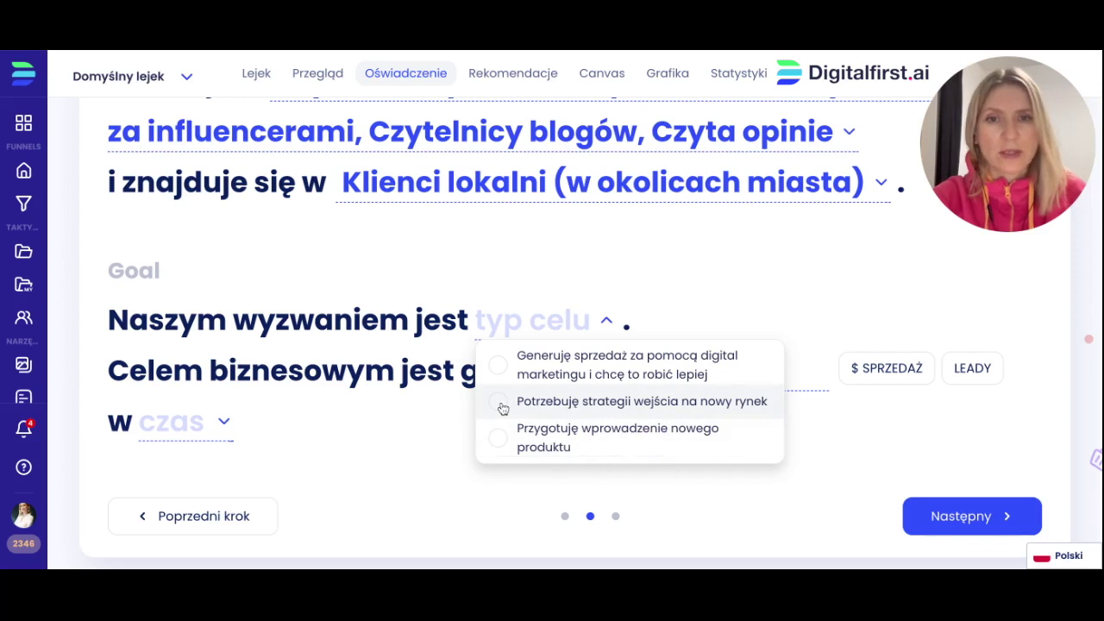
Set the challenge to "Potrzebuję strategii wejścia na nowy rynek" and the business goal to generating 30000 in sales.
{"action": "left_click", "coordinate": [503, 406]}
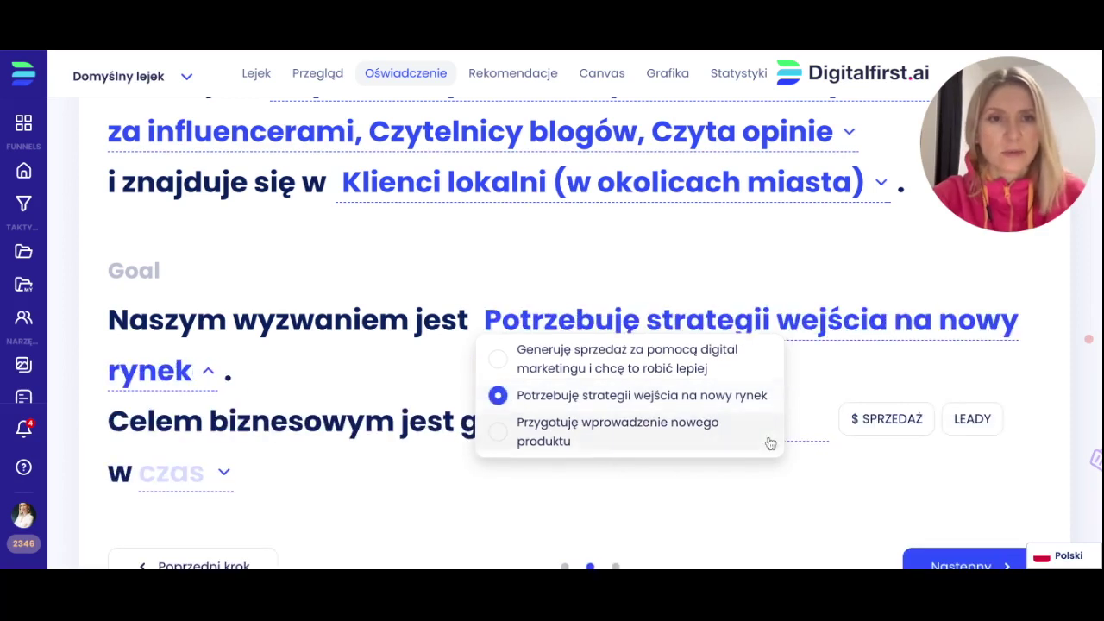
{"action": "left_click", "coordinate": [854, 475]}
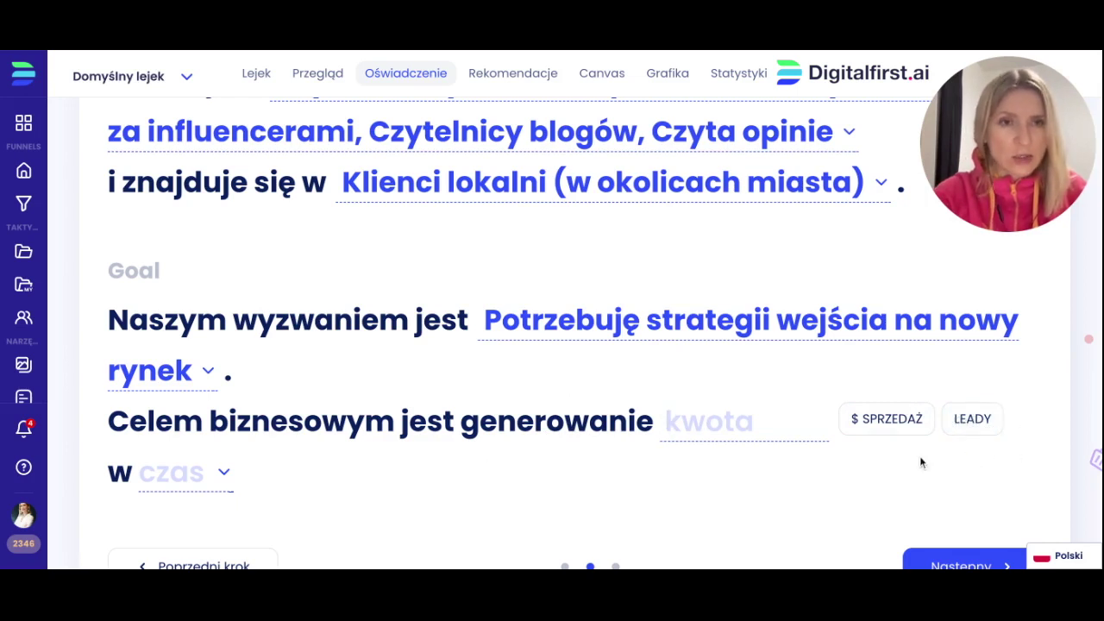
{"action": "left_click", "coordinate": [726, 417]}
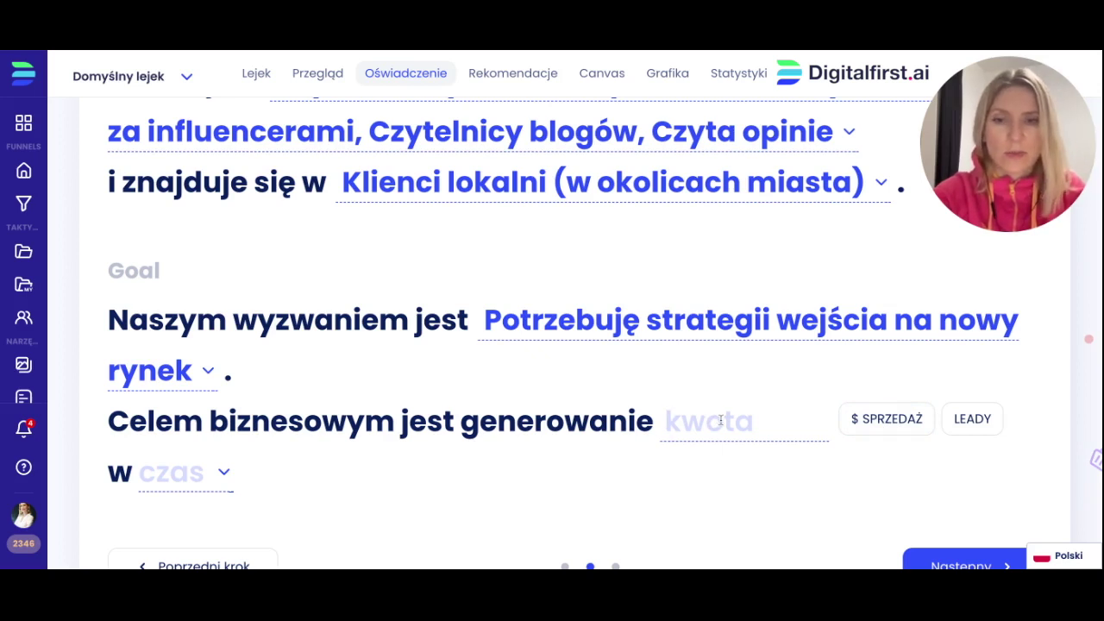
{"action": "type", "text": "30000"}
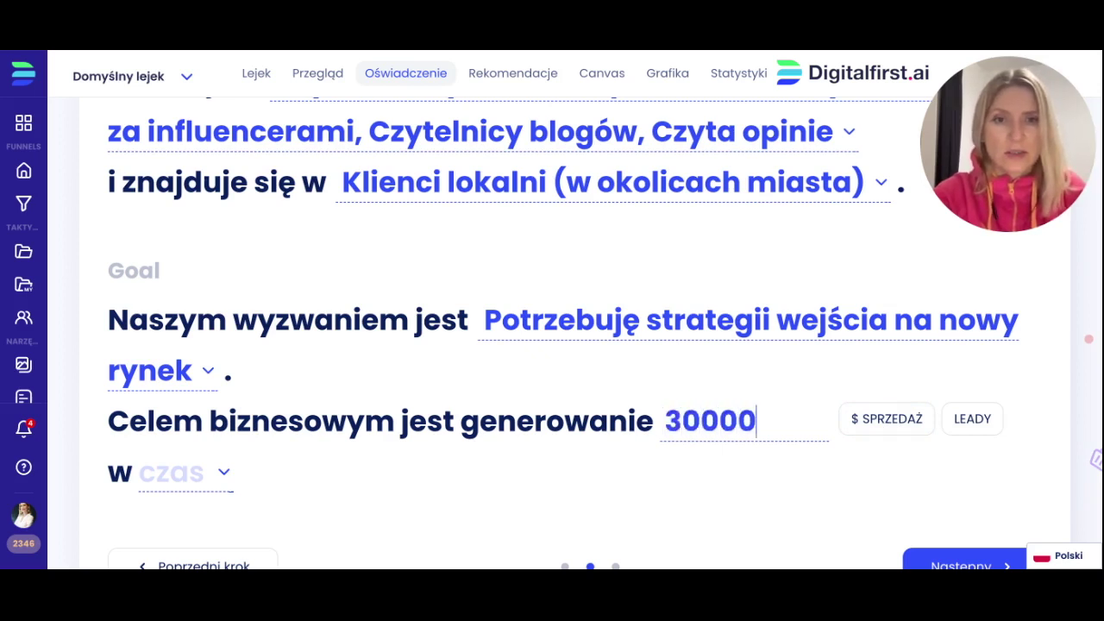
{"action": "left_click", "coordinate": [887, 419]}
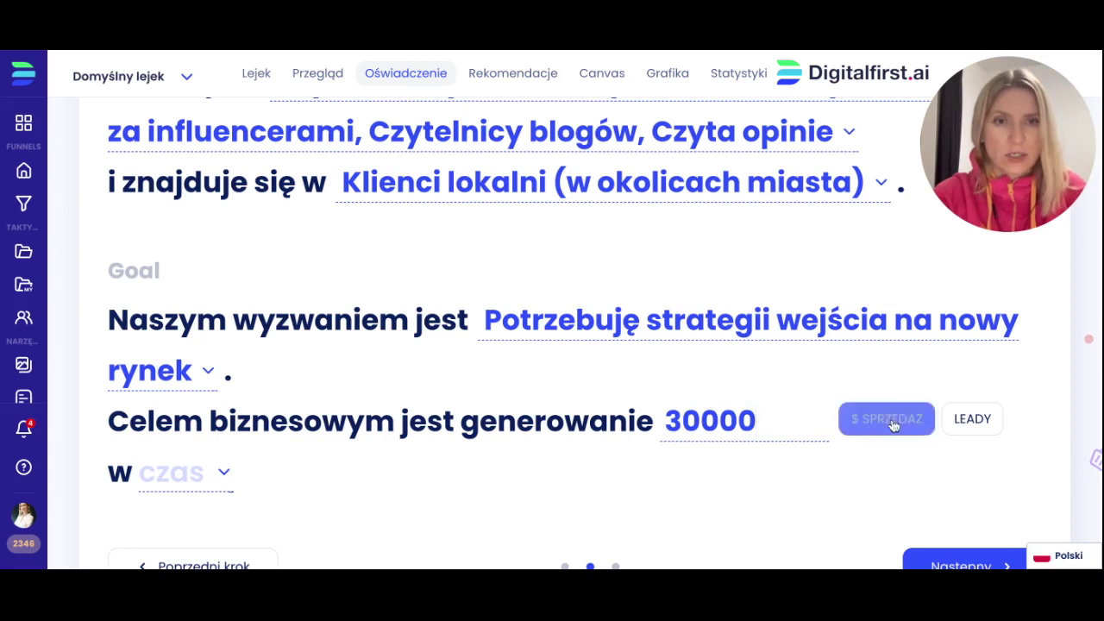
Set the business goal's time frame to Miesięcznie and continue to the third part of the statement.
{"action": "left_click", "coordinate": [163, 478]}
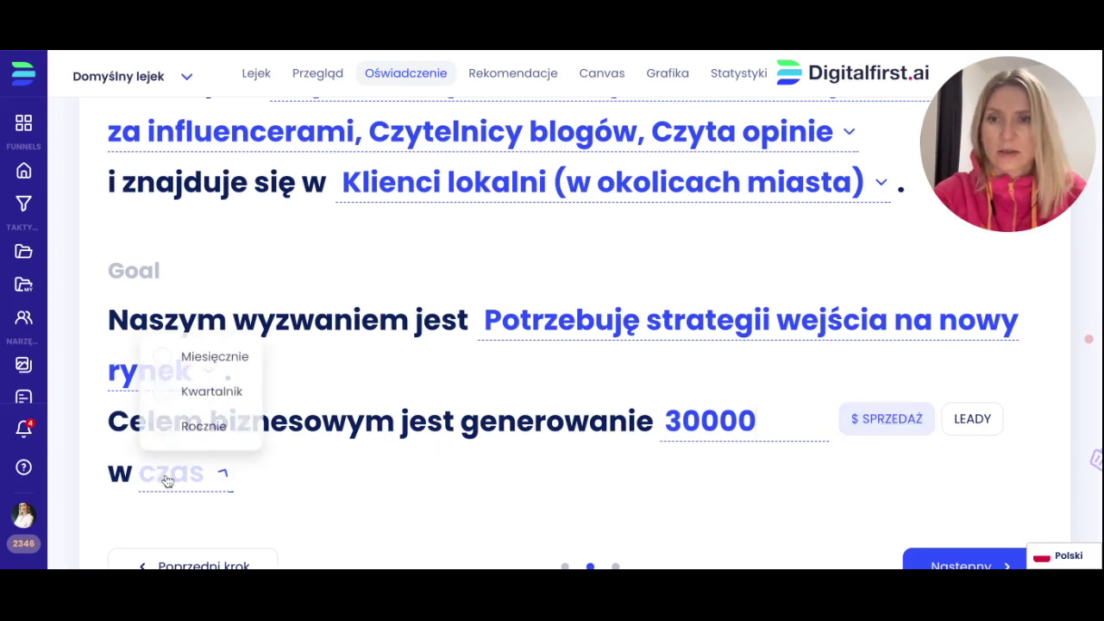
{"action": "left_click", "coordinate": [163, 355]}
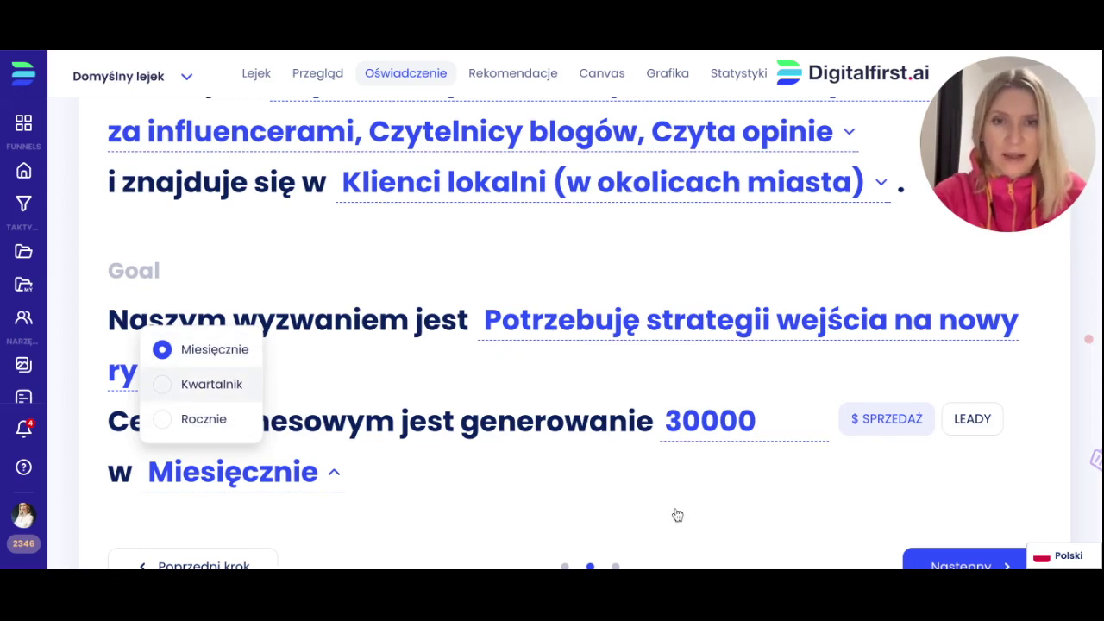
{"action": "left_click", "coordinate": [731, 498]}
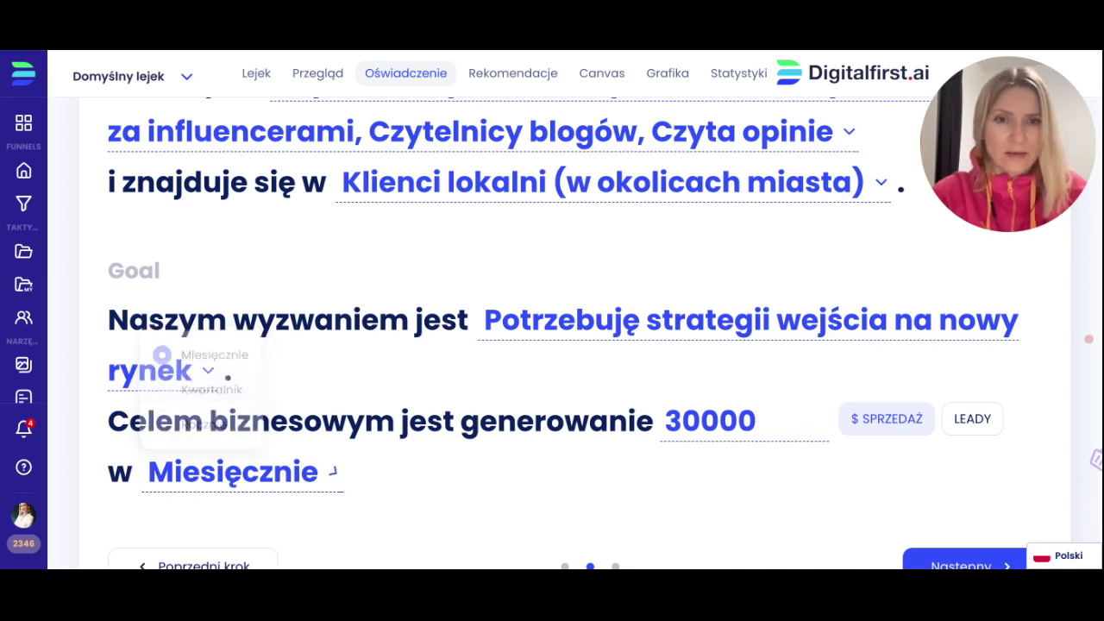
{"action": "scroll", "coordinate": [783, 496], "scroll_direction": "down", "scroll_amount": 1}
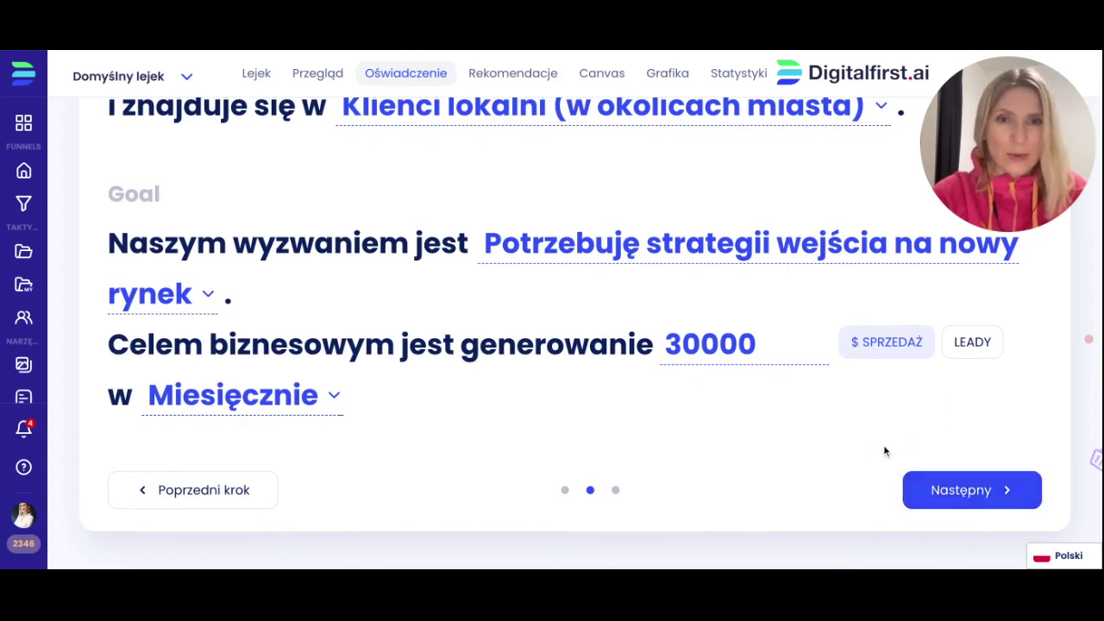
{"action": "left_click", "coordinate": [968, 493]}
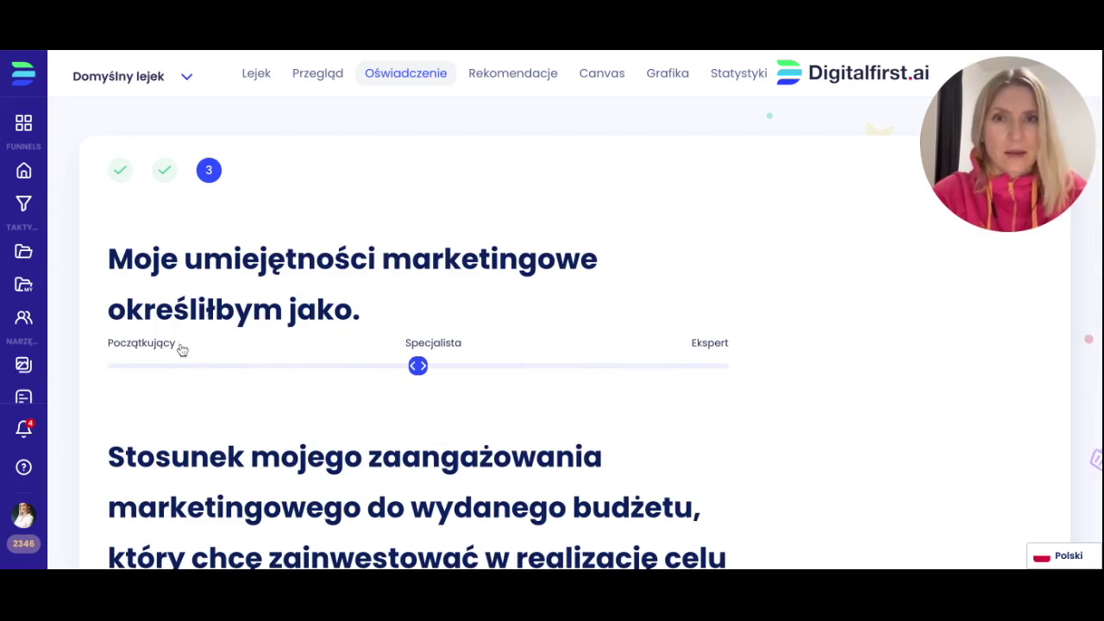
Rate the marketing skills as Początkujący, set the effort-to-budget ratio to 1 out of 10, and finish the statement.
{"action": "left_click", "coordinate": [121, 365]}
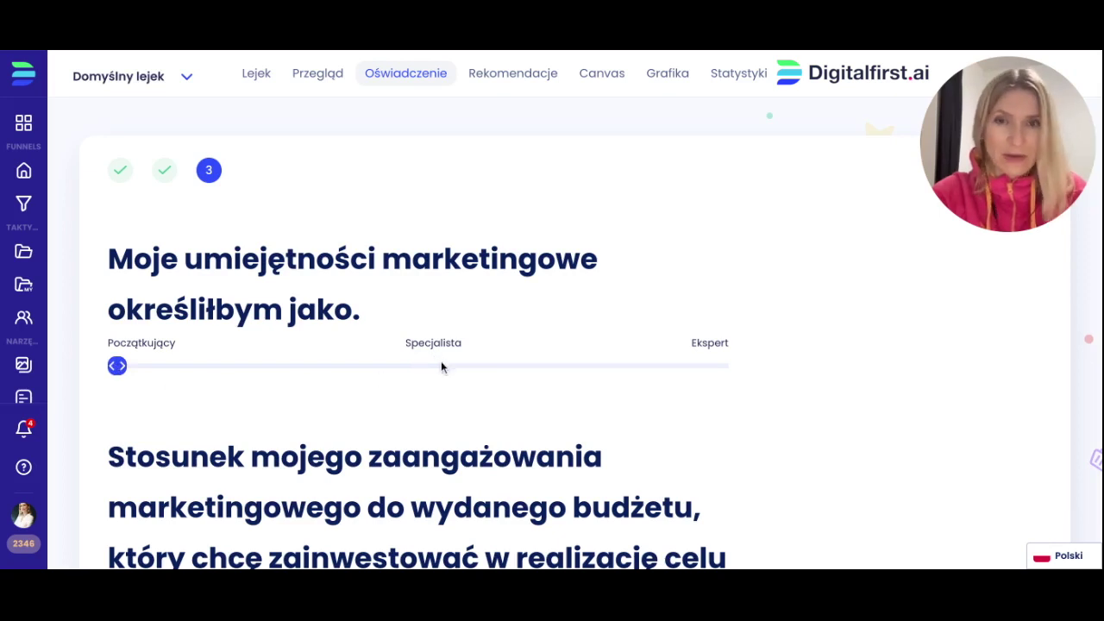
{"action": "scroll", "coordinate": [483, 399], "scroll_direction": "down", "scroll_amount": 2}
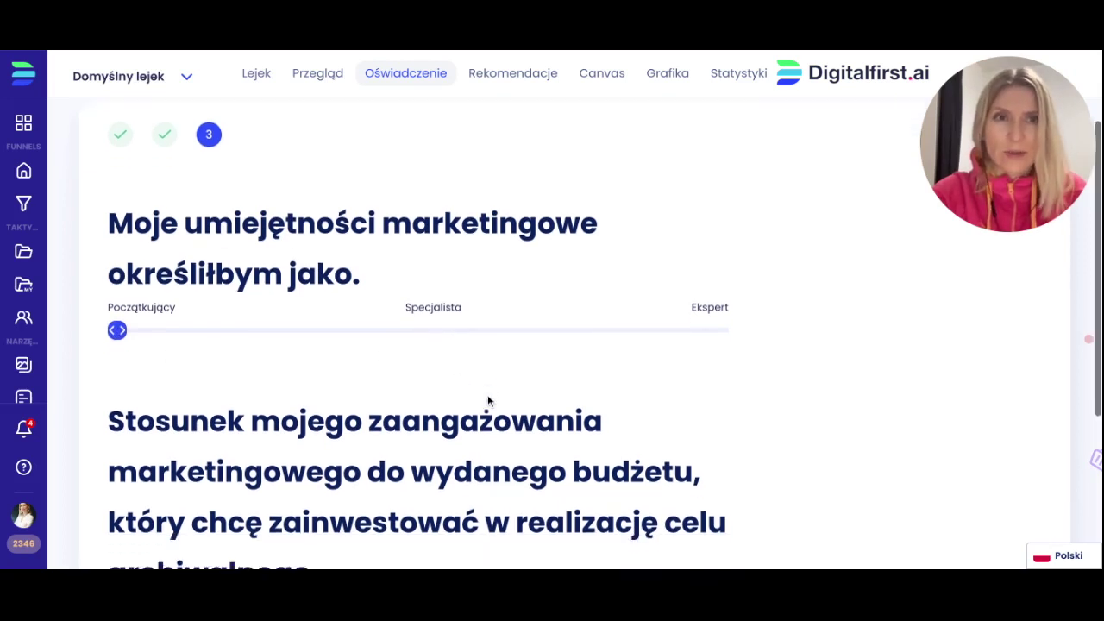
{"action": "scroll", "coordinate": [736, 321], "scroll_direction": "down", "scroll_amount": 1}
{"action": "scroll", "coordinate": [737, 324], "scroll_direction": "down", "scroll_amount": 1}
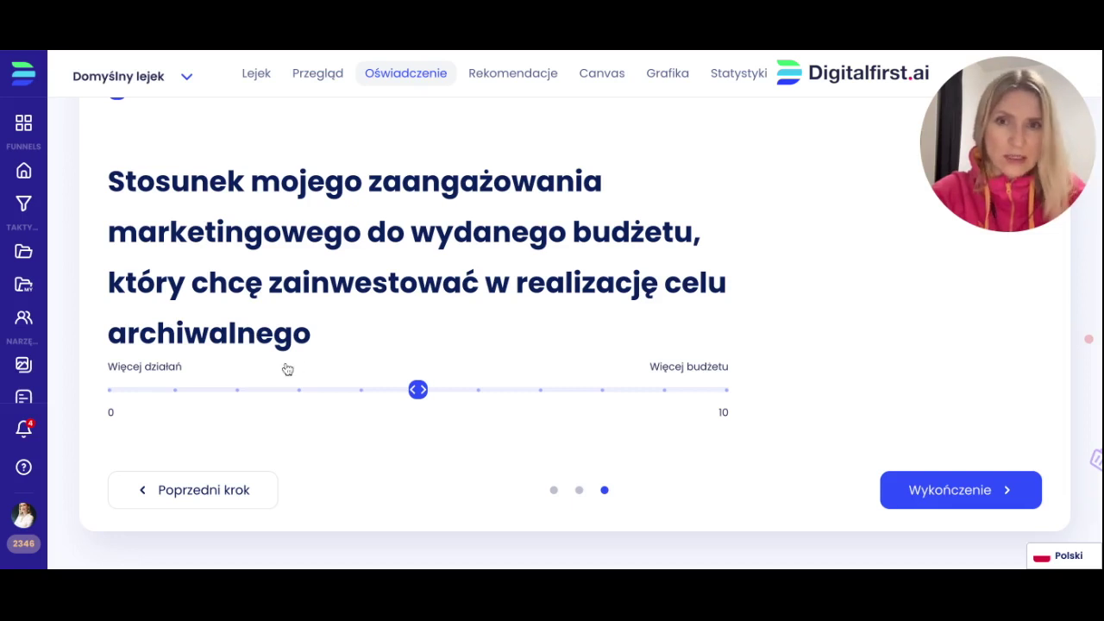
{"action": "left_click", "coordinate": [175, 392]}
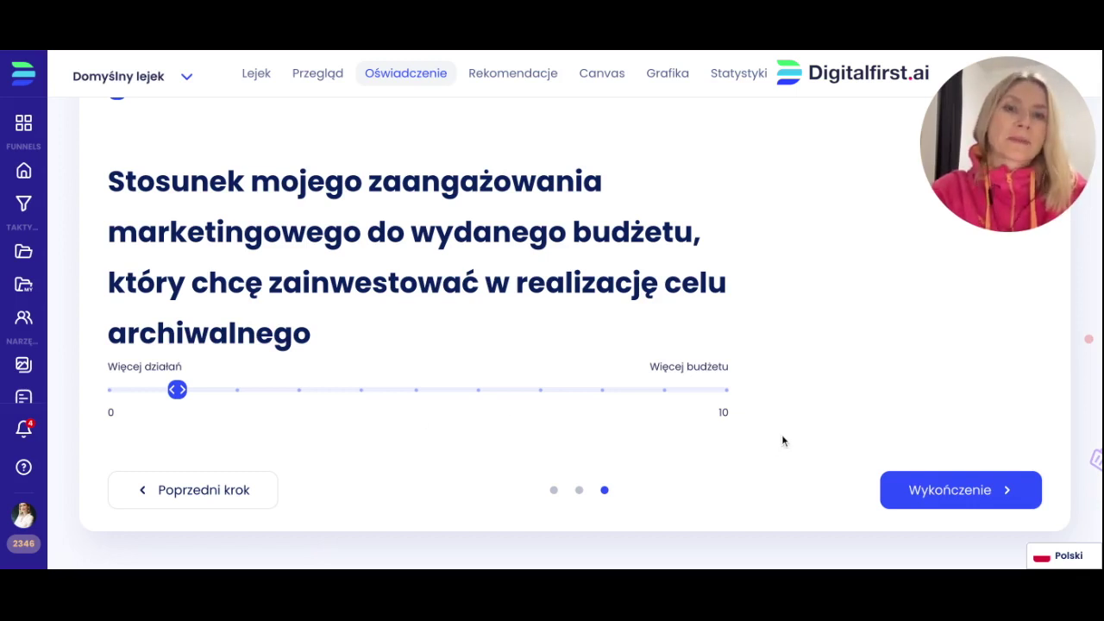
{"action": "left_click", "coordinate": [933, 488]}
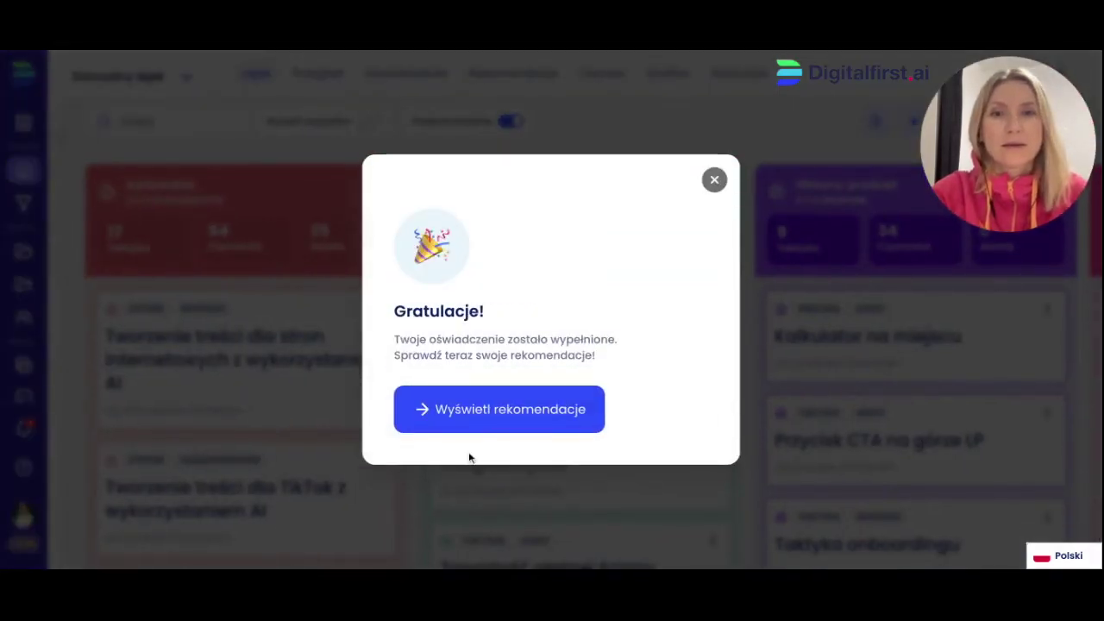
Open the recommendations based on the statement and add the Lead Form Demo Hack tactic to the funnel.
{"action": "left_click", "coordinate": [525, 421]}
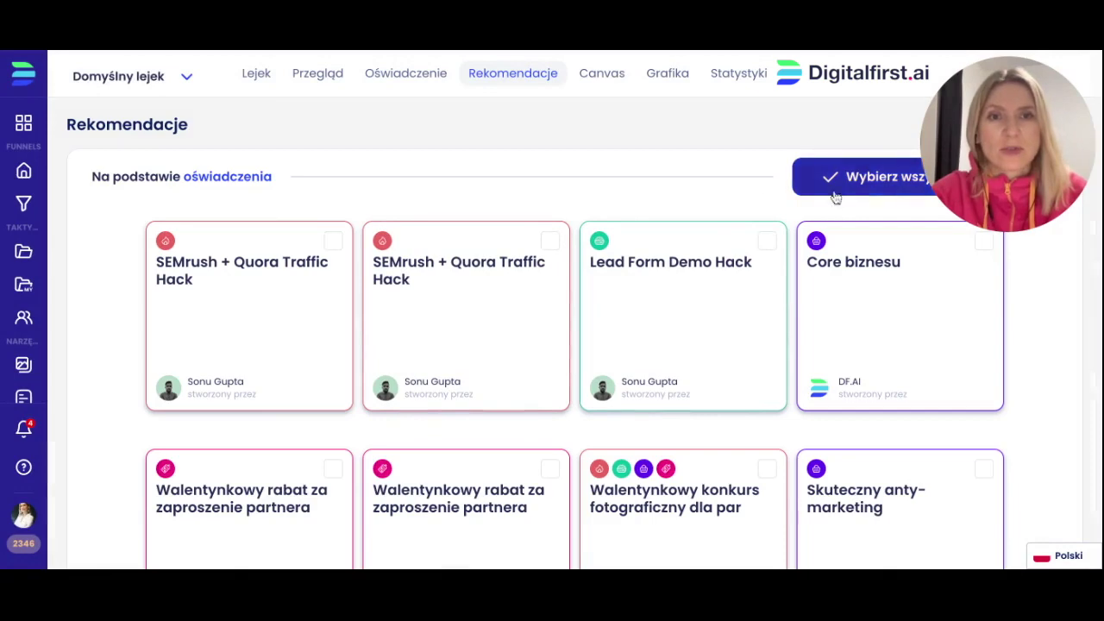
{"action": "scroll", "coordinate": [460, 296], "scroll_direction": "down", "scroll_amount": 3}
{"action": "scroll", "coordinate": [463, 296], "scroll_direction": "down", "scroll_amount": 15}
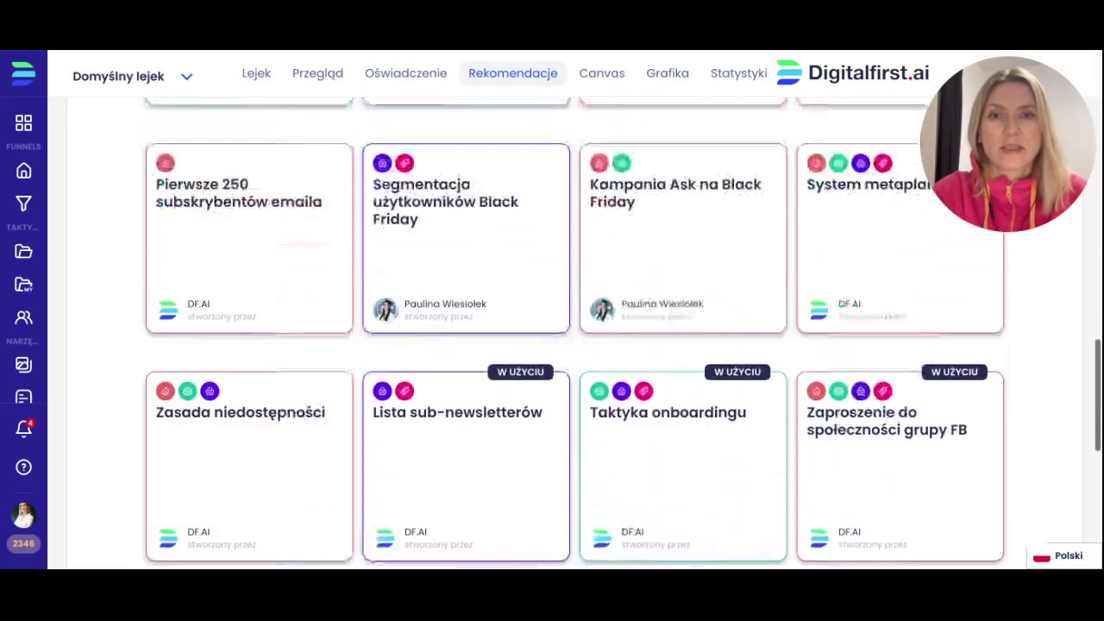
{"action": "scroll", "coordinate": [466, 293], "scroll_direction": "up", "scroll_amount": 14}
{"action": "scroll", "coordinate": [466, 293], "scroll_direction": "up", "scroll_amount": 5}
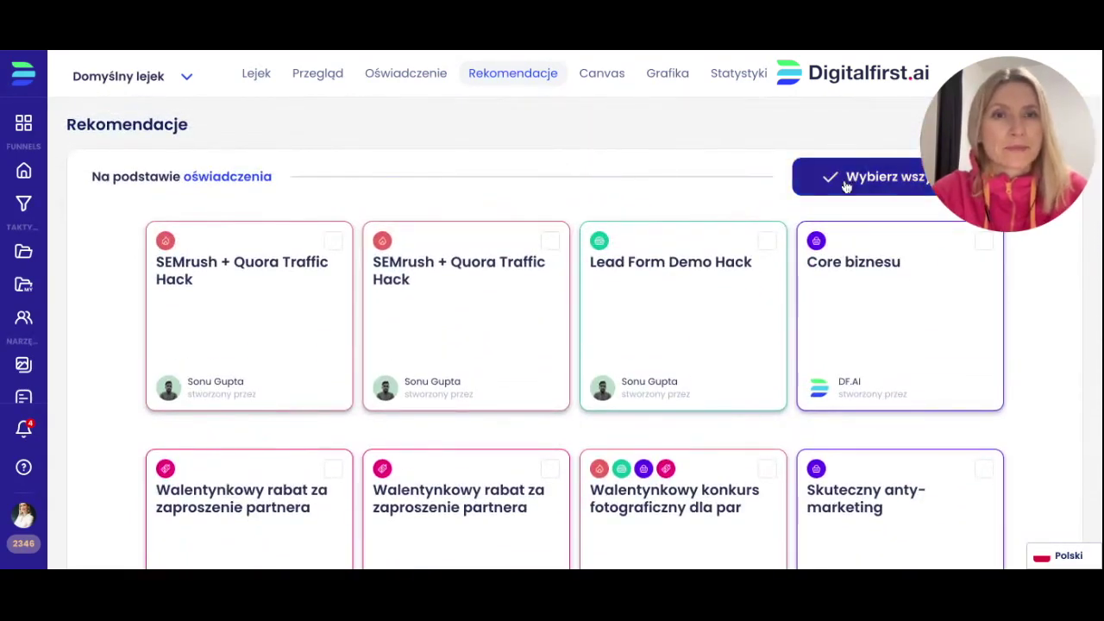
{"action": "left_click", "coordinate": [767, 241]}
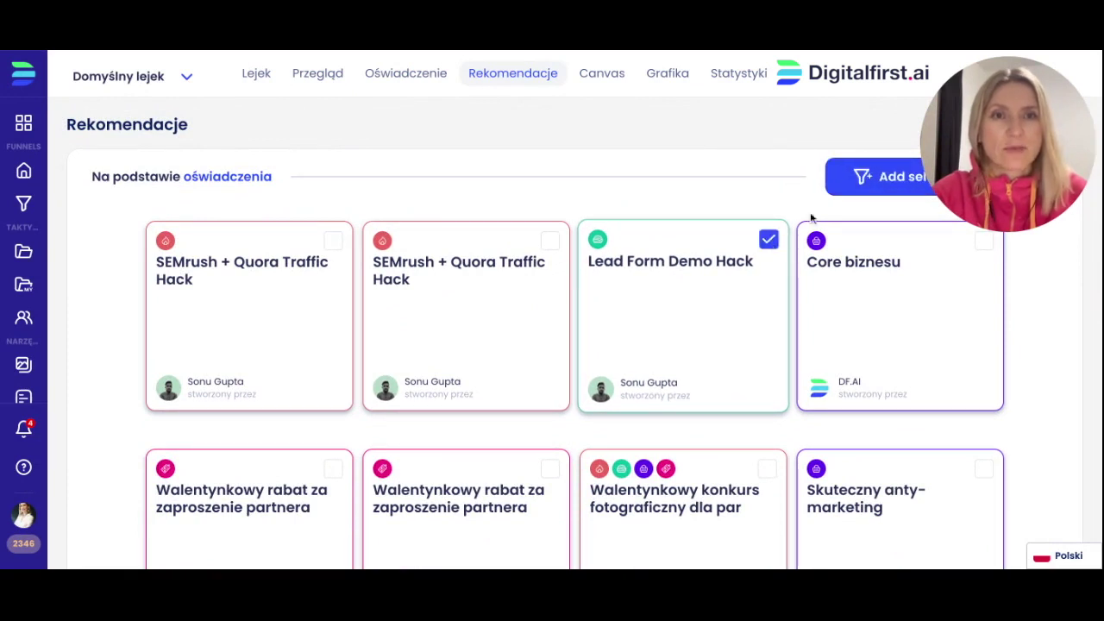
{"action": "left_click", "coordinate": [897, 177]}
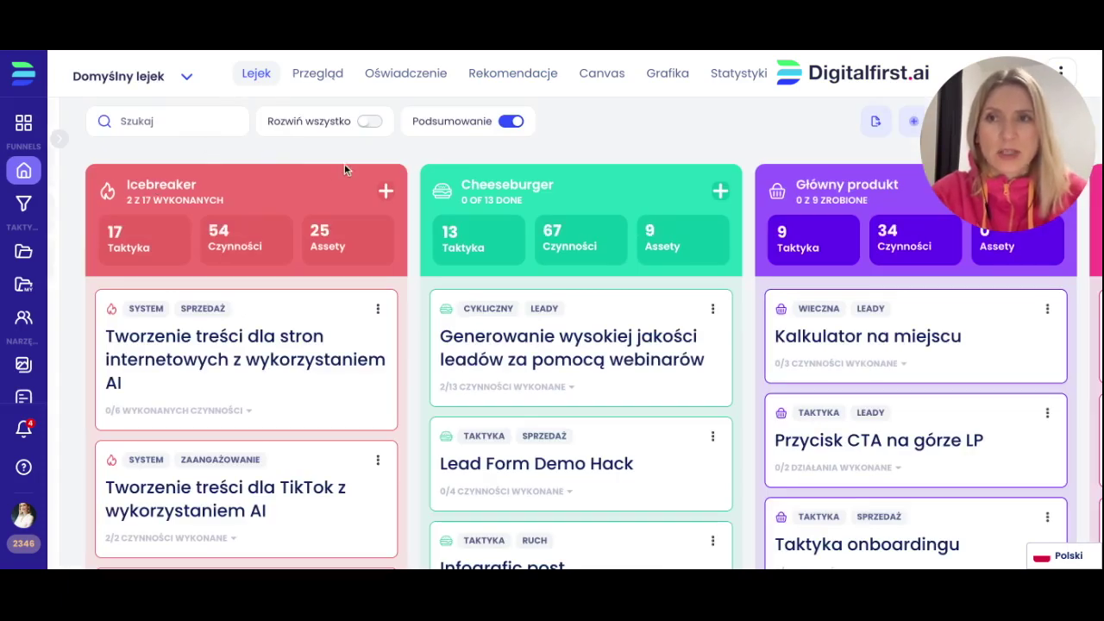
Look through the list of all funnels and open Domyślny lejek from it.
{"action": "left_click", "coordinate": [25, 202]}
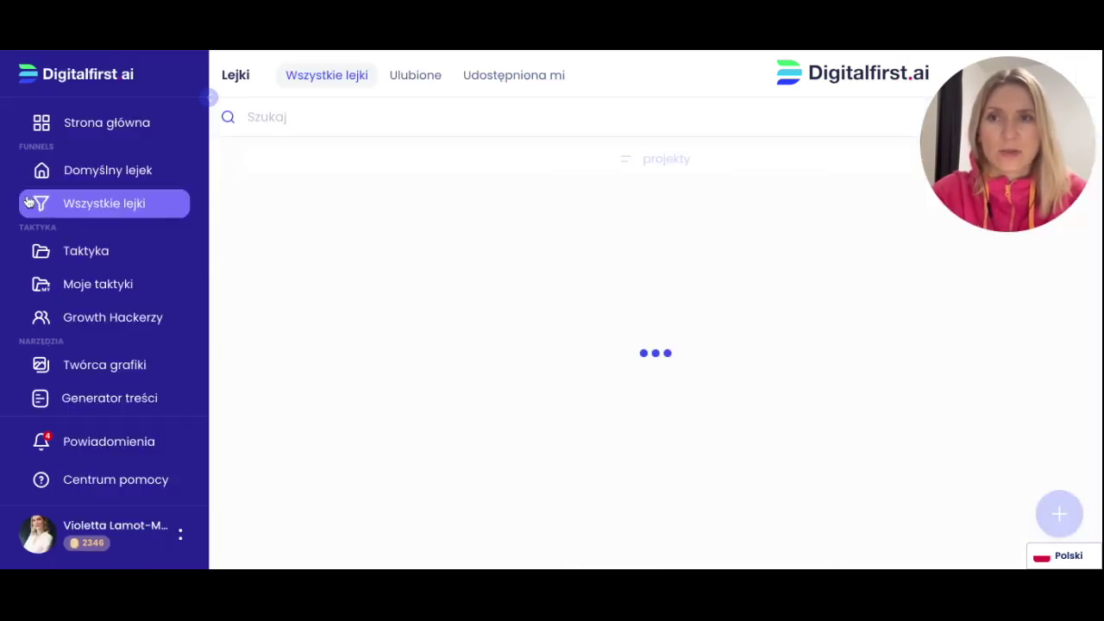
{"action": "mouse_move", "coordinate": [490, 322]}
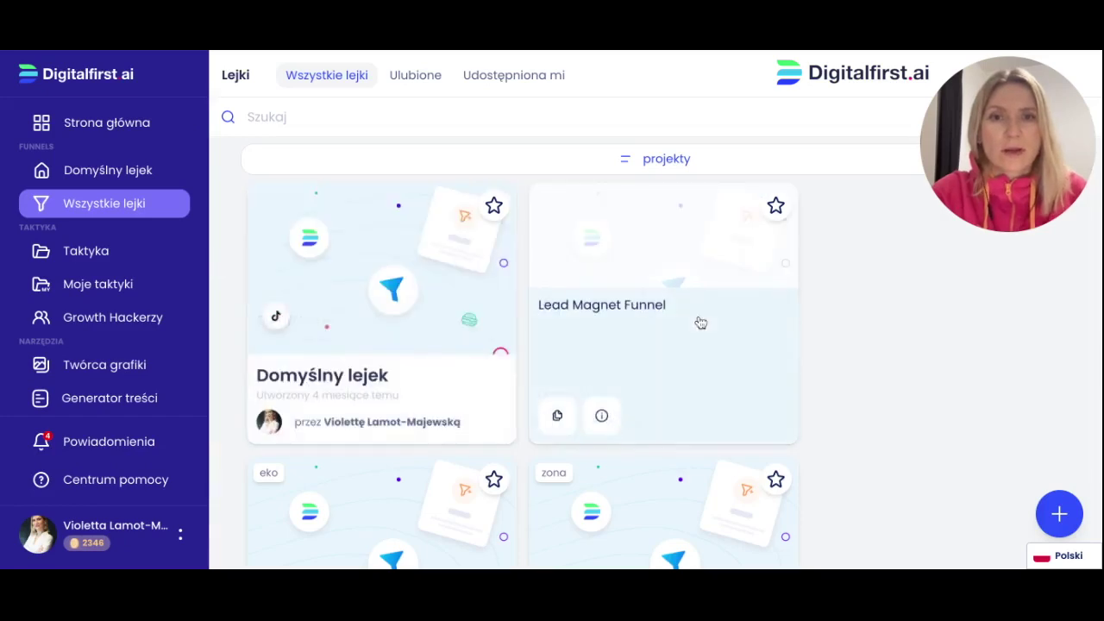
{"action": "scroll", "coordinate": [695, 320], "scroll_direction": "down", "scroll_amount": 5}
{"action": "scroll", "coordinate": [729, 316], "scroll_direction": "down", "scroll_amount": 5}
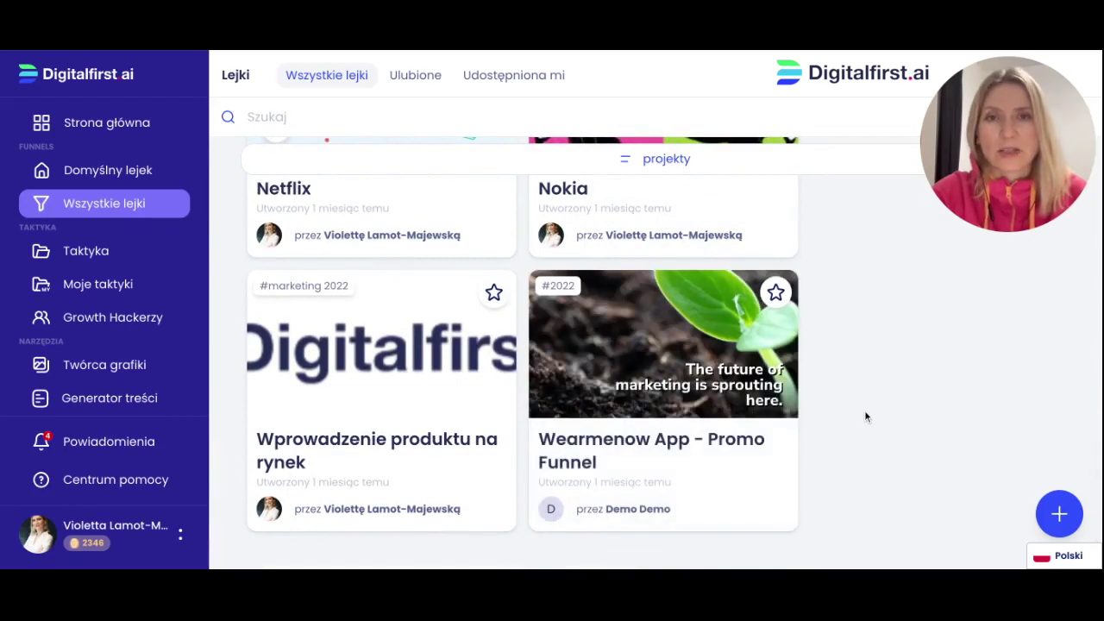
{"action": "scroll", "coordinate": [866, 416], "scroll_direction": "up", "scroll_amount": 9}
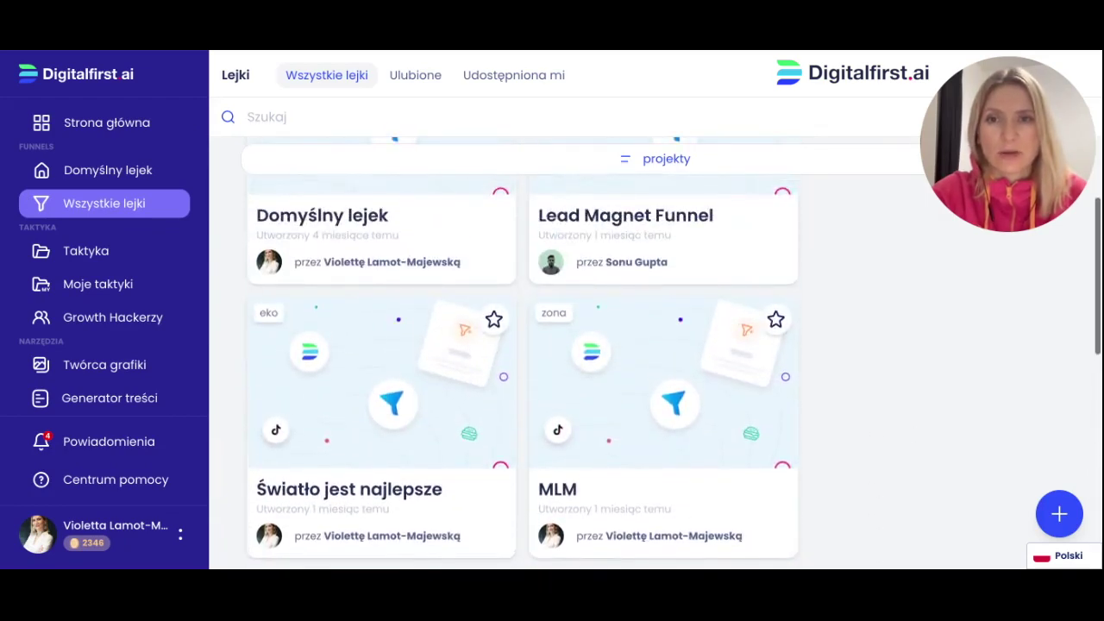
{"action": "scroll", "coordinate": [862, 410], "scroll_direction": "down", "scroll_amount": 3}
{"action": "scroll", "coordinate": [861, 407], "scroll_direction": "down", "scroll_amount": 4}
{"action": "scroll", "coordinate": [861, 407], "scroll_direction": "up", "scroll_amount": 5}
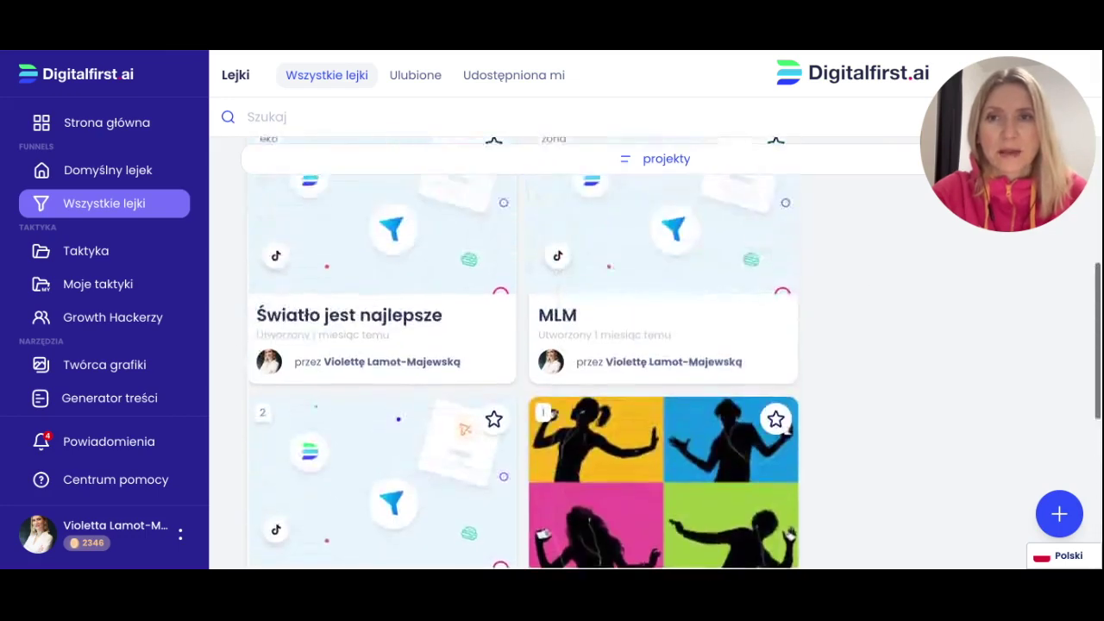
{"action": "scroll", "coordinate": [371, 423], "scroll_direction": "up", "scroll_amount": 1}
{"action": "scroll", "coordinate": [371, 423], "scroll_direction": "up", "scroll_amount": 3}
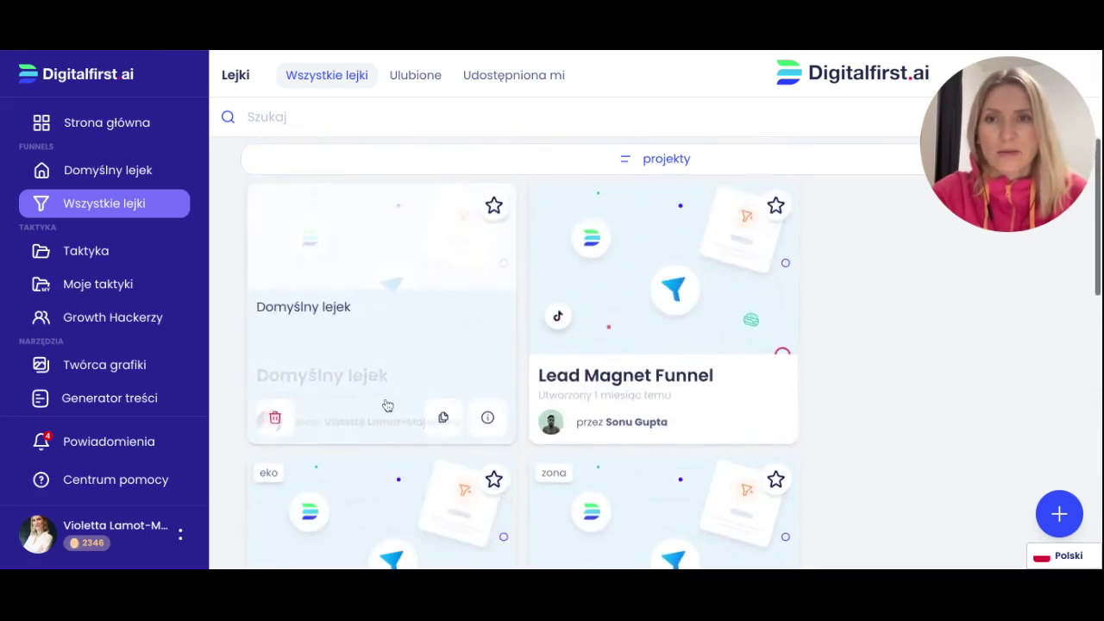
{"action": "left_click", "coordinate": [397, 372]}
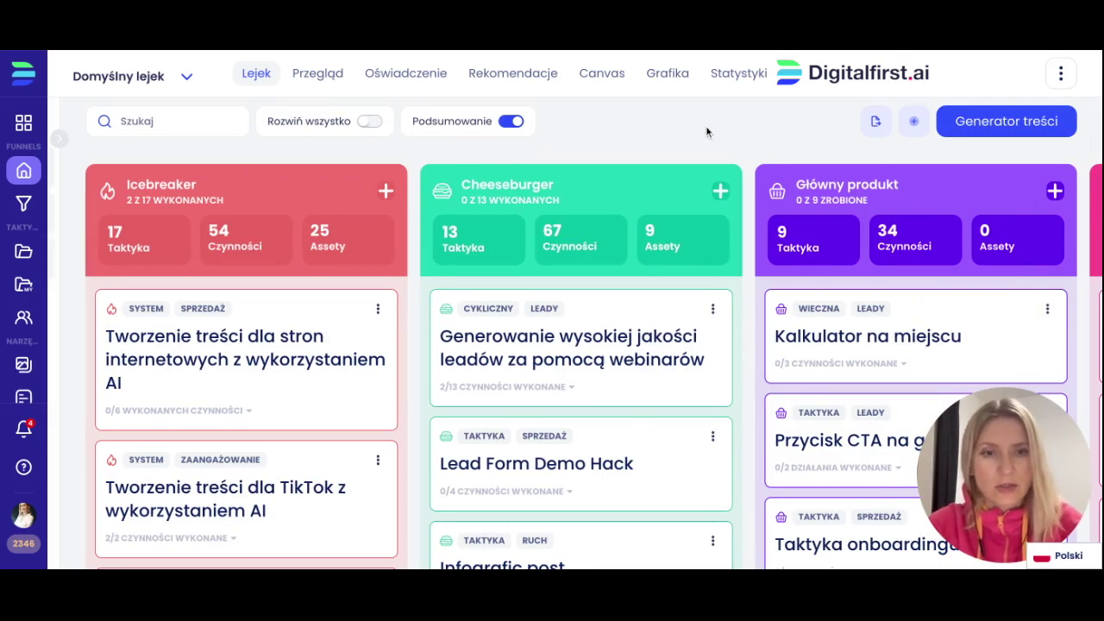
Reveal the tactic flow list beside the funnel and review the tactics in all four columns.
{"action": "key", "text": "ctrl+minus"}
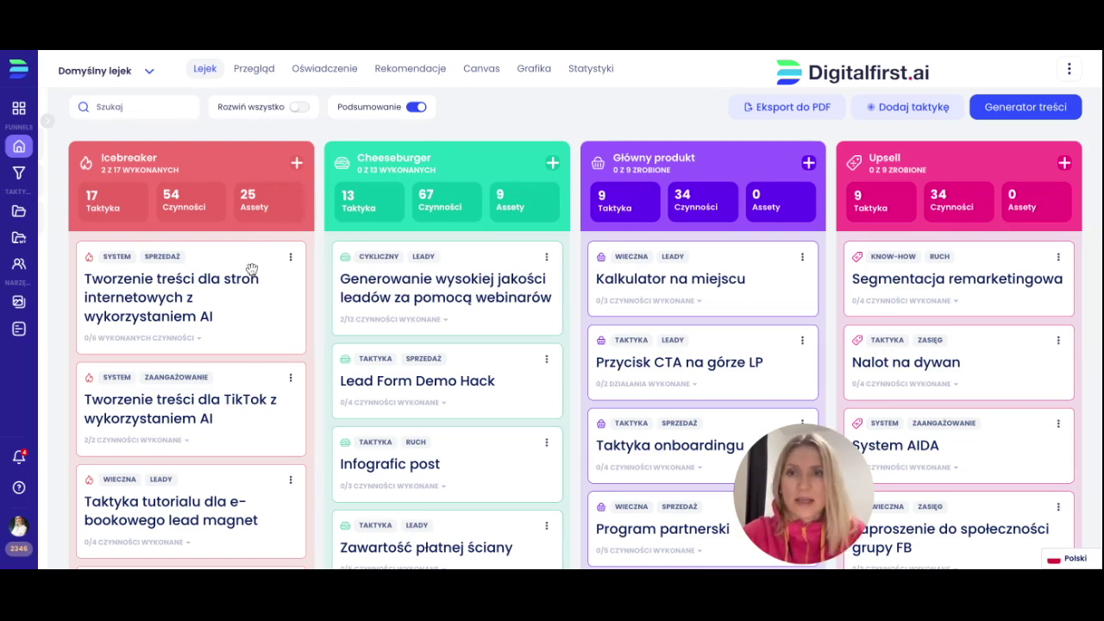
{"action": "scroll", "coordinate": [285, 353], "scroll_direction": "down", "scroll_amount": 5}
{"action": "scroll", "coordinate": [289, 353], "scroll_direction": "up", "scroll_amount": 5}
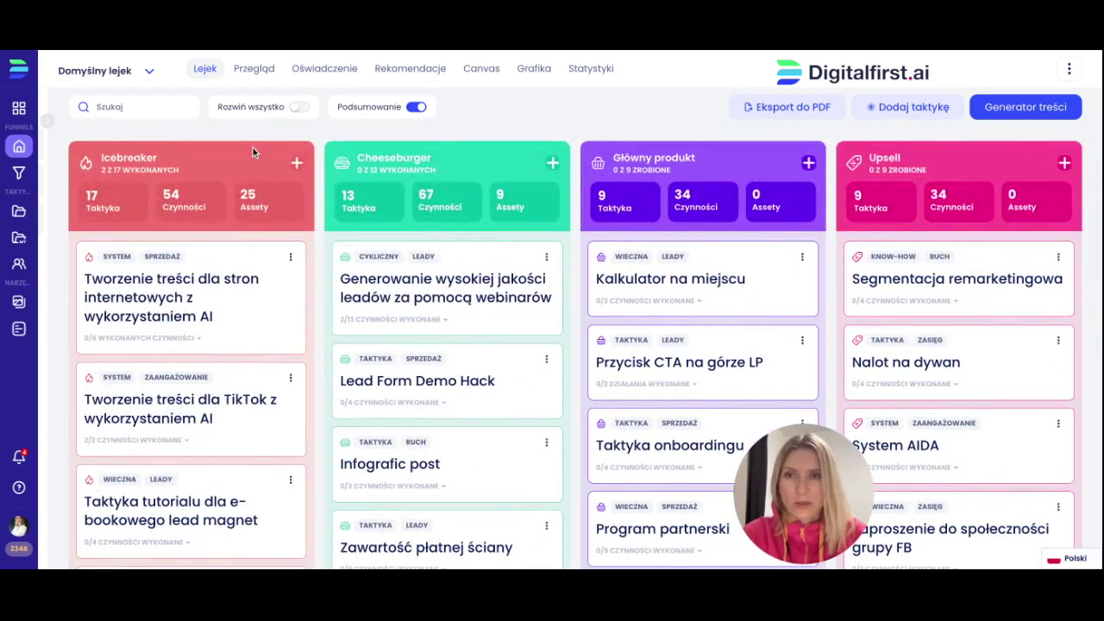
{"action": "left_click", "coordinate": [46, 118]}
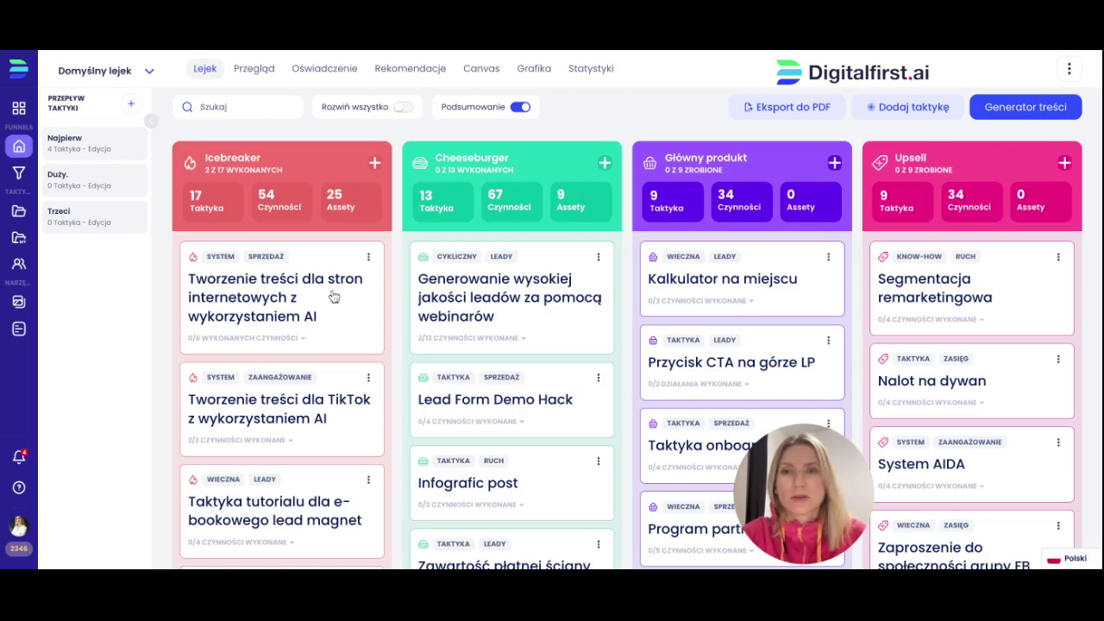
{"action": "scroll", "coordinate": [334, 296], "scroll_direction": "down", "scroll_amount": 10}
{"action": "scroll", "coordinate": [334, 297], "scroll_direction": "down", "scroll_amount": 1}
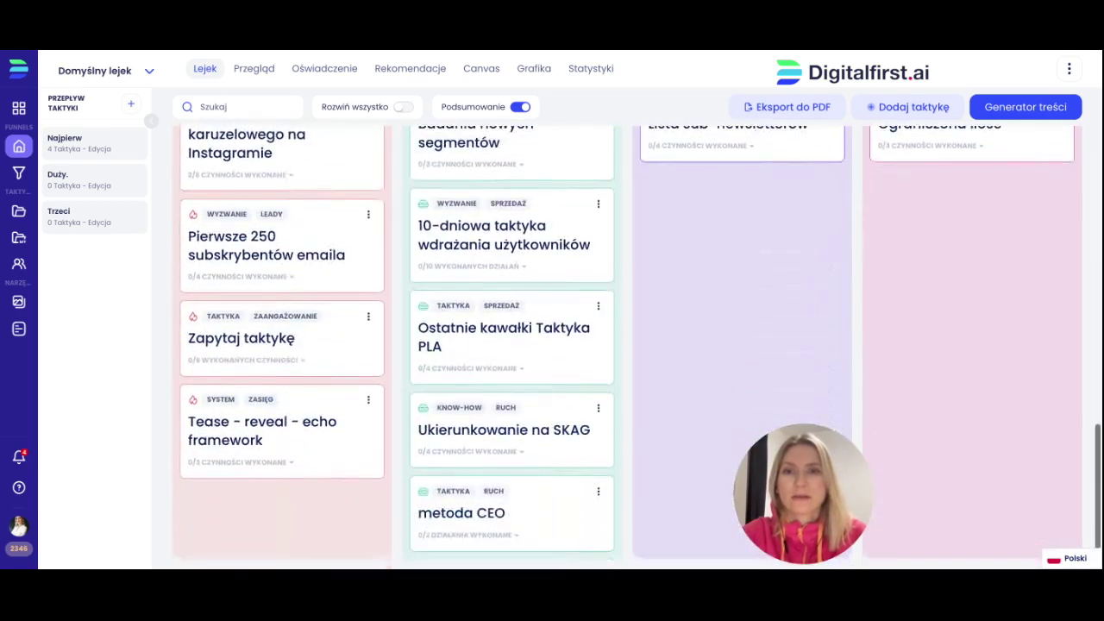
{"action": "scroll", "coordinate": [334, 296], "scroll_direction": "up", "scroll_amount": 15}
{"action": "scroll", "coordinate": [636, 347], "scroll_direction": "up", "scroll_amount": 1}
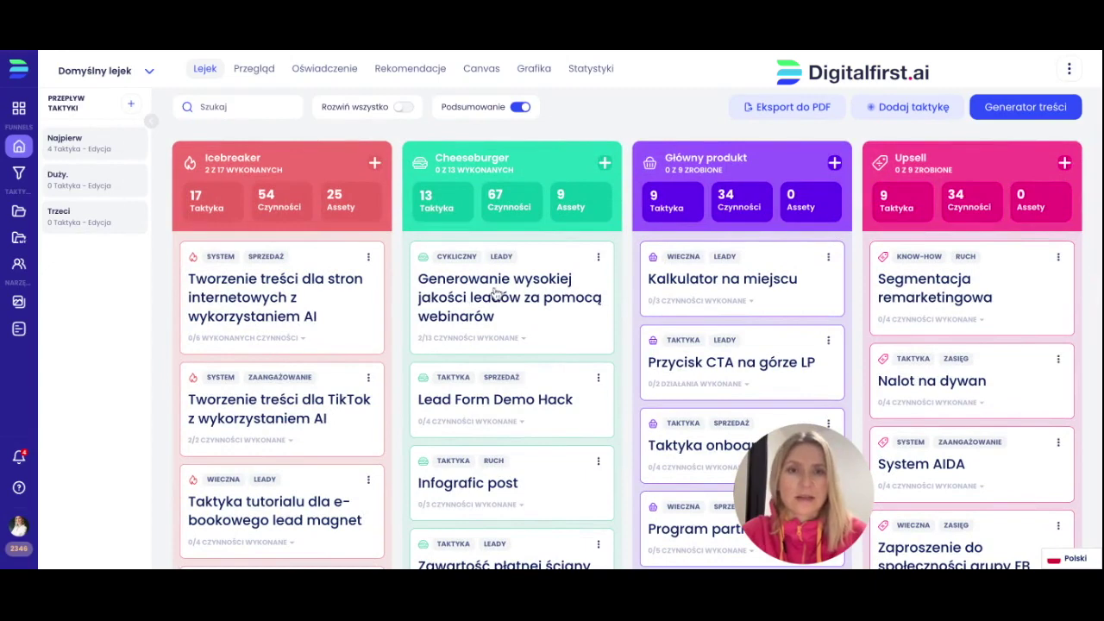
Display the Najpierw tactic flow and trace its linked tactics across the funnel columns.
{"action": "left_click", "coordinate": [83, 153]}
{"action": "scroll", "coordinate": [332, 425], "scroll_direction": "down", "scroll_amount": 3}
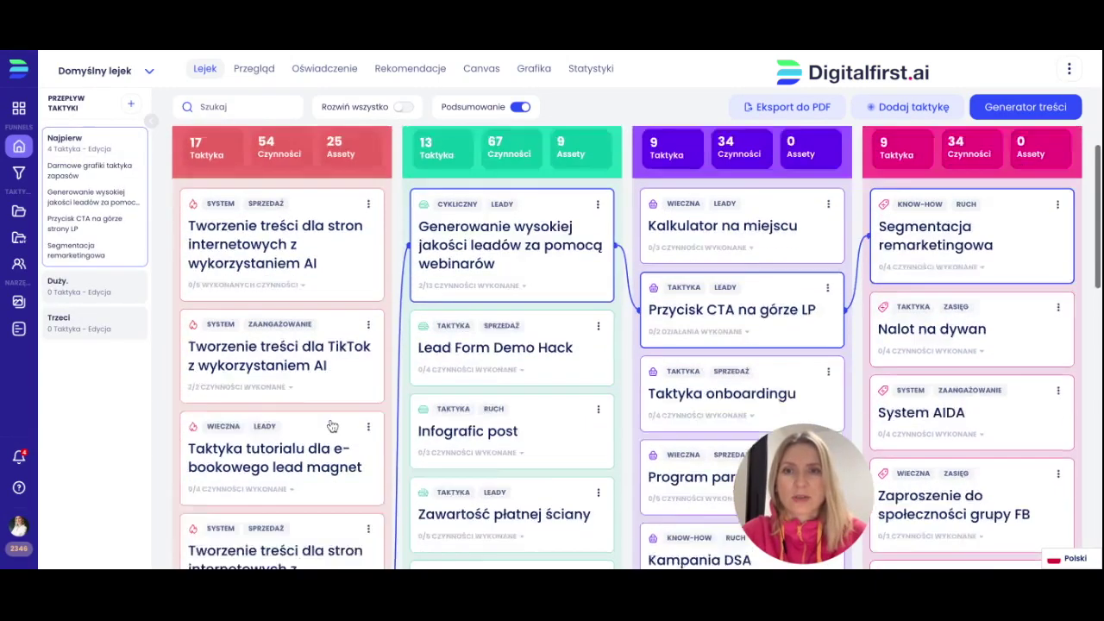
{"action": "scroll", "coordinate": [332, 425], "scroll_direction": "down", "scroll_amount": 1}
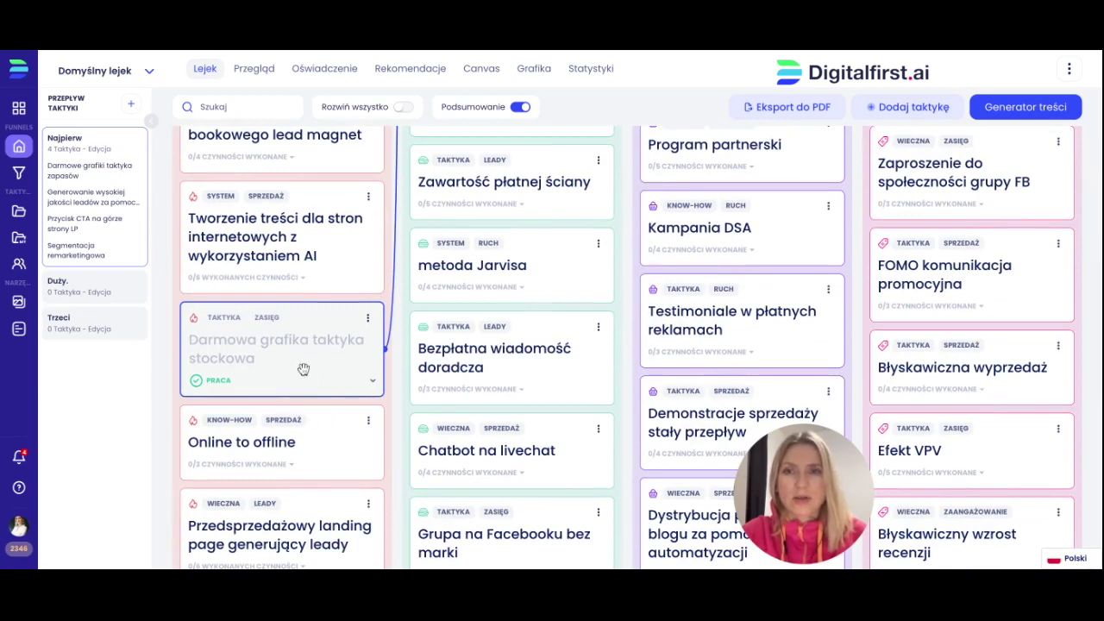
{"action": "scroll", "coordinate": [339, 375], "scroll_direction": "up", "scroll_amount": 5}
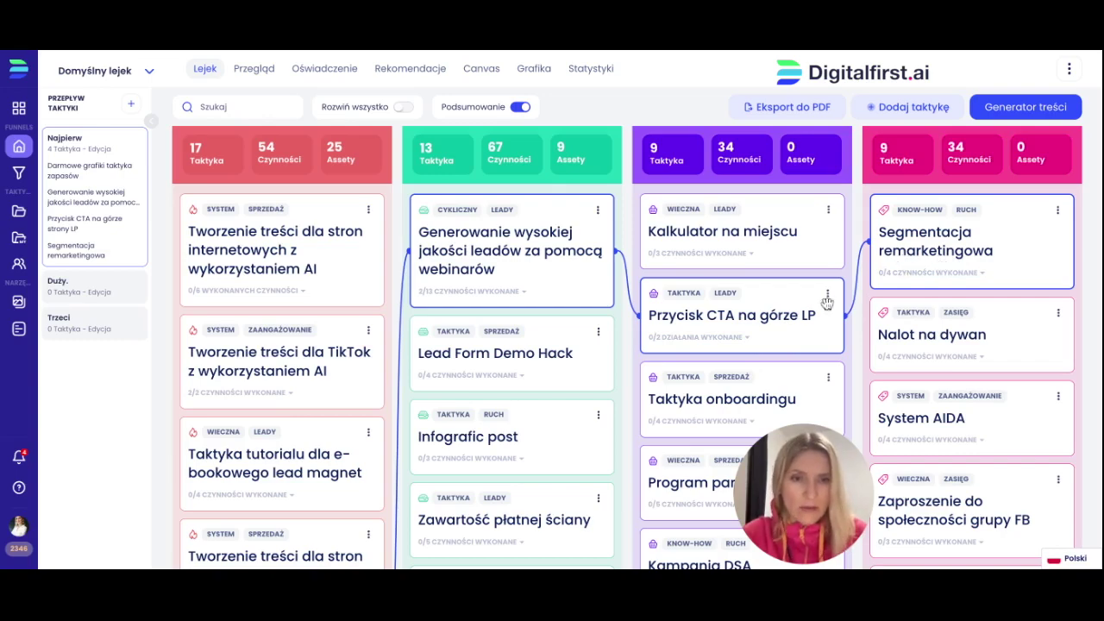
Locate the Darmowa grafika taktyka stockowa card in the Icebreaker column and expand its list of actions.
{"action": "scroll", "coordinate": [396, 437], "scroll_direction": "down", "scroll_amount": 3}
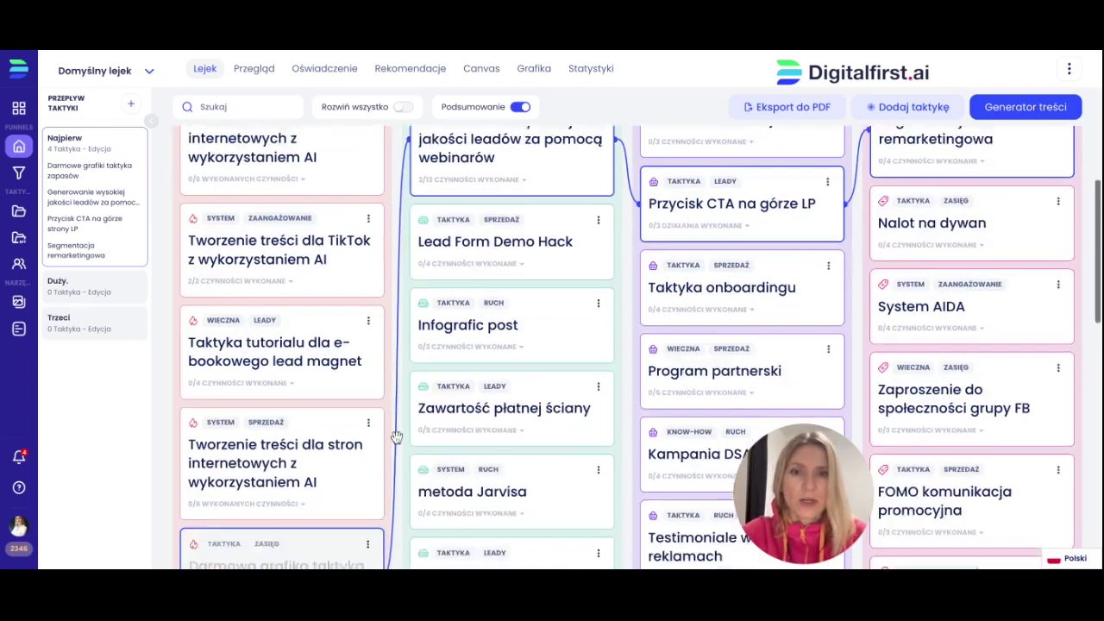
{"action": "scroll", "coordinate": [397, 437], "scroll_direction": "up", "scroll_amount": 3}
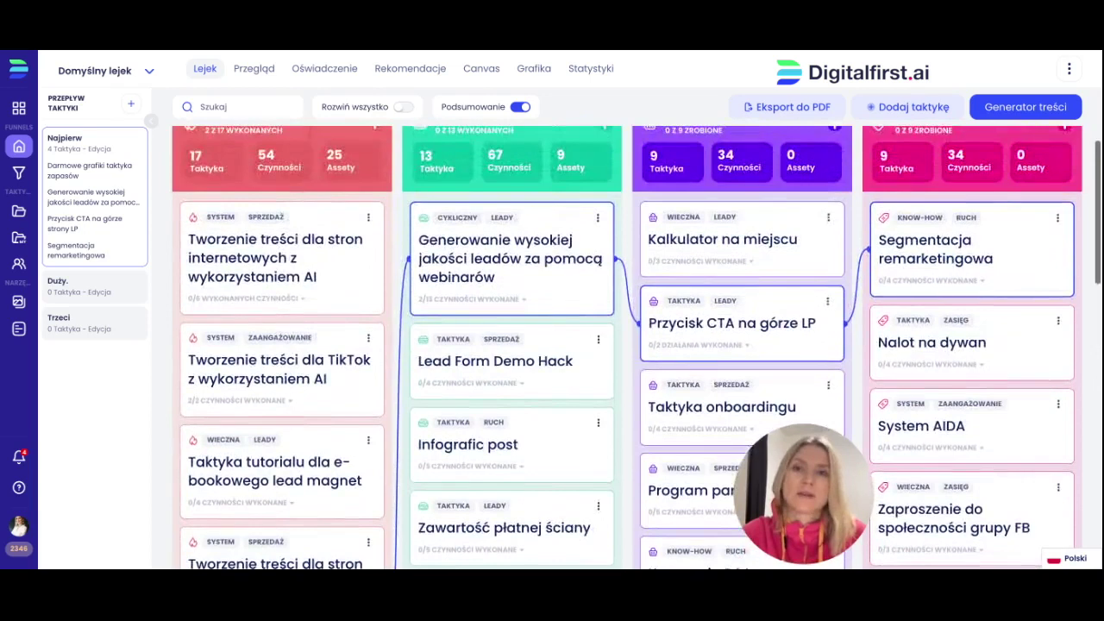
{"action": "scroll", "coordinate": [397, 437], "scroll_direction": "down", "scroll_amount": 3}
{"action": "scroll", "coordinate": [312, 407], "scroll_direction": "down", "scroll_amount": 1}
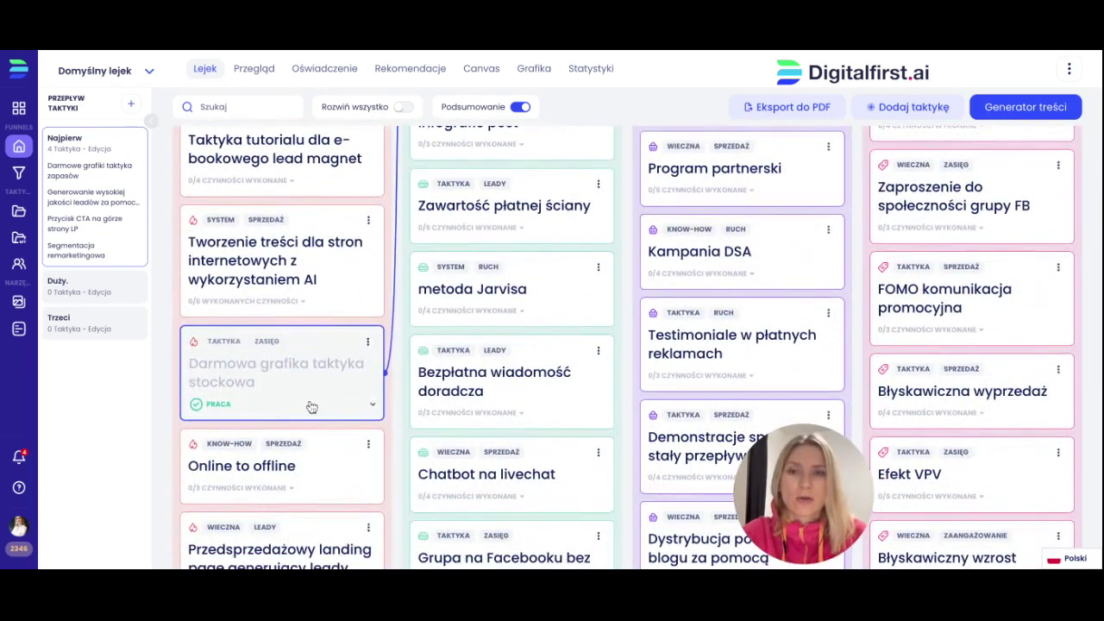
{"action": "left_click", "coordinate": [311, 407]}
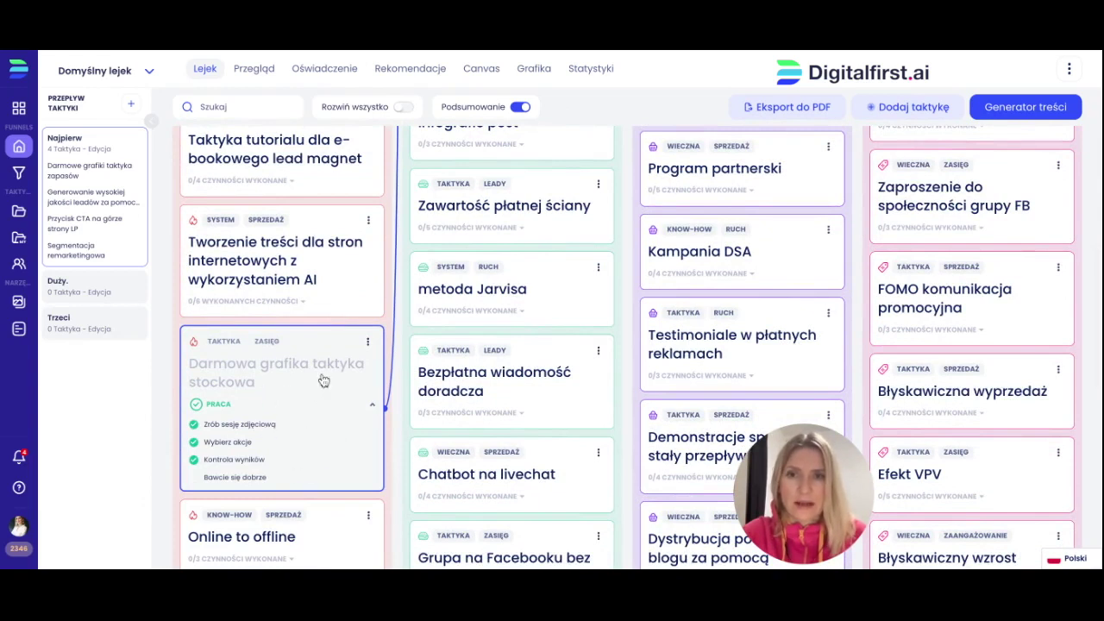
Open the full view of the Darmowa grafika taktyka stockowa tactic and expand all four of its steps to read them.
{"action": "left_click", "coordinate": [368, 343]}
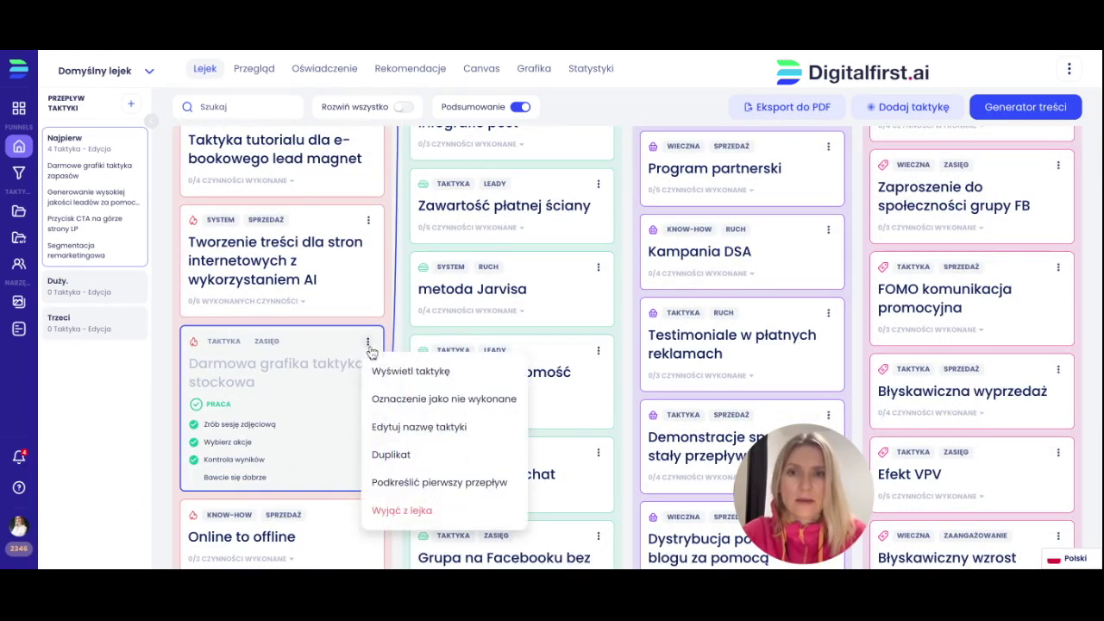
{"action": "left_click", "coordinate": [412, 370]}
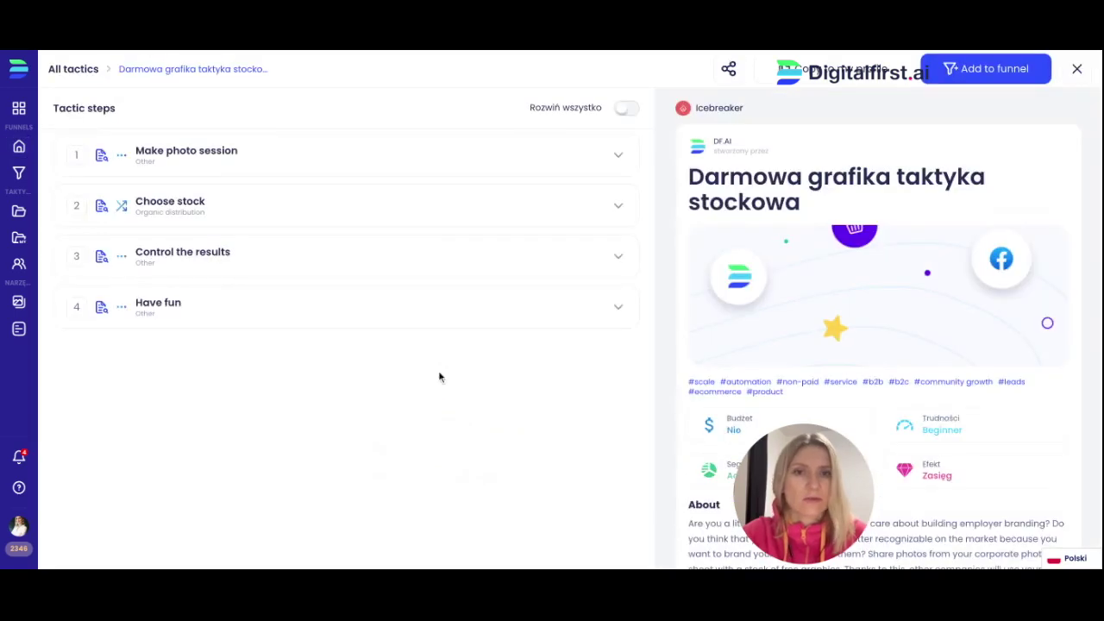
{"action": "left_click", "coordinate": [310, 171]}
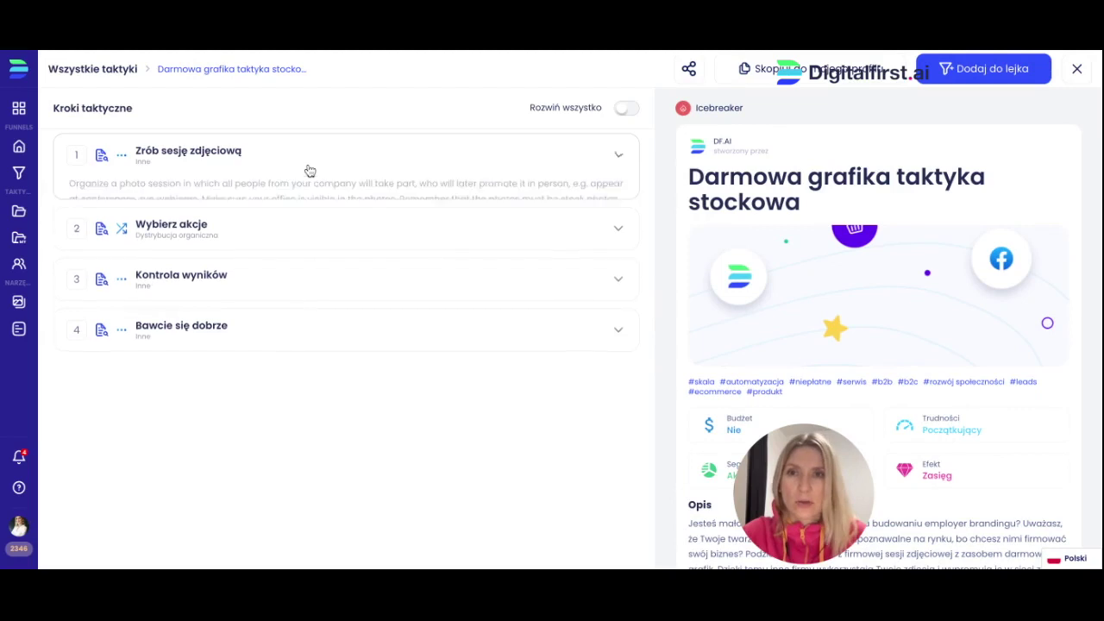
{"action": "left_click", "coordinate": [263, 281]}
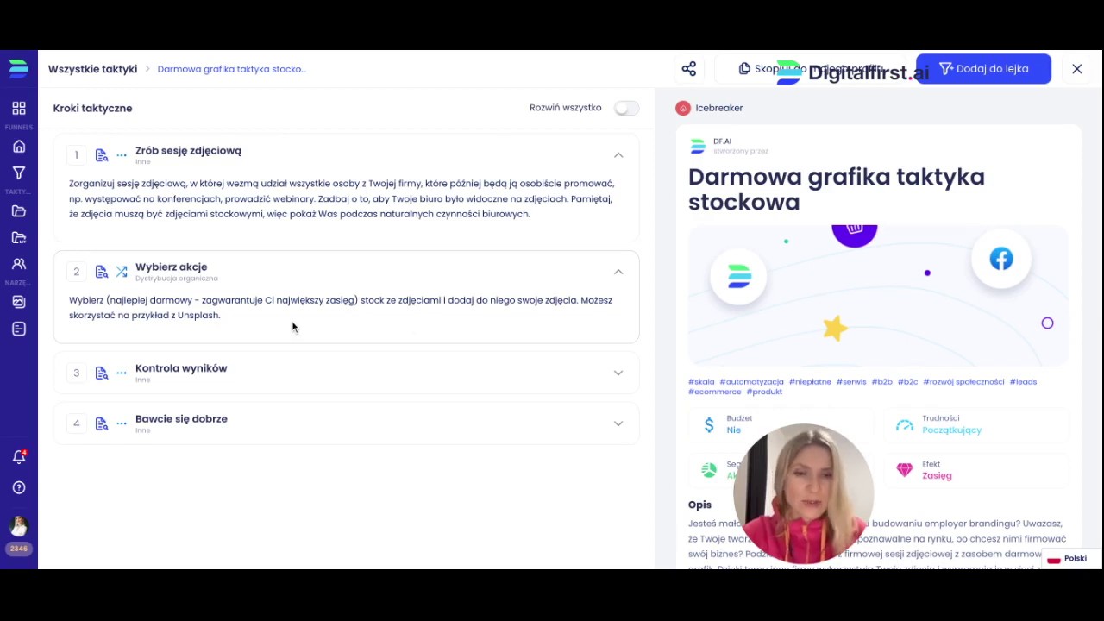
{"action": "left_click", "coordinate": [255, 377]}
{"action": "left_click", "coordinate": [271, 464]}
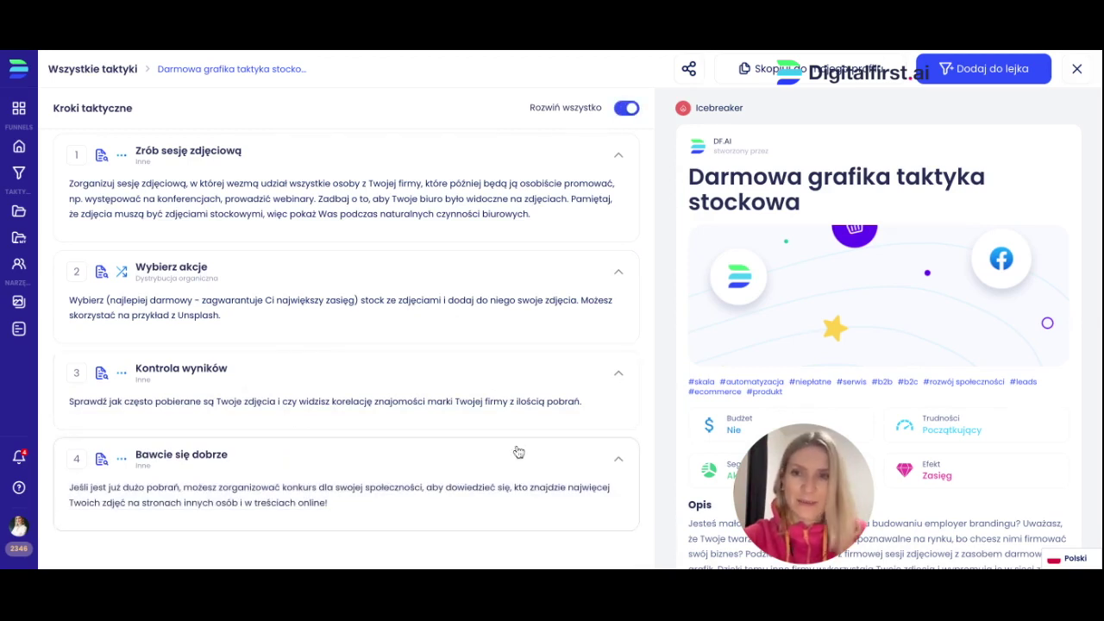
Review the tactic's budget, difficulty, segment, effect and description, and open its sharing settings.
{"action": "scroll", "coordinate": [828, 484], "scroll_direction": "down", "scroll_amount": 1}
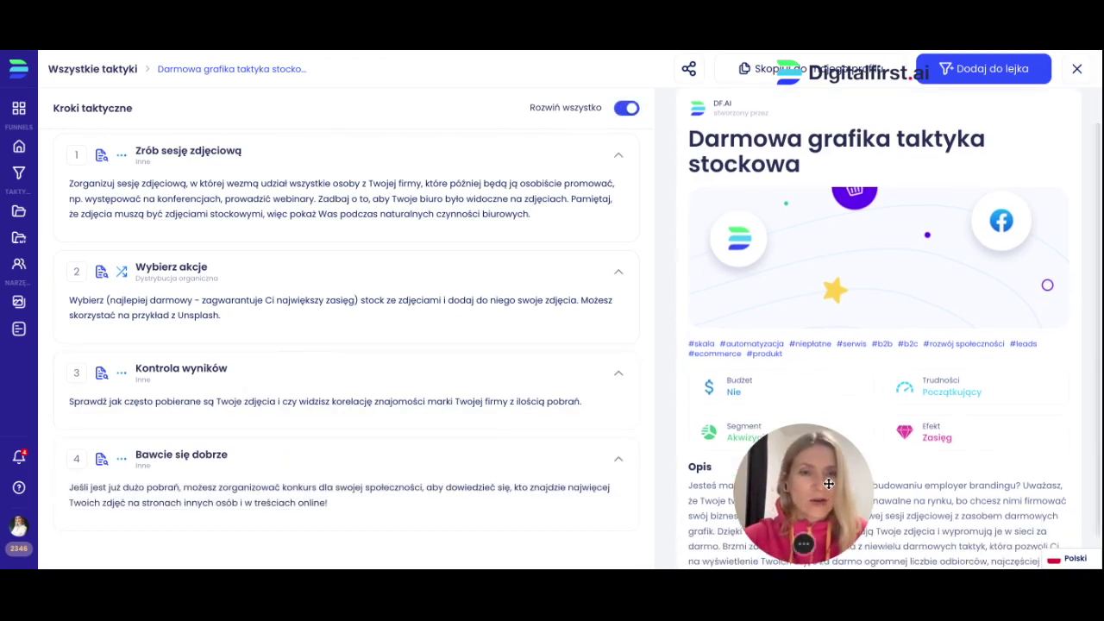
{"action": "left_click", "coordinate": [465, 484]}
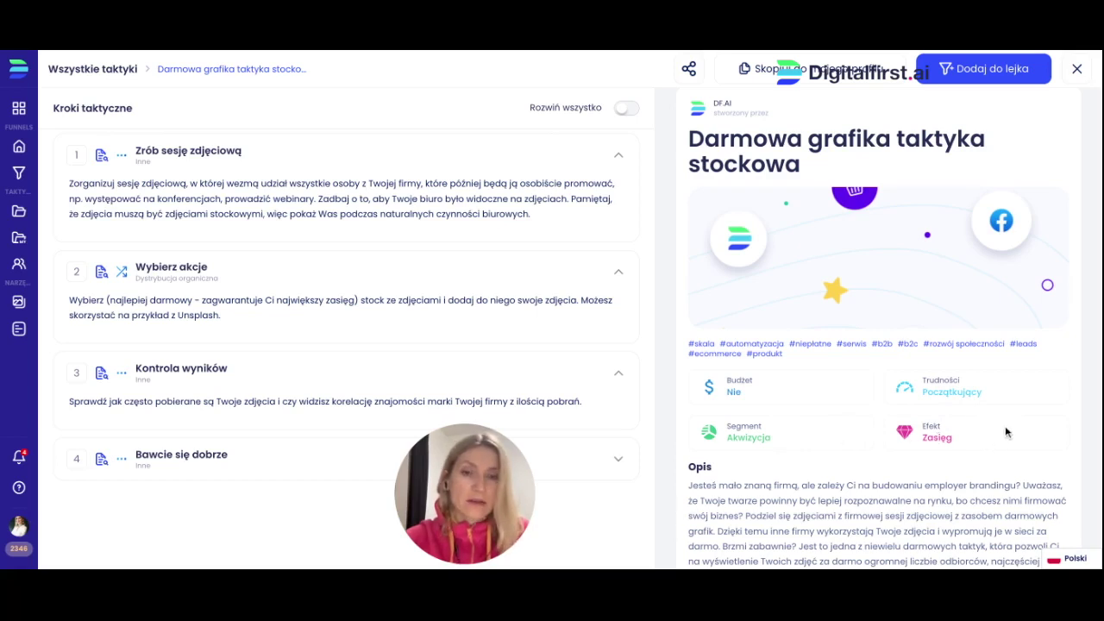
{"action": "scroll", "coordinate": [937, 480], "scroll_direction": "down", "scroll_amount": 1}
{"action": "scroll", "coordinate": [937, 483], "scroll_direction": "up", "scroll_amount": 2}
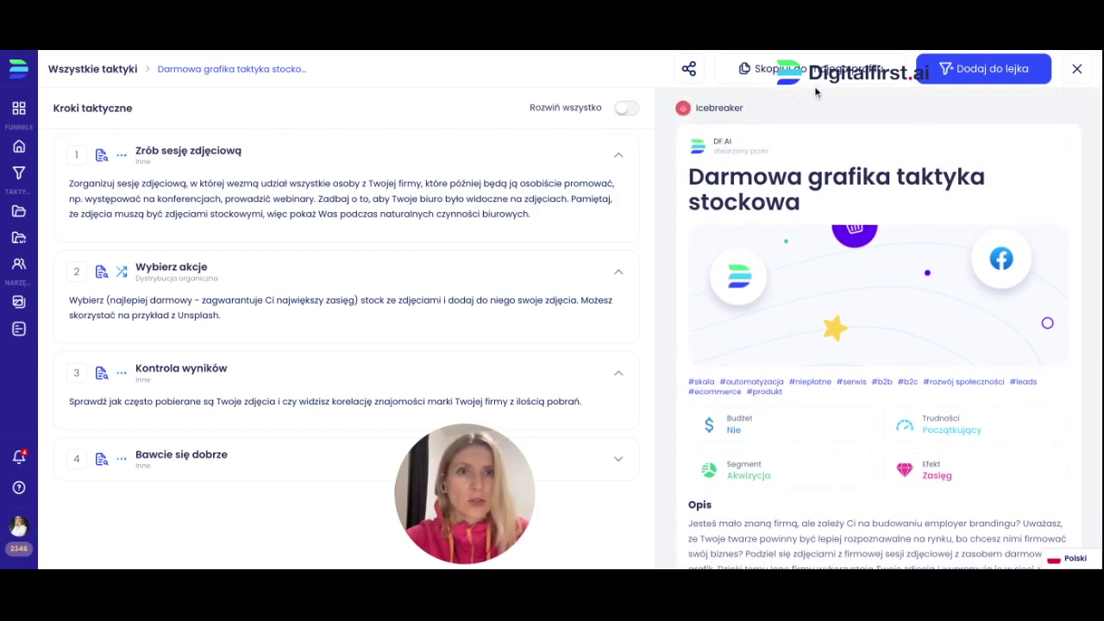
{"action": "left_click", "coordinate": [690, 74]}
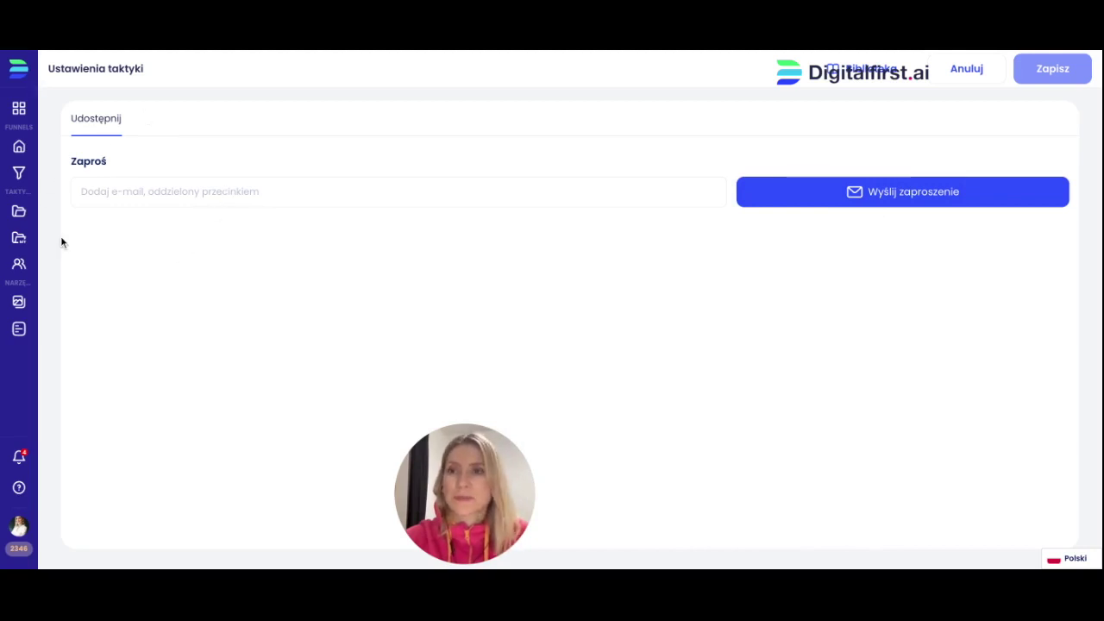
Return to Domyślny lejek and remove the first Icebreaker tactic, Tworzenie treści dla stron internetowych z wykorzystaniem AI, from the funnel.
{"action": "left_click", "coordinate": [20, 176]}
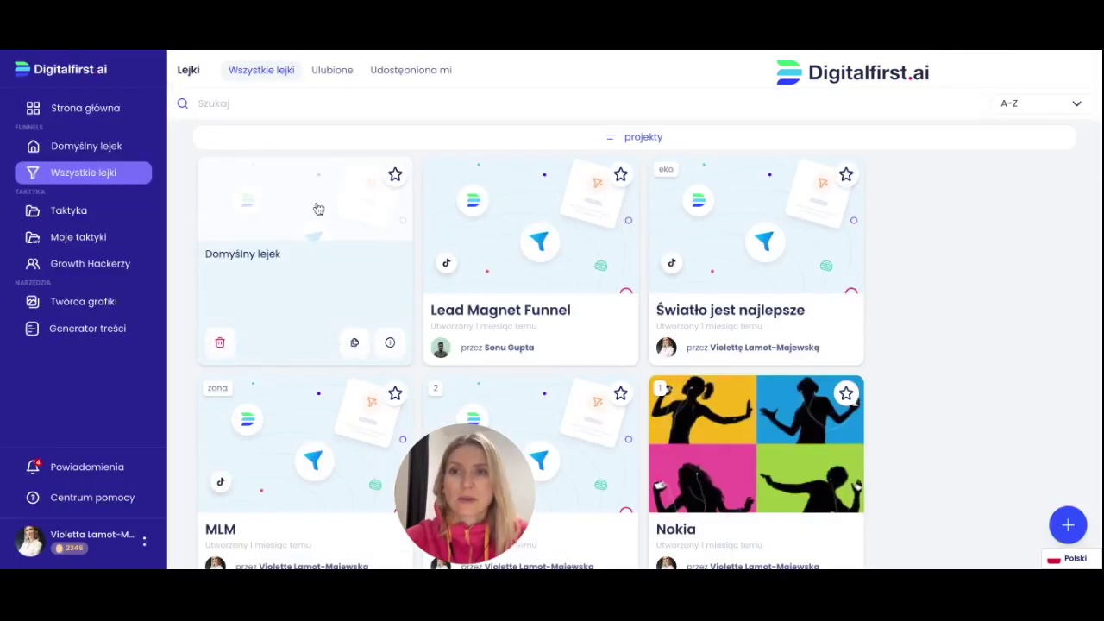
{"action": "left_click", "coordinate": [308, 293]}
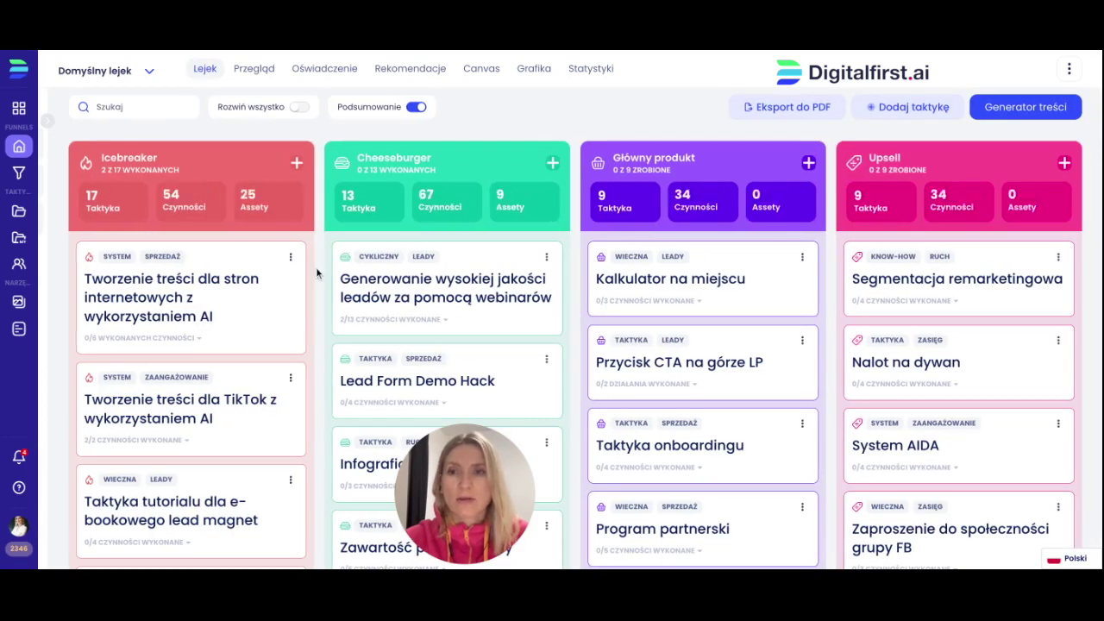
{"action": "left_click", "coordinate": [291, 257]}
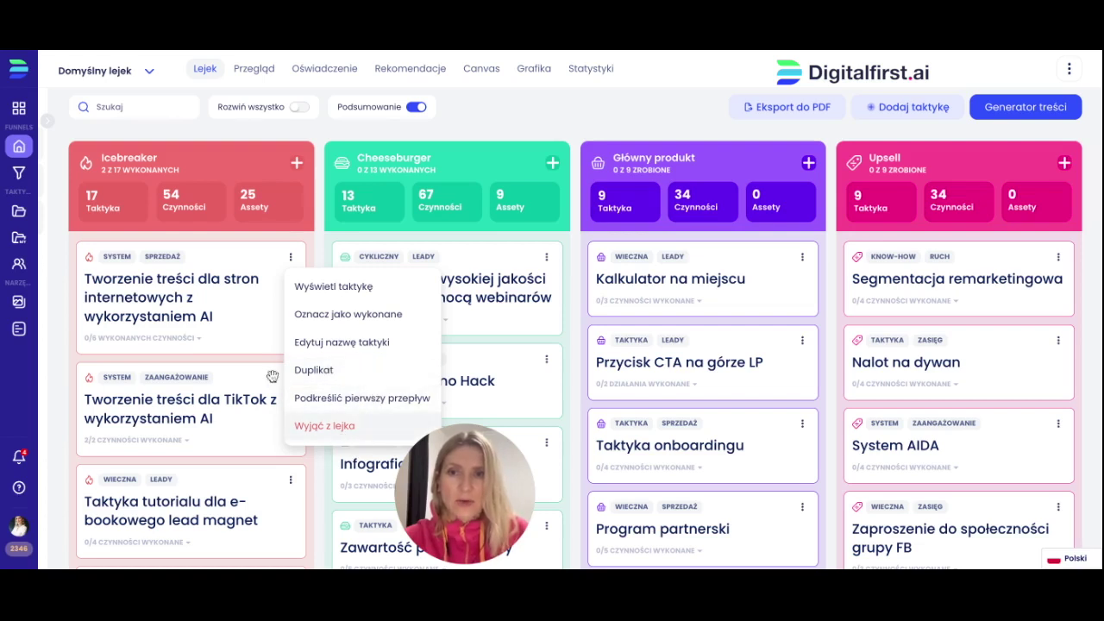
{"action": "left_click", "coordinate": [373, 432]}
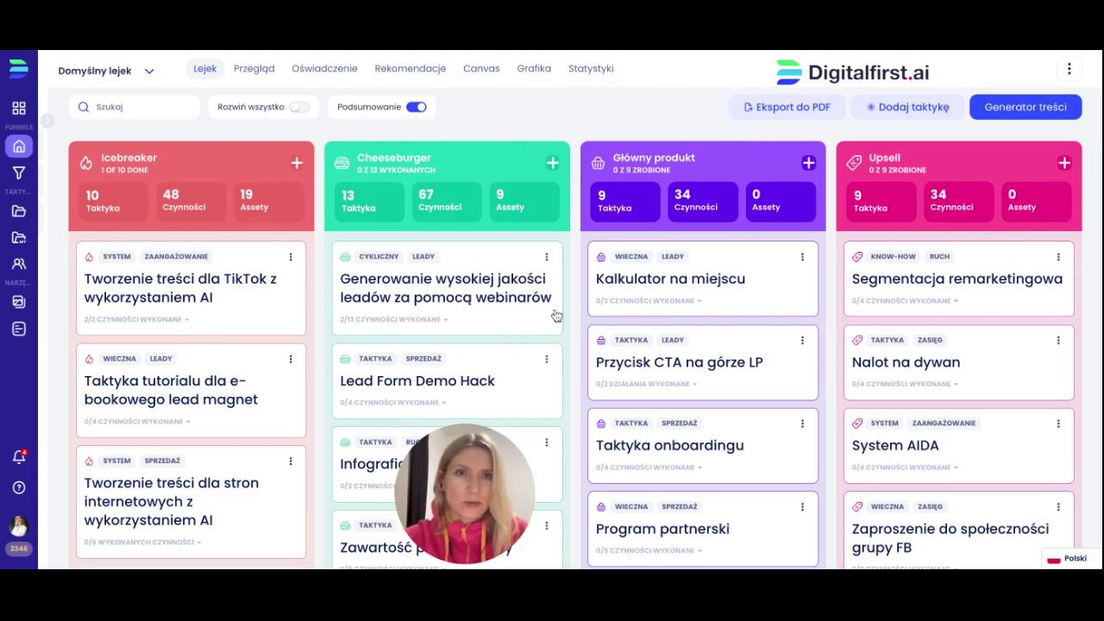
Review the funnel's PDF export preview with Logo DFAI.png as the company logo, and close the export without downloading.
{"action": "left_click", "coordinate": [793, 113]}
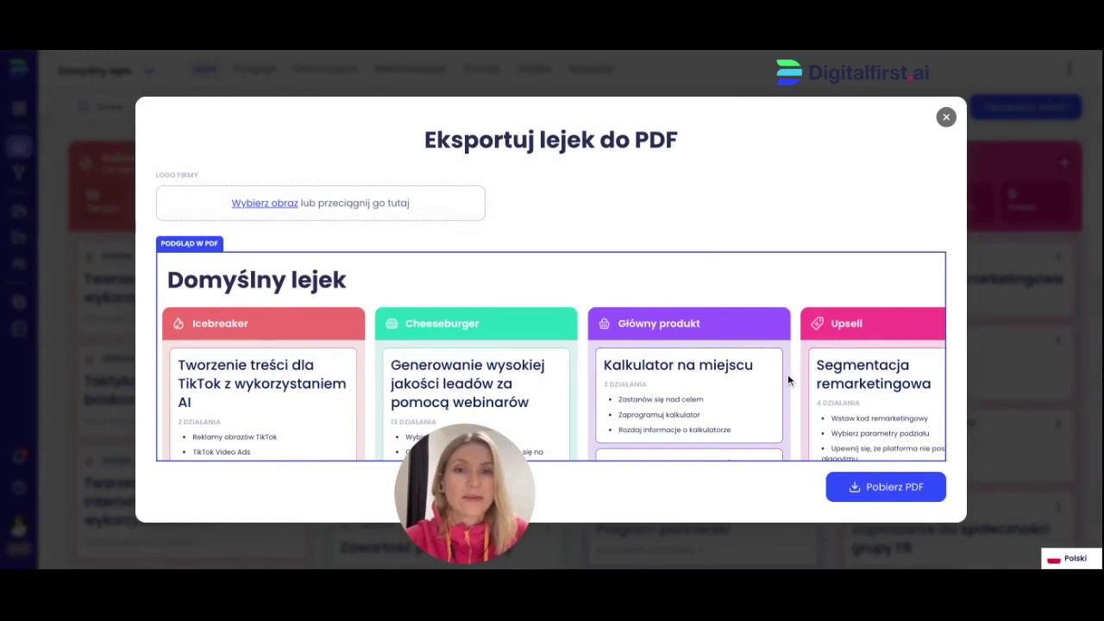
{"action": "scroll", "coordinate": [787, 373], "scroll_direction": "down", "scroll_amount": 1}
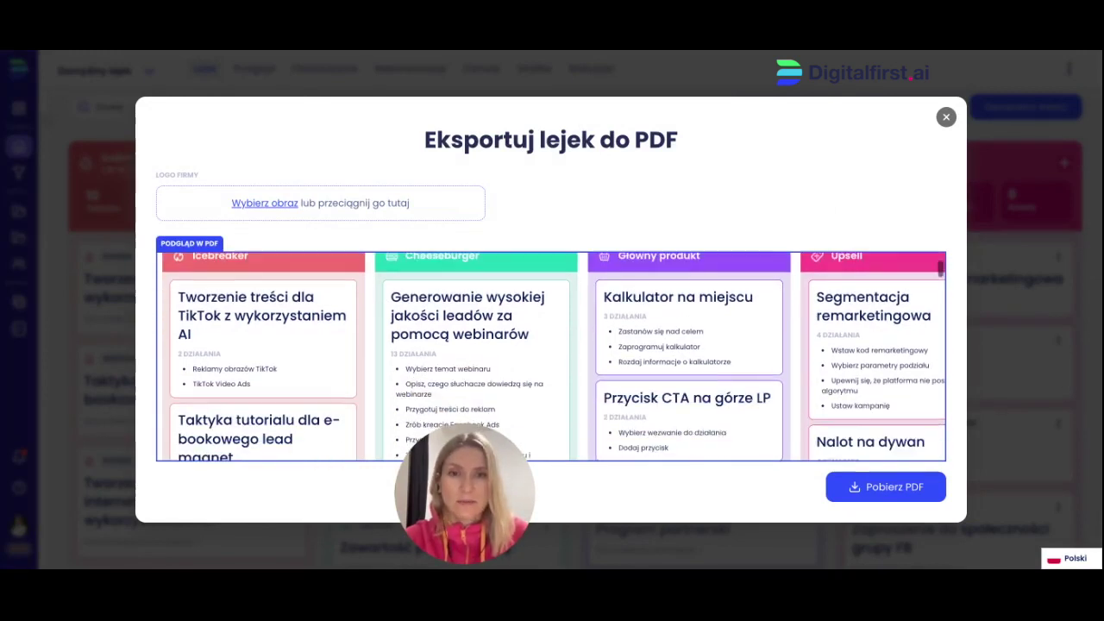
{"action": "scroll", "coordinate": [550, 356], "scroll_direction": "up", "scroll_amount": 1}
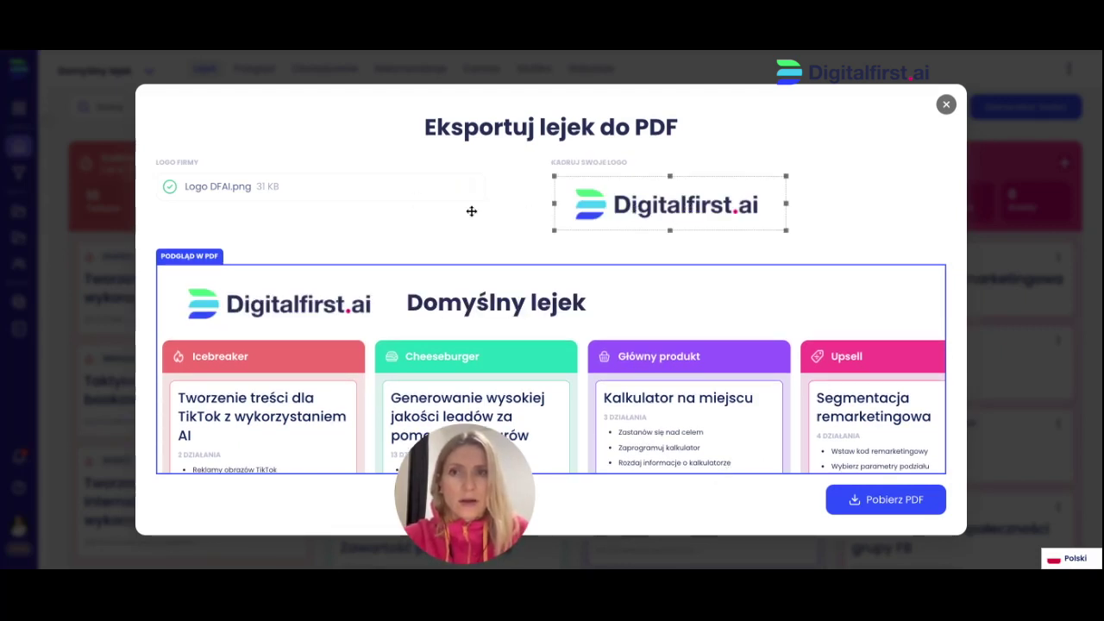
{"action": "scroll", "coordinate": [538, 334], "scroll_direction": "down", "scroll_amount": 5}
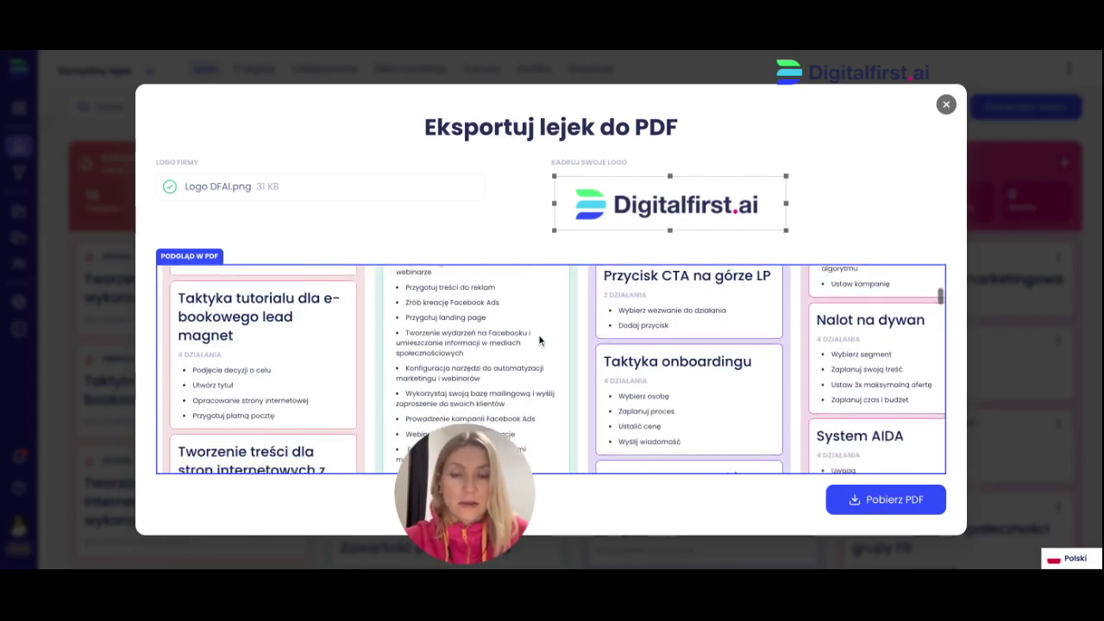
{"action": "scroll", "coordinate": [539, 341], "scroll_direction": "down", "scroll_amount": 5}
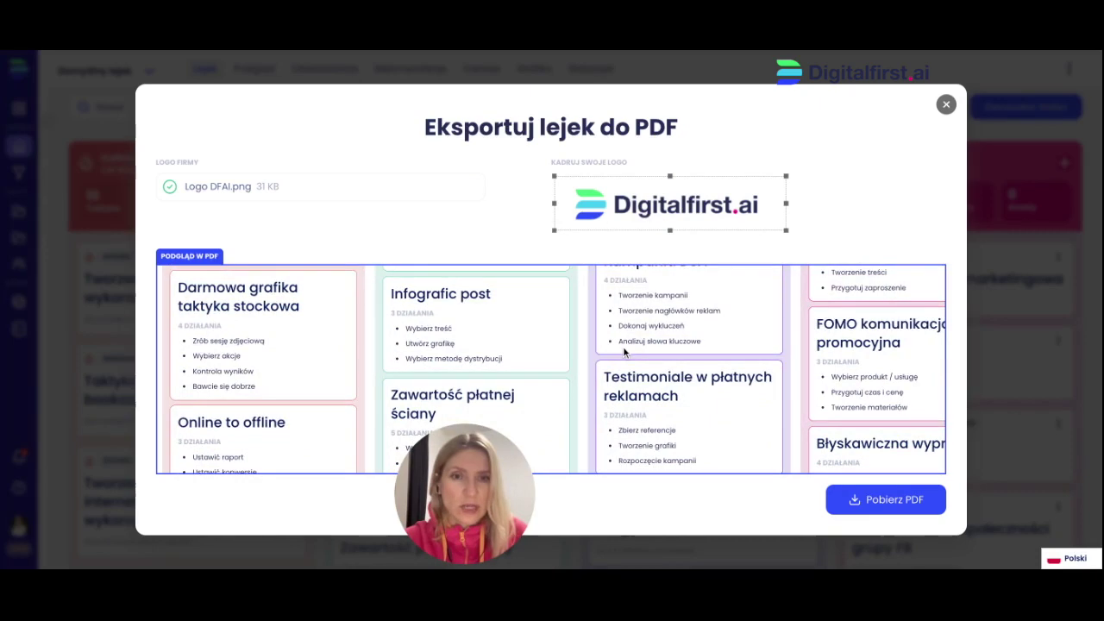
{"action": "scroll", "coordinate": [624, 353], "scroll_direction": "down", "scroll_amount": 5}
{"action": "scroll", "coordinate": [624, 353], "scroll_direction": "down", "scroll_amount": 5}
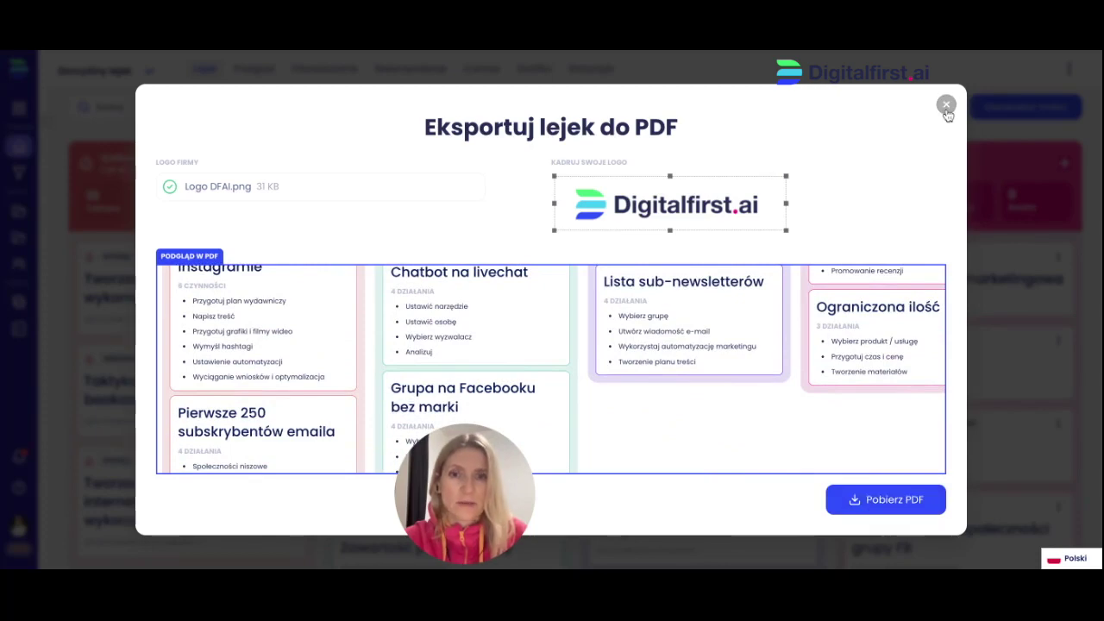
{"action": "left_click", "coordinate": [946, 105]}
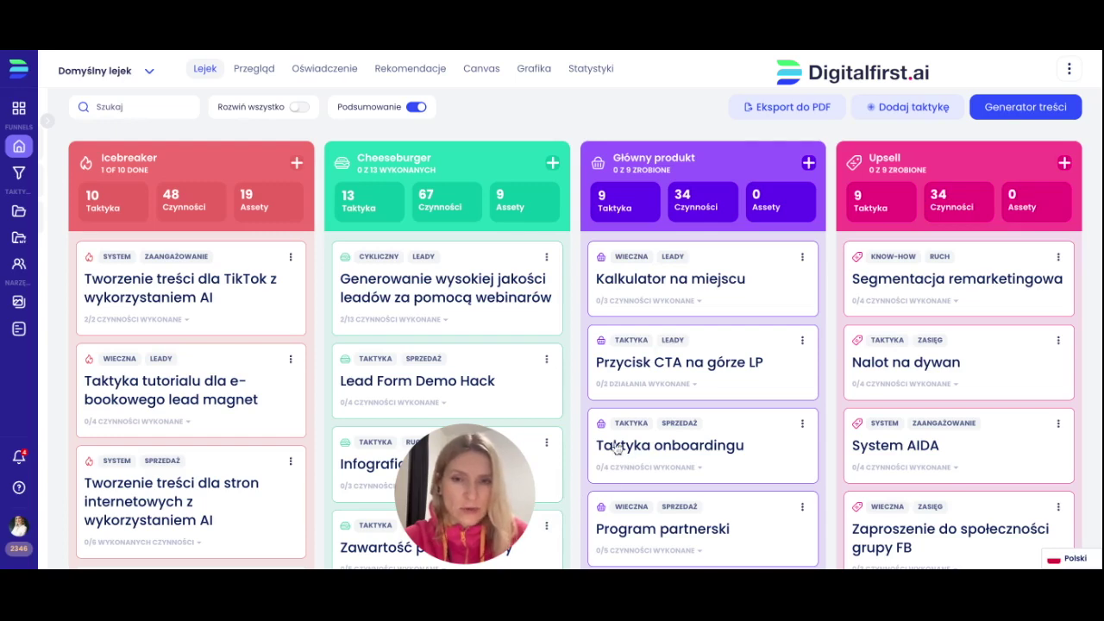
Start a marketing graphic for the funnel named 1 in the Kwadrat 1200x1200 size.
{"action": "left_click", "coordinate": [534, 68]}
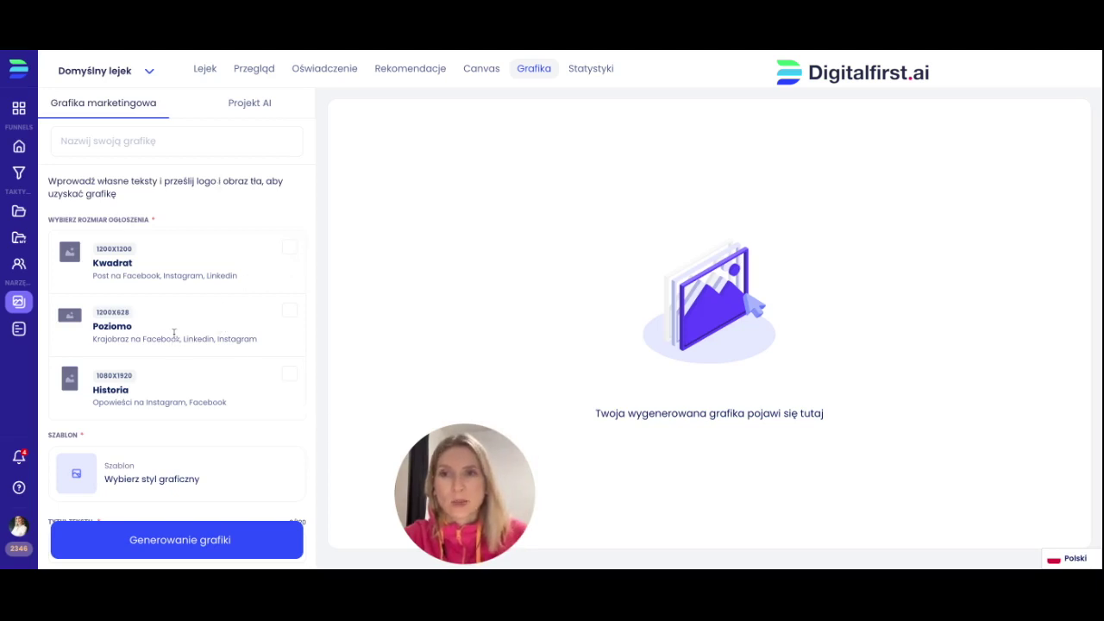
{"action": "left_click", "coordinate": [93, 145]}
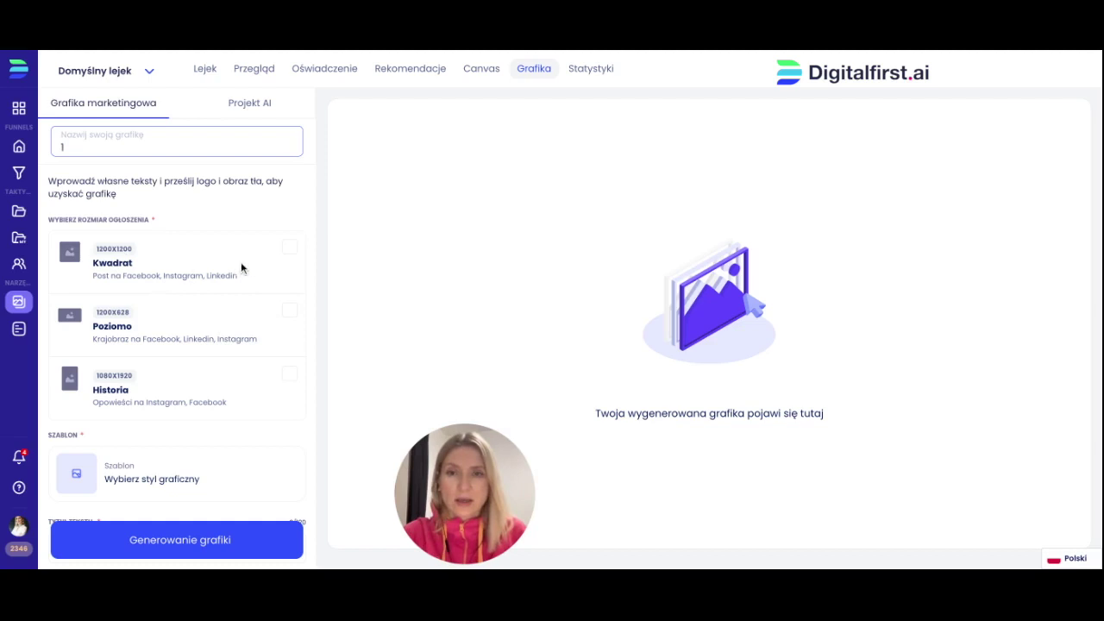
{"action": "left_click", "coordinate": [290, 249]}
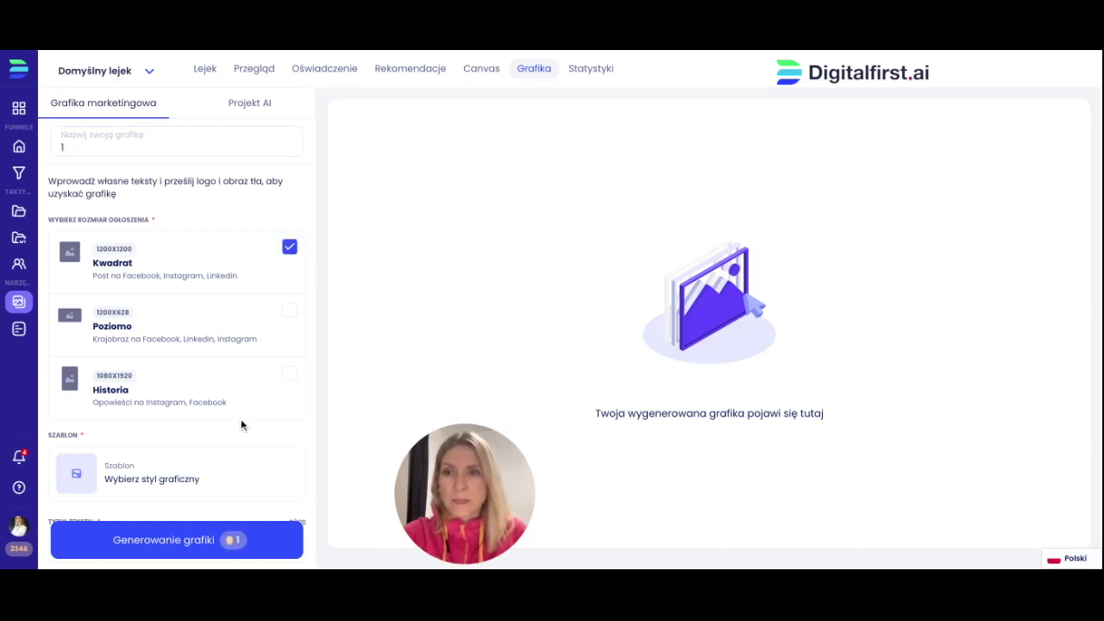
Choose Szablon 4 as the graphic style and save the selection.
{"action": "scroll", "coordinate": [241, 419], "scroll_direction": "down", "scroll_amount": 1}
{"action": "mouse_move", "coordinate": [218, 375]}
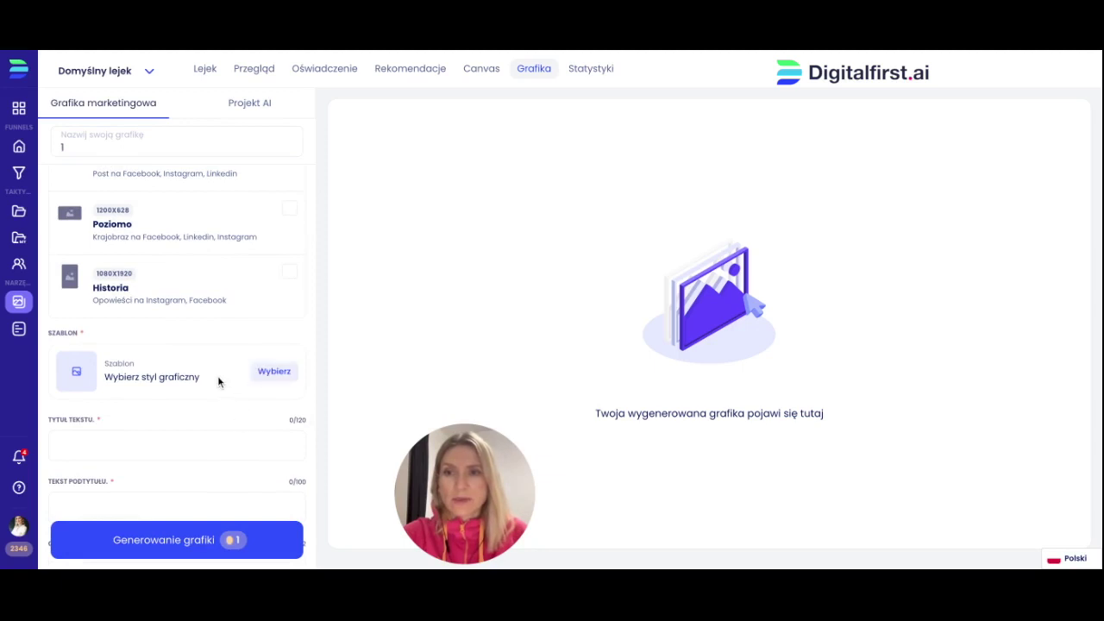
{"action": "left_click", "coordinate": [276, 371]}
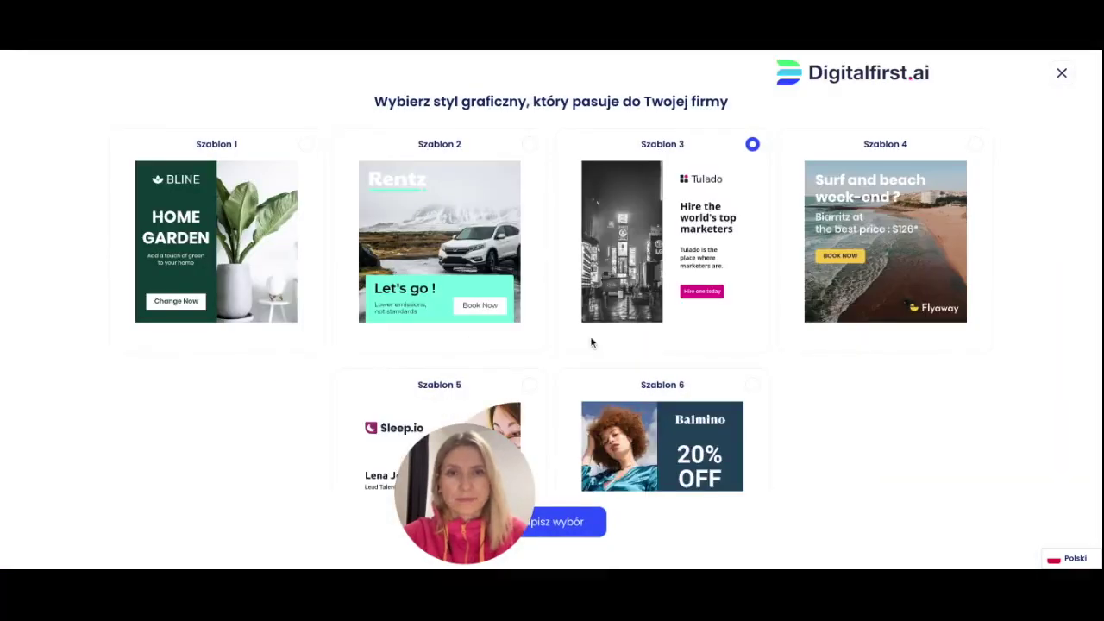
{"action": "left_click_drag", "start_coordinate": [468, 495], "coordinate": [936, 482]}
{"action": "left_click", "coordinate": [973, 147]}
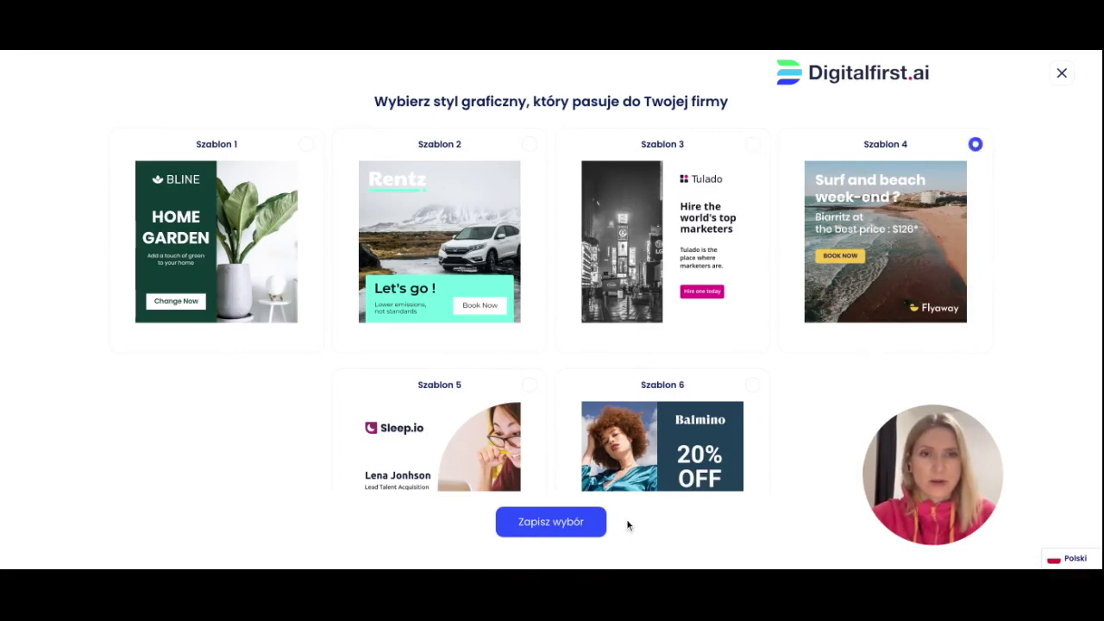
{"action": "left_click", "coordinate": [574, 529]}
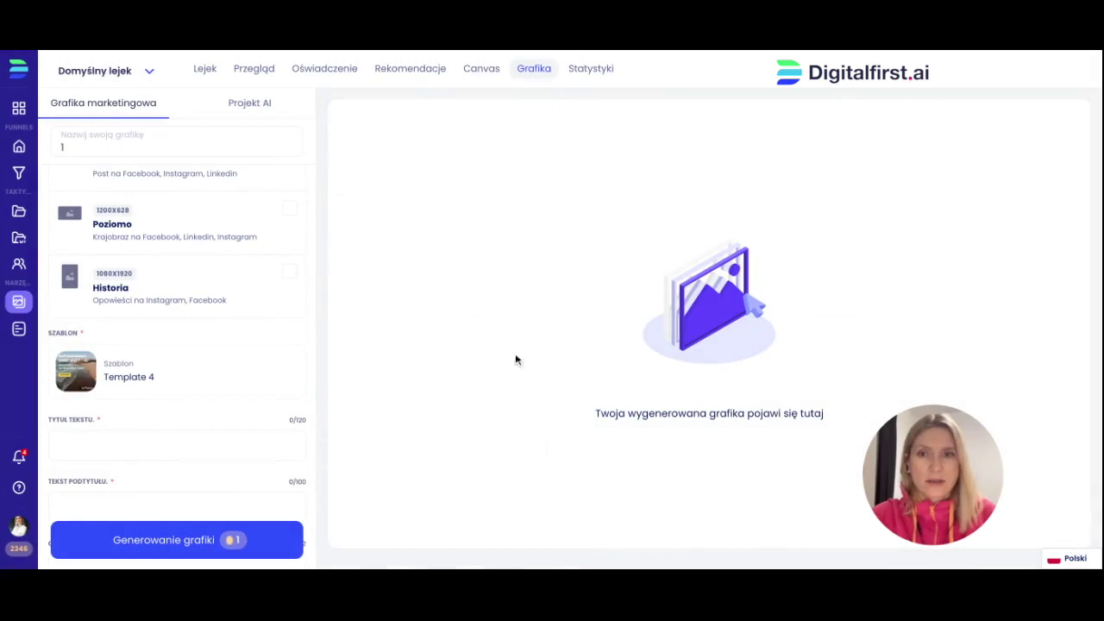
Enter "Zapraszamy na otwarcie sklepu" as the title text of the graphic.
{"action": "left_click", "coordinate": [101, 441]}
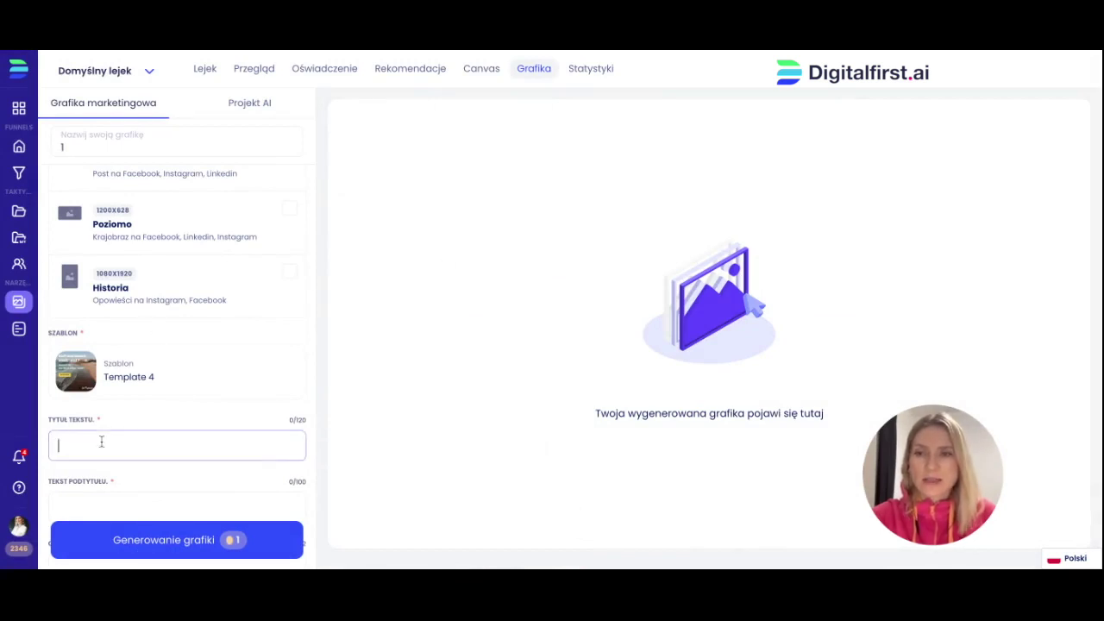
{"action": "type", "text": "Zapro"}
{"action": "type", "text": "szamy na otwar"}
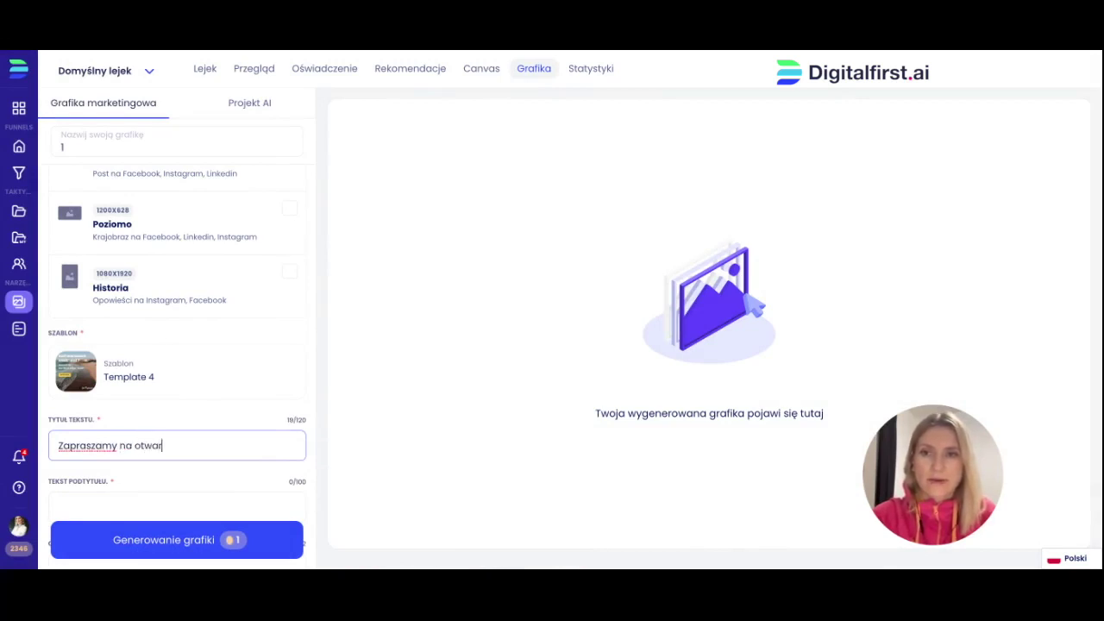
{"action": "type", "text": "cie sklepu"}
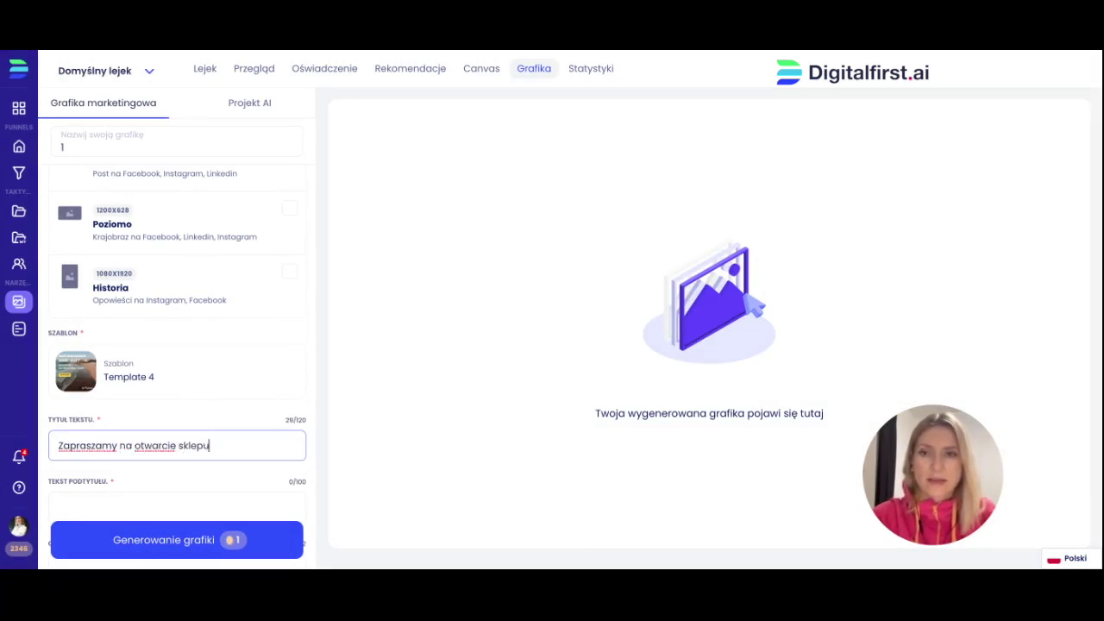
{"action": "scroll", "coordinate": [136, 457], "scroll_direction": "down", "scroll_amount": 1}
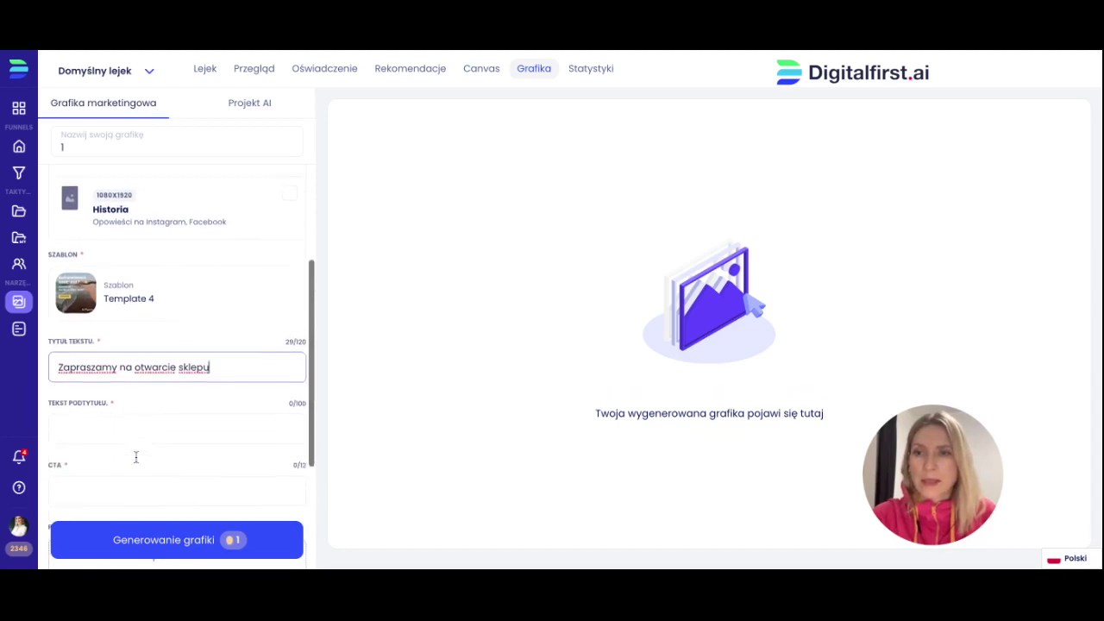
Enter "Juz za dwa dni" as the graphic's subtitle text and "Zapraszamy" as its CTA.
{"action": "left_click", "coordinate": [78, 410]}
{"action": "type", "text": "Juz za dwa d"}
{"action": "left_click", "coordinate": [82, 459]}
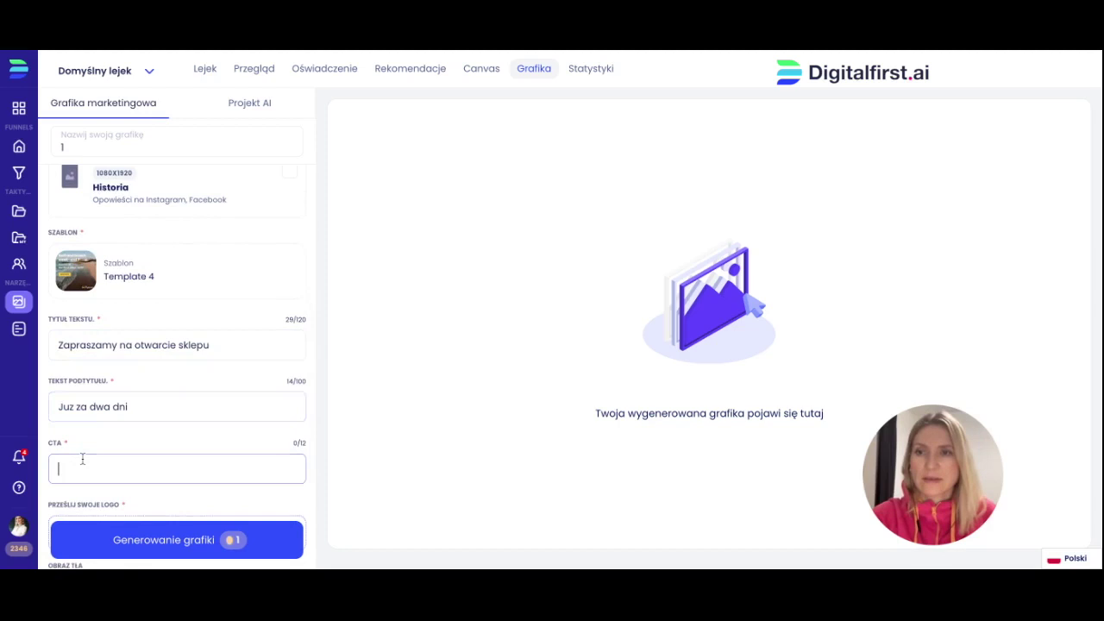
{"action": "type", "text": "Zapraszamy"}
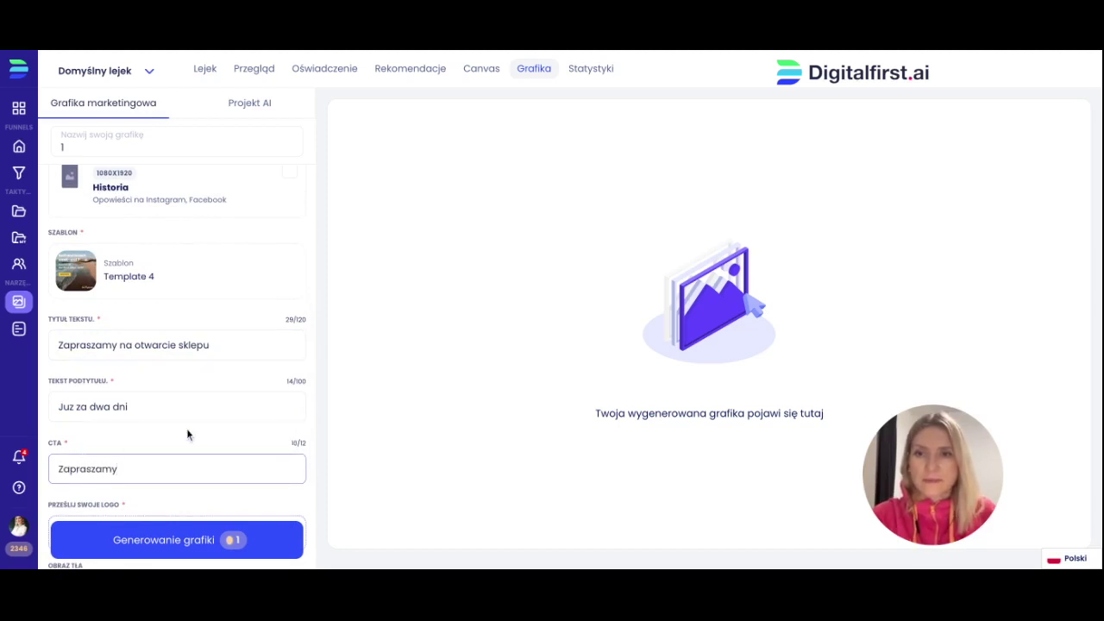
Upload Logo DFAI.png as the logo for the graphic.
{"action": "scroll", "coordinate": [186, 427], "scroll_direction": "down", "scroll_amount": 1}
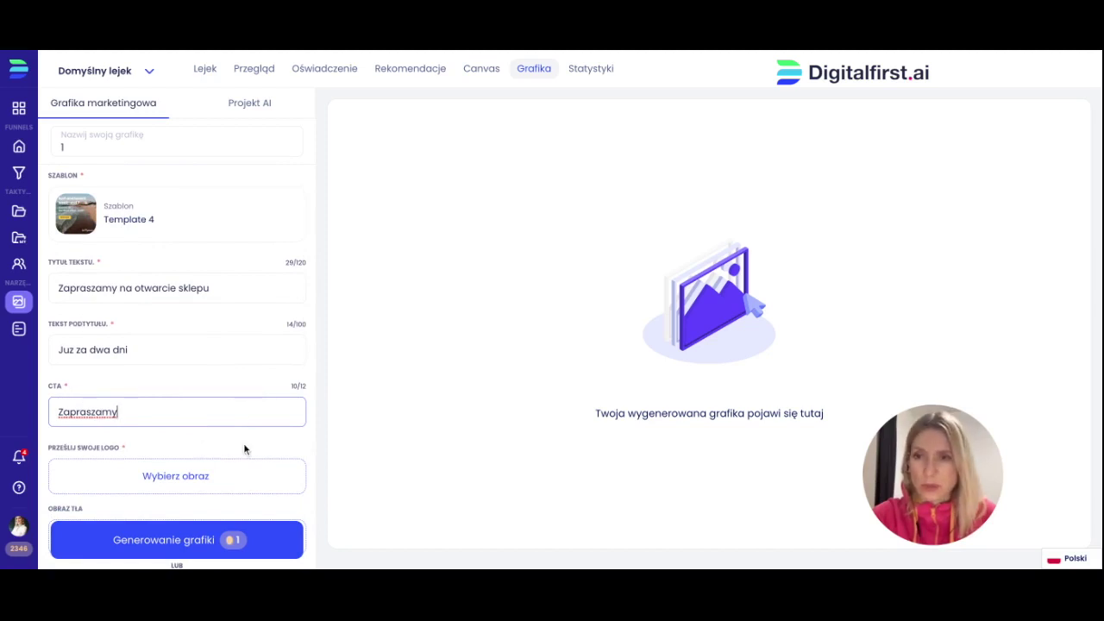
{"action": "scroll", "coordinate": [215, 457], "scroll_direction": "down", "scroll_amount": 1}
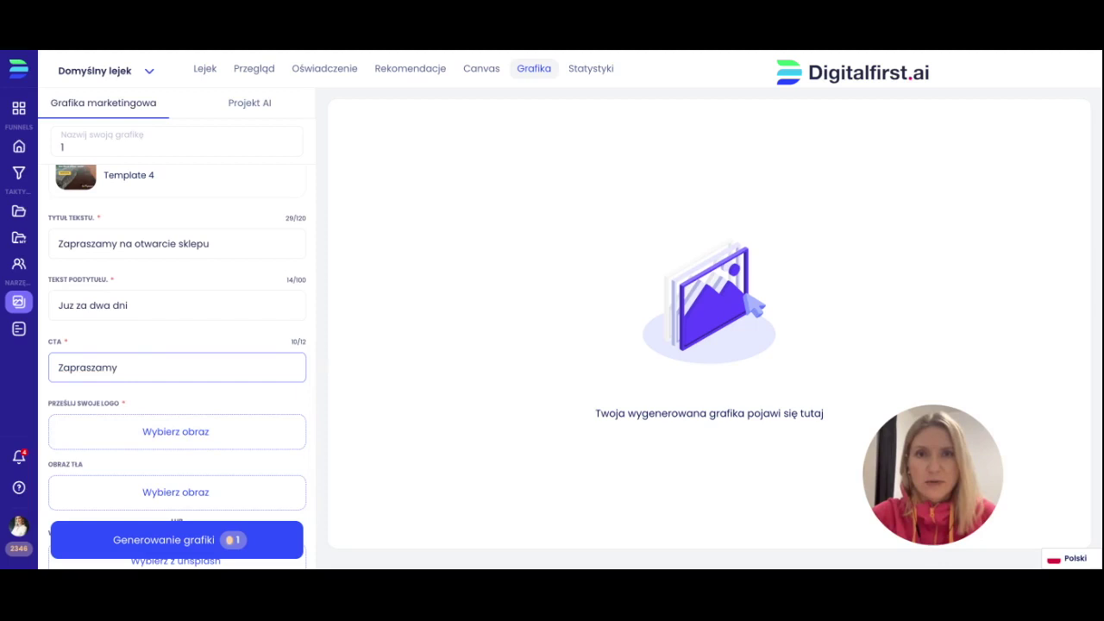
{"action": "left_click", "coordinate": [507, 312]}
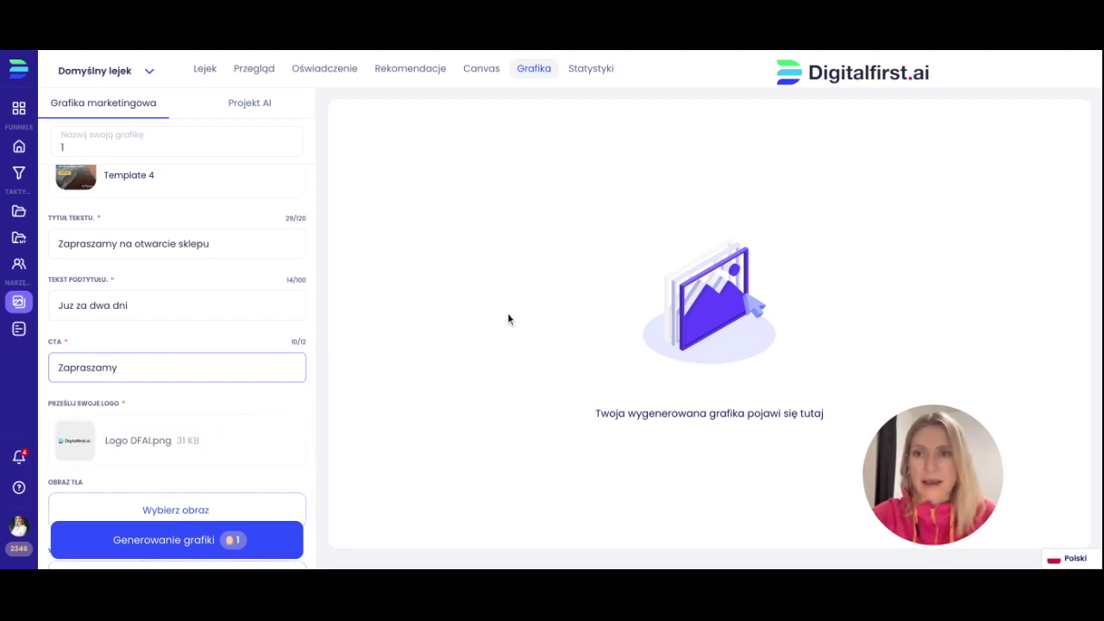
Search Unsplash for "flowers", set the photo of hands holding a heart-shaped bouquet as background, and generate the graphic.
{"action": "scroll", "coordinate": [219, 428], "scroll_direction": "down", "scroll_amount": 2}
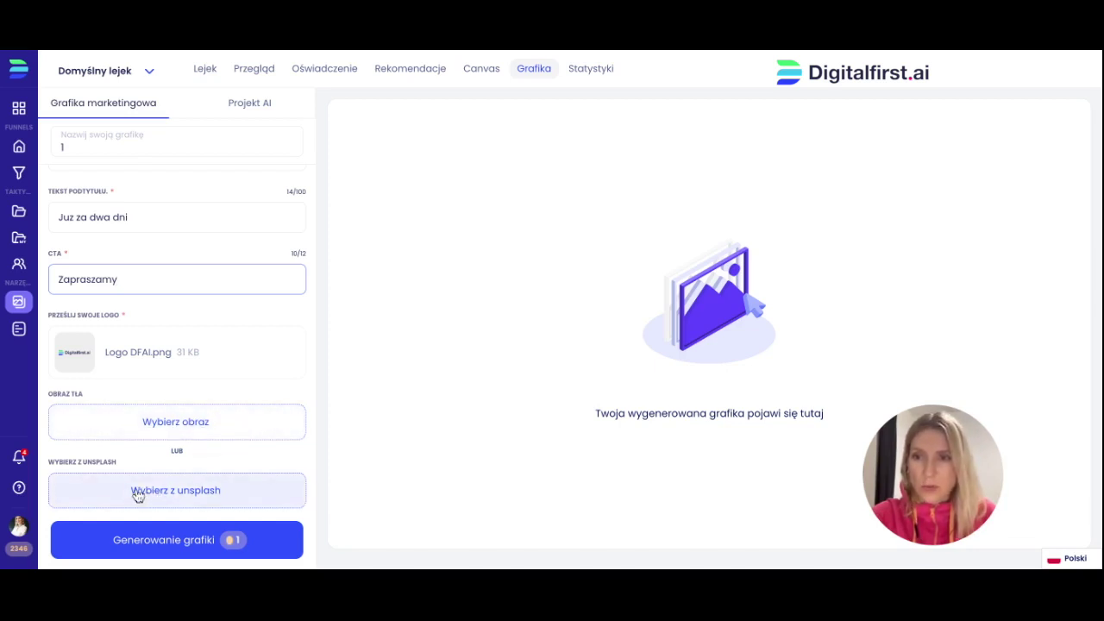
{"action": "left_click", "coordinate": [173, 497]}
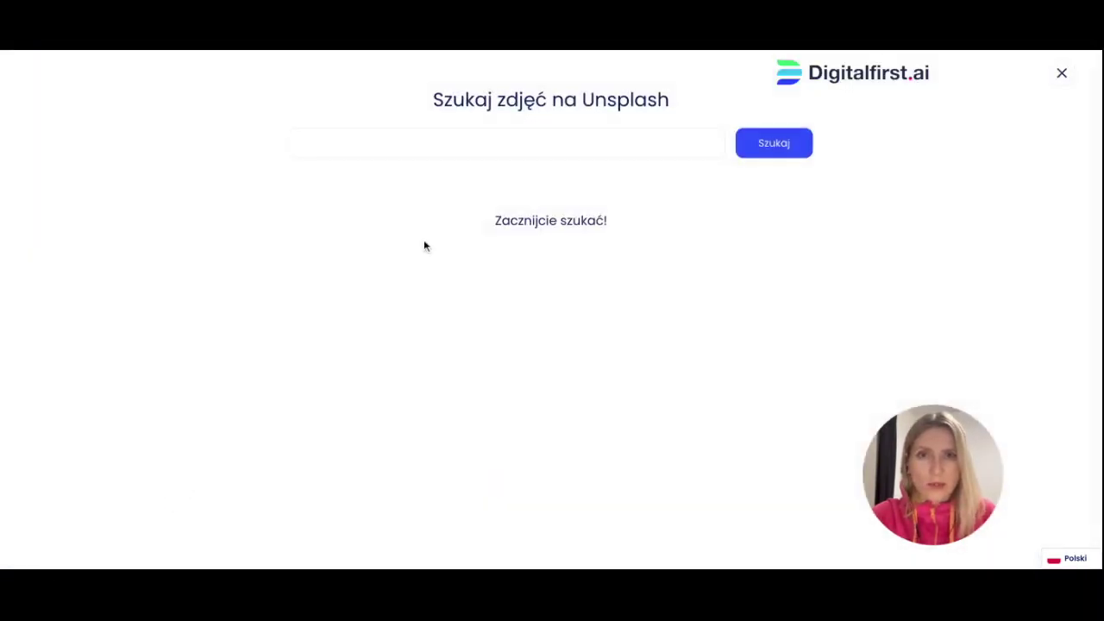
{"action": "left_click", "coordinate": [387, 149]}
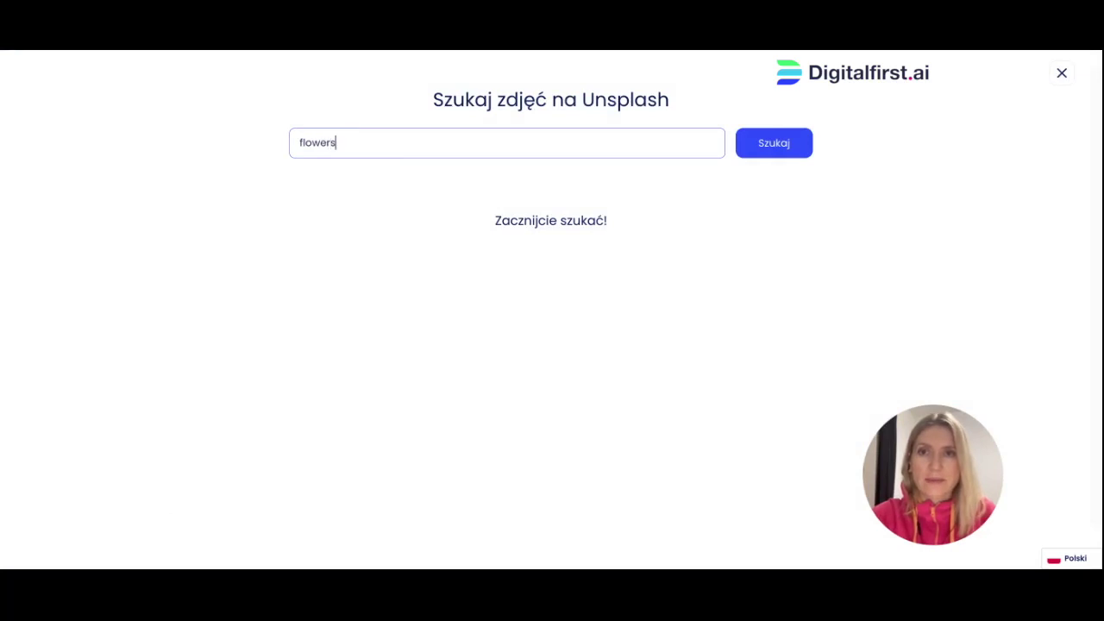
{"action": "left_click", "coordinate": [784, 150]}
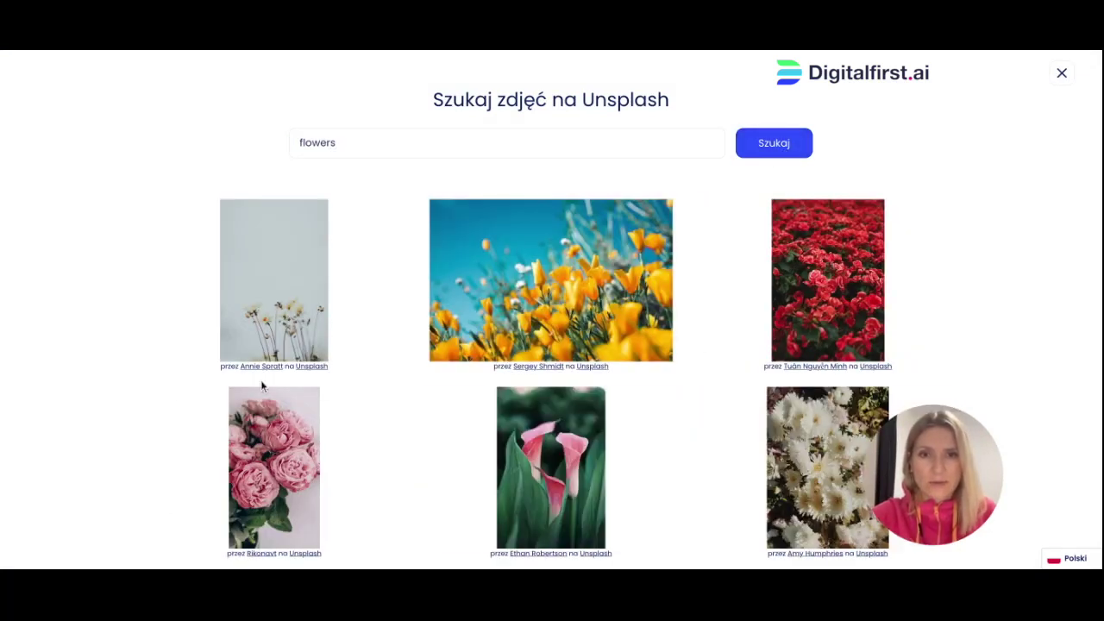
{"action": "scroll", "coordinate": [124, 390], "scroll_direction": "down", "scroll_amount": 3}
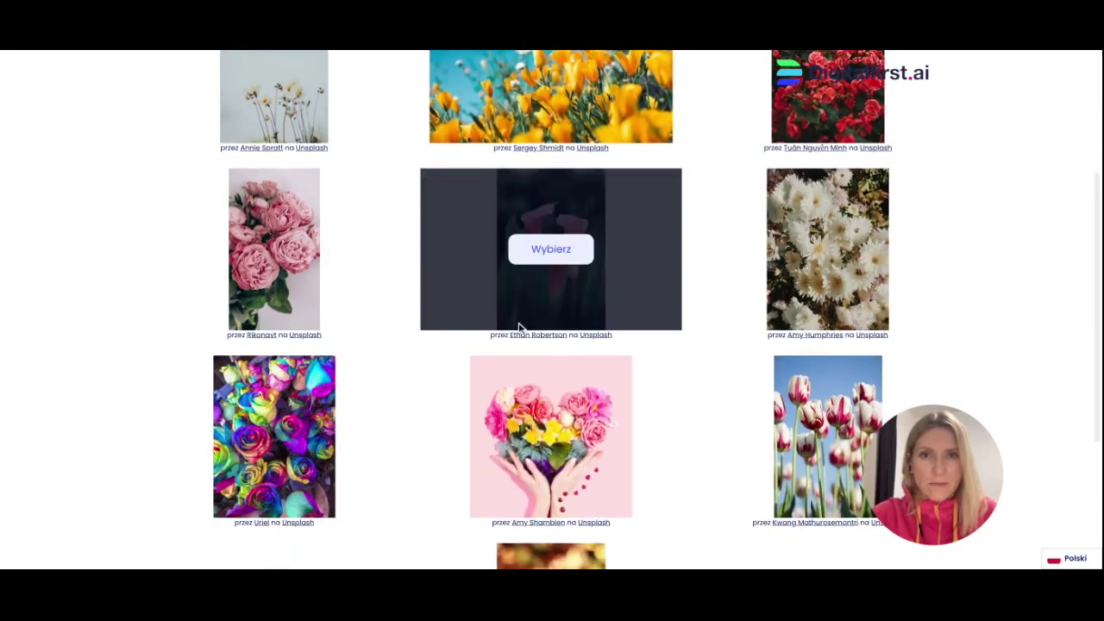
{"action": "left_click", "coordinate": [562, 441]}
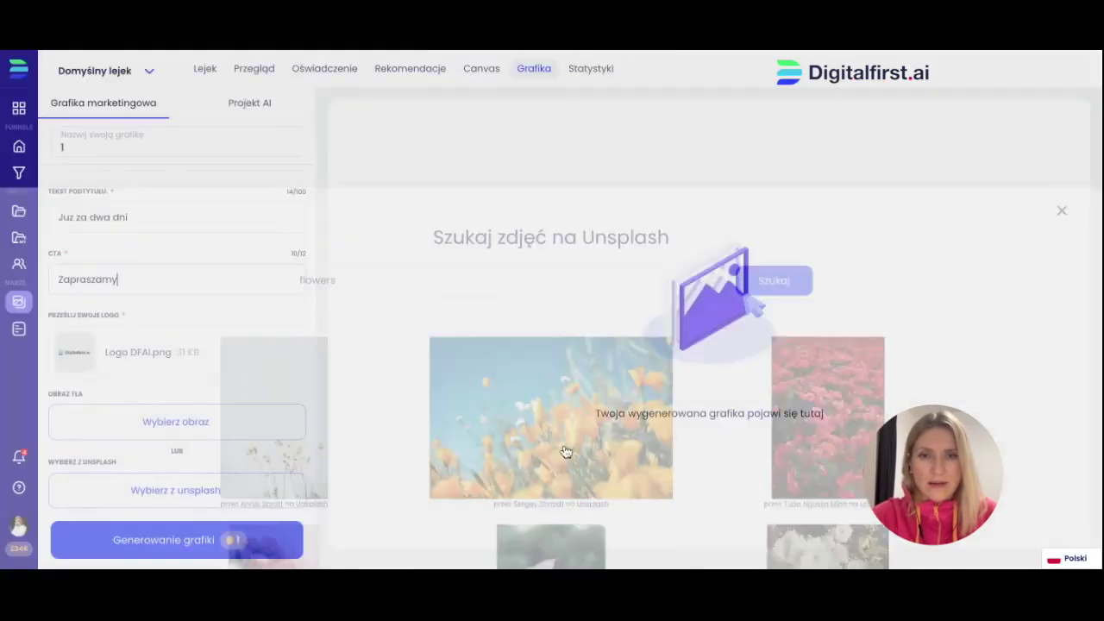
{"action": "scroll", "coordinate": [219, 411], "scroll_direction": "down", "scroll_amount": 1}
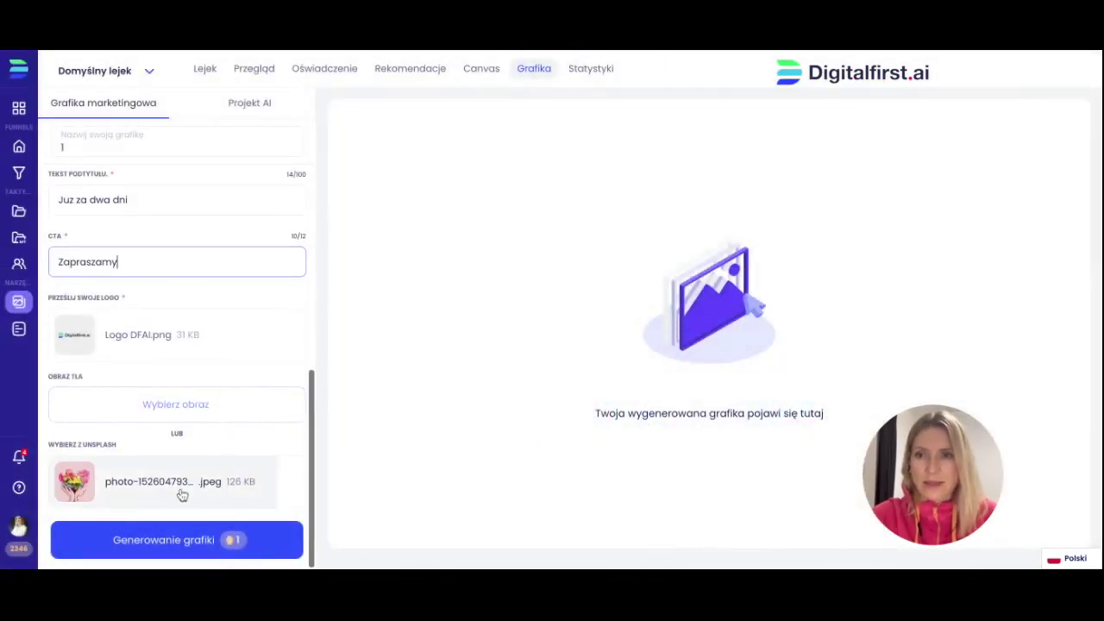
{"action": "left_click", "coordinate": [173, 542]}
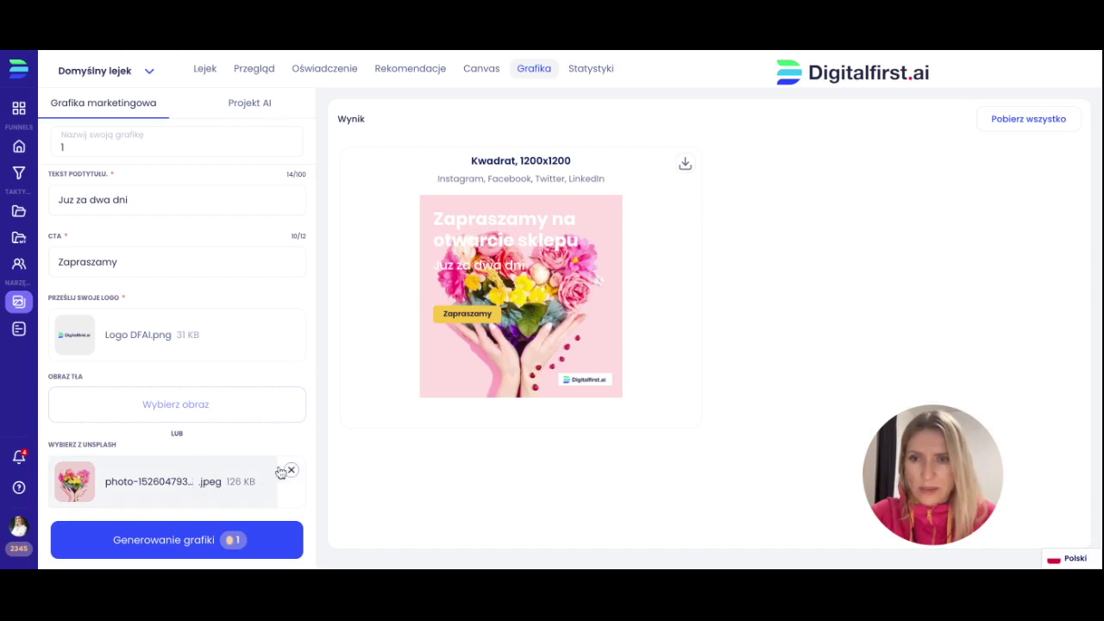
Replace the background with the multicoloured roses photo from an Unsplash search for "flowers" and regenerate the graphic.
{"action": "left_click", "coordinate": [291, 473]}
{"action": "left_click", "coordinate": [216, 493]}
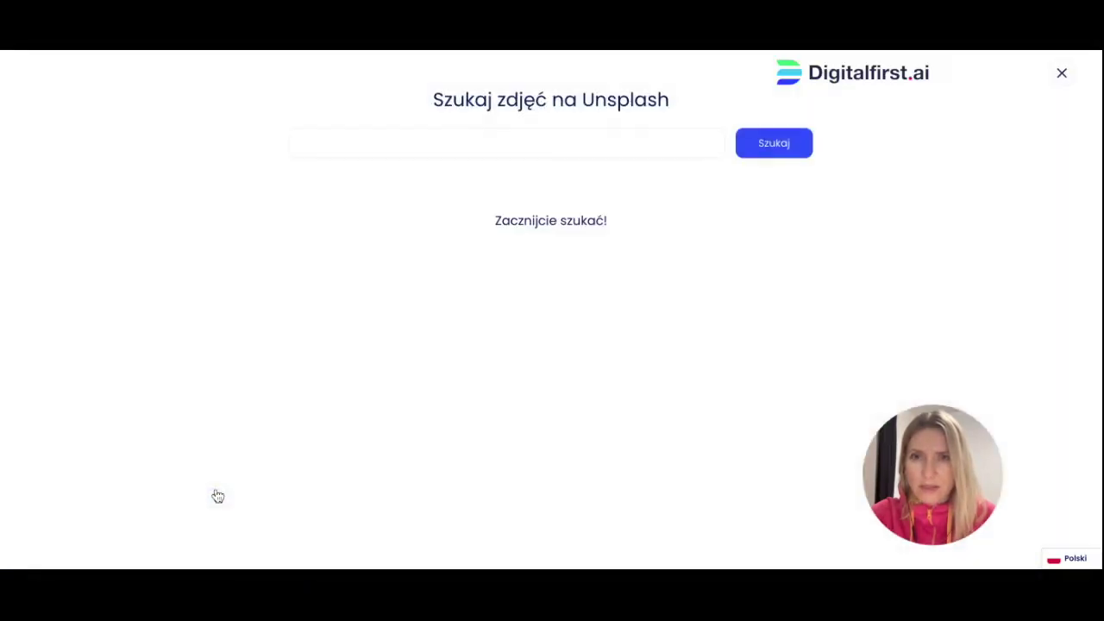
{"action": "left_click", "coordinate": [439, 143]}
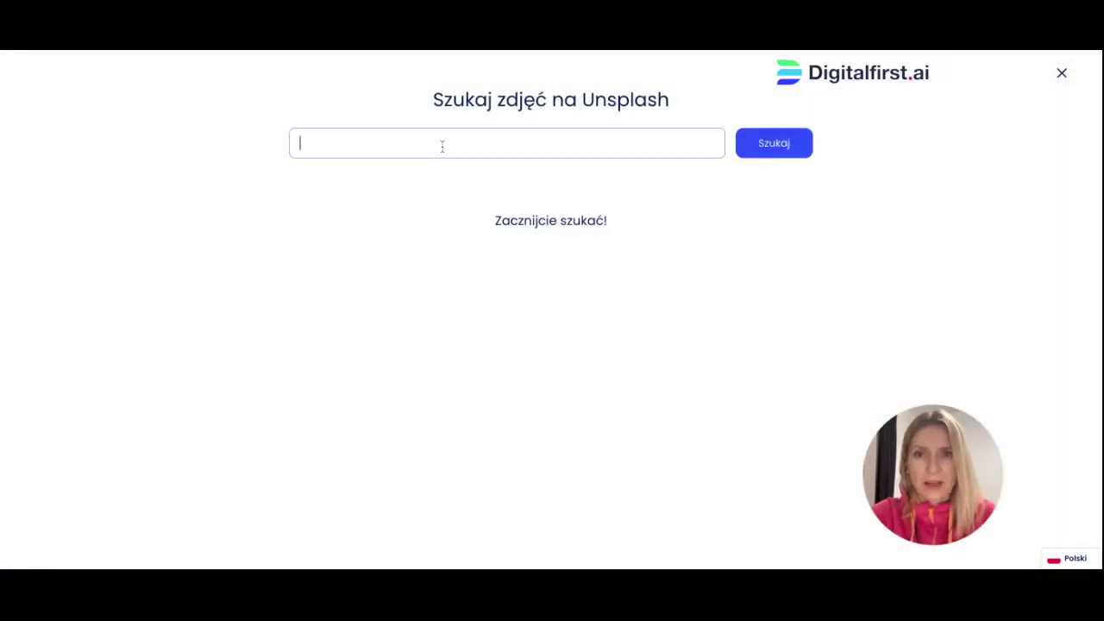
{"action": "left_click", "coordinate": [781, 144]}
{"action": "mouse_move", "coordinate": [844, 345]}
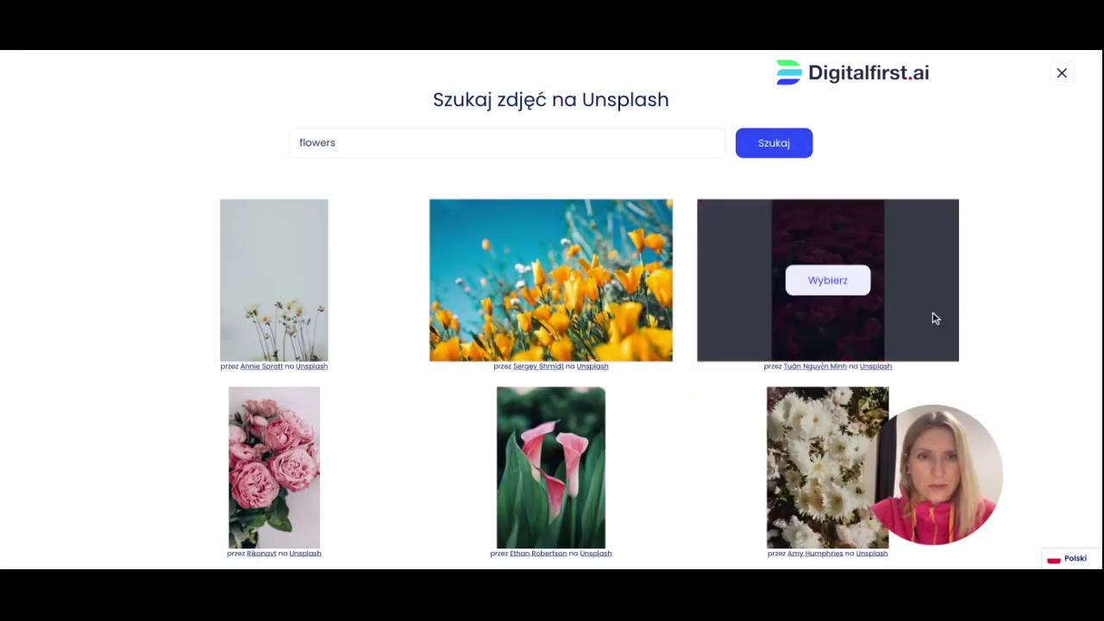
{"action": "scroll", "coordinate": [1018, 304], "scroll_direction": "down", "scroll_amount": 3}
{"action": "mouse_move", "coordinate": [509, 376]}
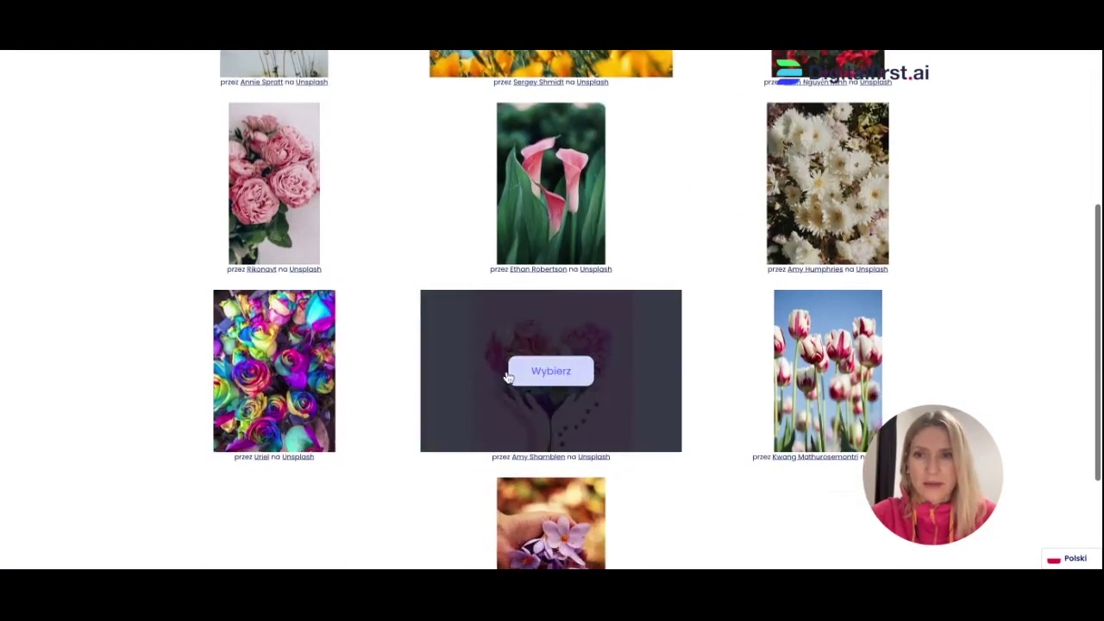
{"action": "mouse_move", "coordinate": [374, 420]}
{"action": "left_click", "coordinate": [288, 380]}
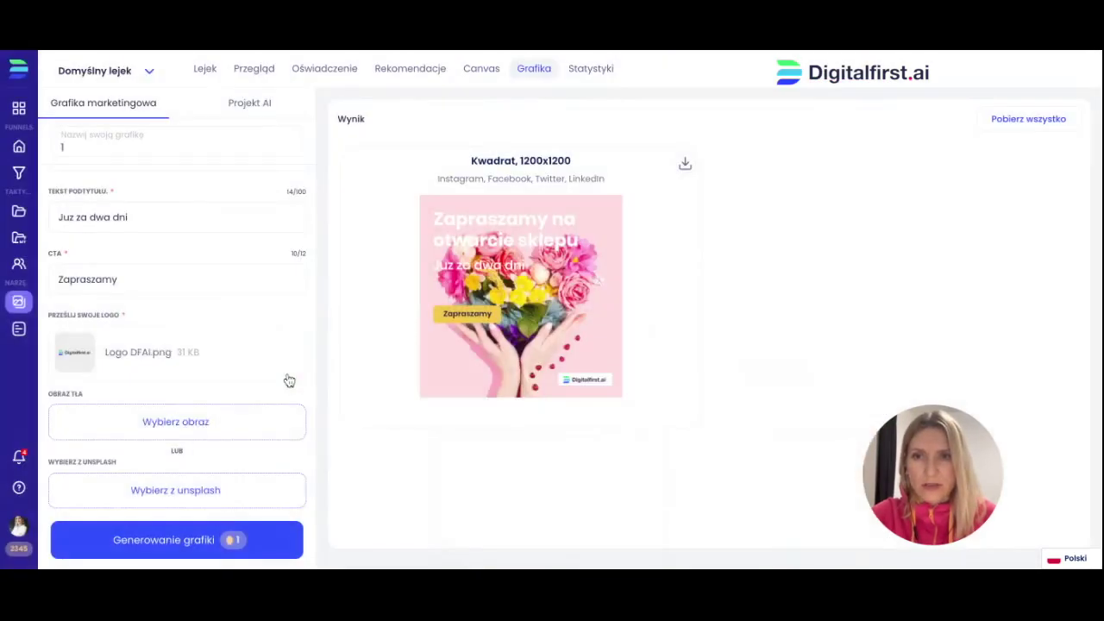
{"action": "left_click", "coordinate": [167, 541]}
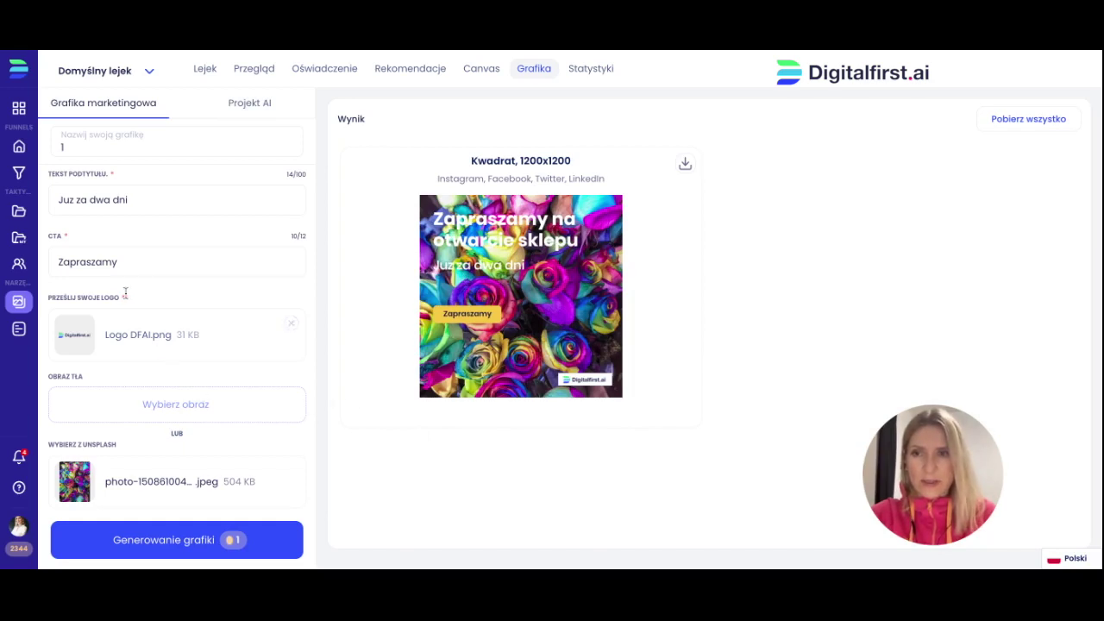
Change the graphic's template to Szablon 1, save the selection and regenerate the graphic.
{"action": "scroll", "coordinate": [181, 269], "scroll_direction": "up", "scroll_amount": 5}
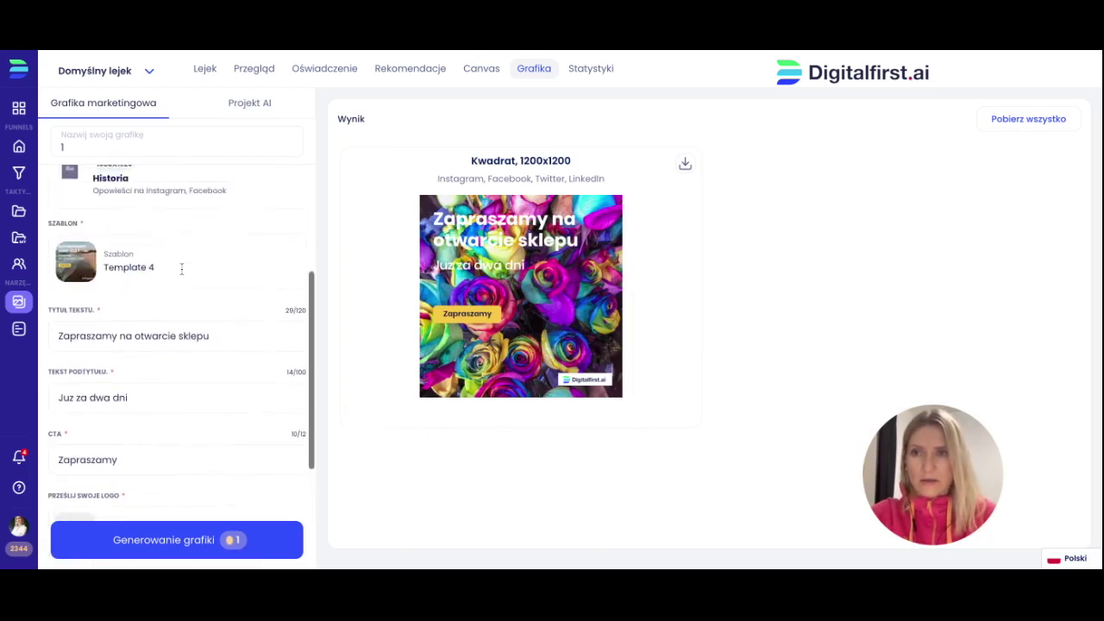
{"action": "left_click", "coordinate": [281, 267]}
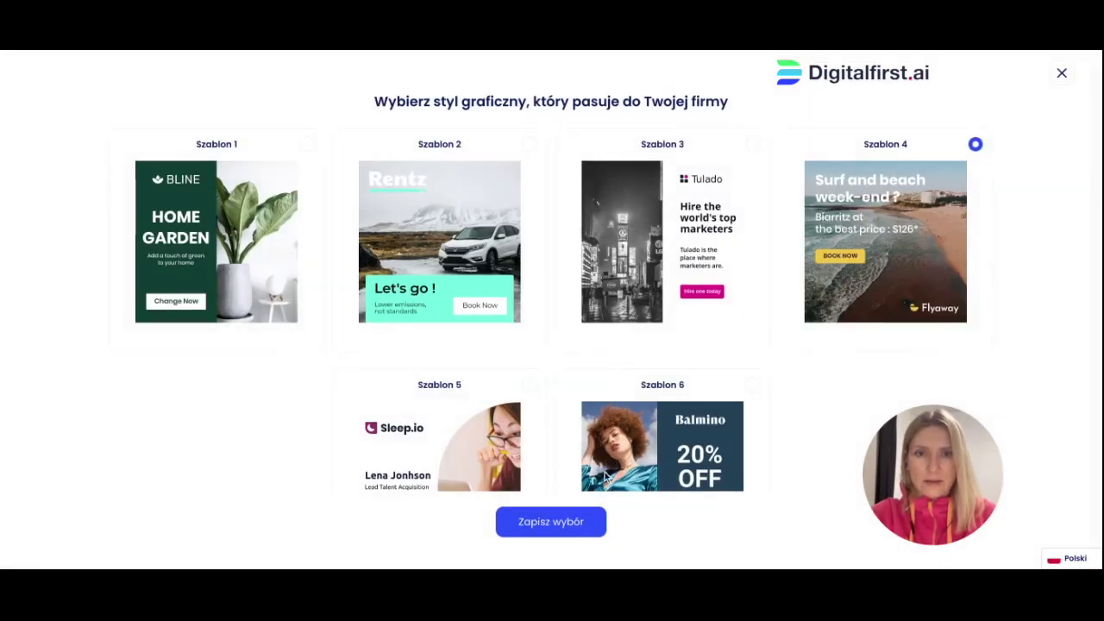
{"action": "scroll", "coordinate": [638, 423], "scroll_direction": "down", "scroll_amount": 1}
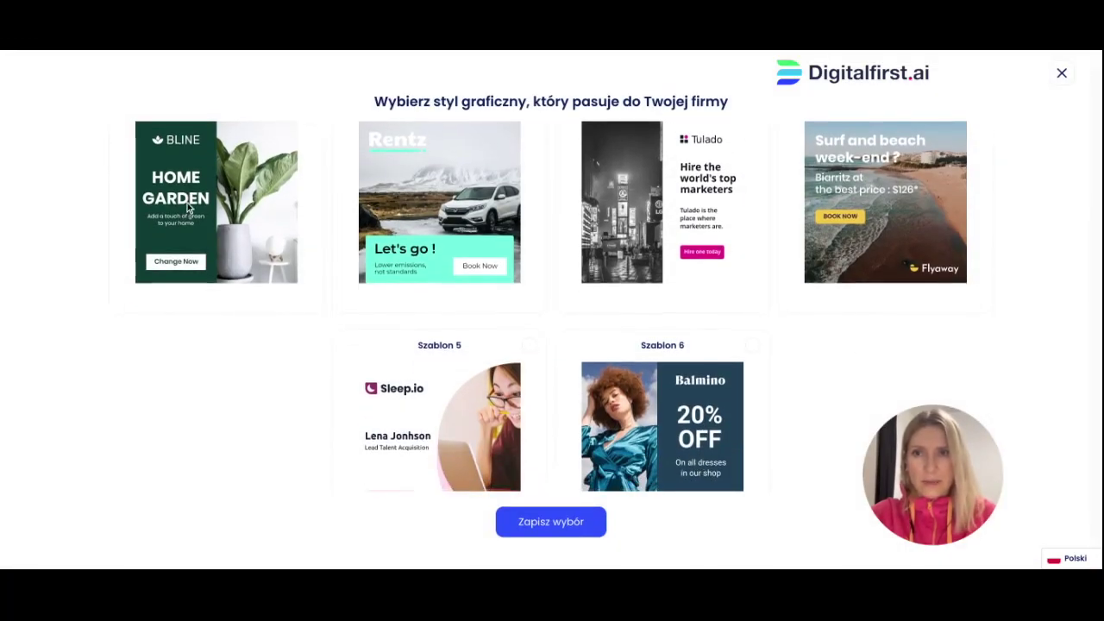
{"action": "scroll", "coordinate": [309, 145], "scroll_direction": "up", "scroll_amount": 1}
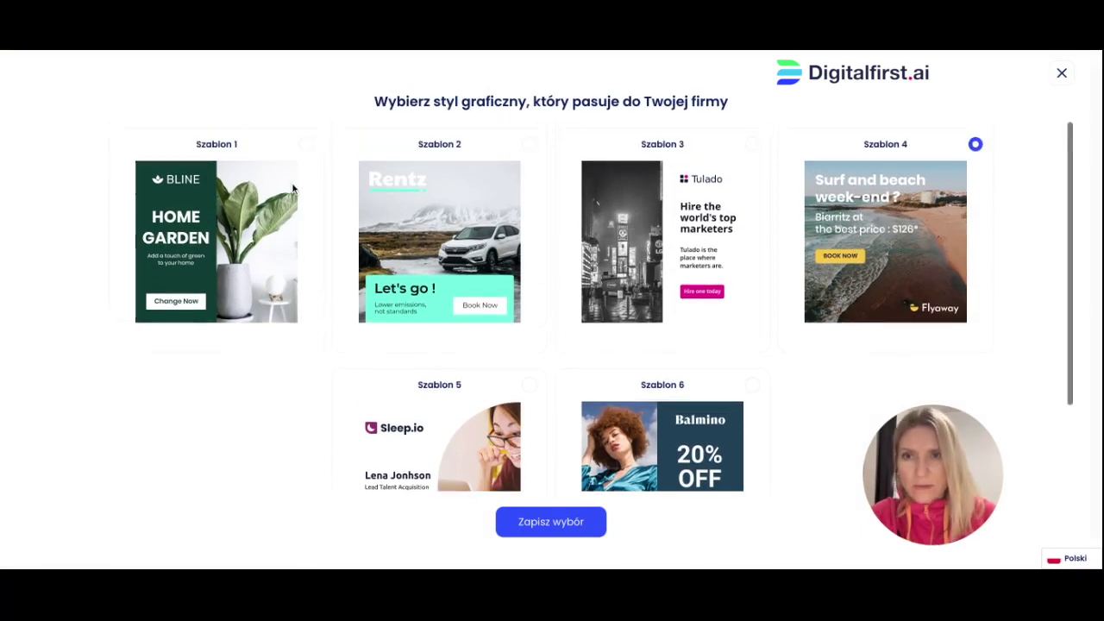
{"action": "left_click", "coordinate": [306, 144]}
{"action": "left_click", "coordinate": [536, 523]}
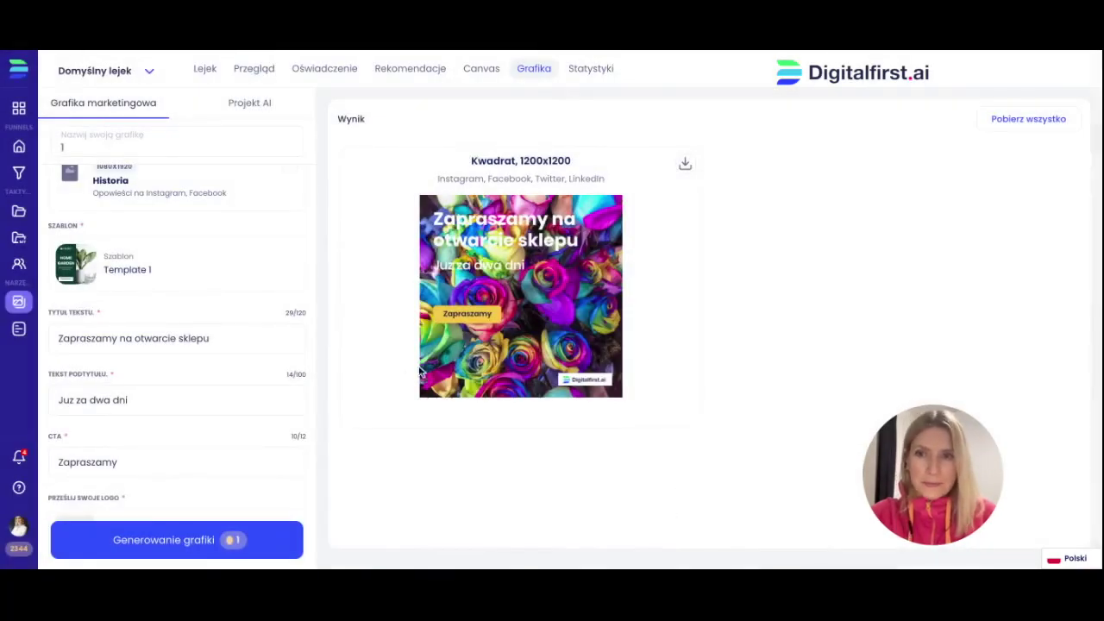
{"action": "left_click", "coordinate": [145, 552]}
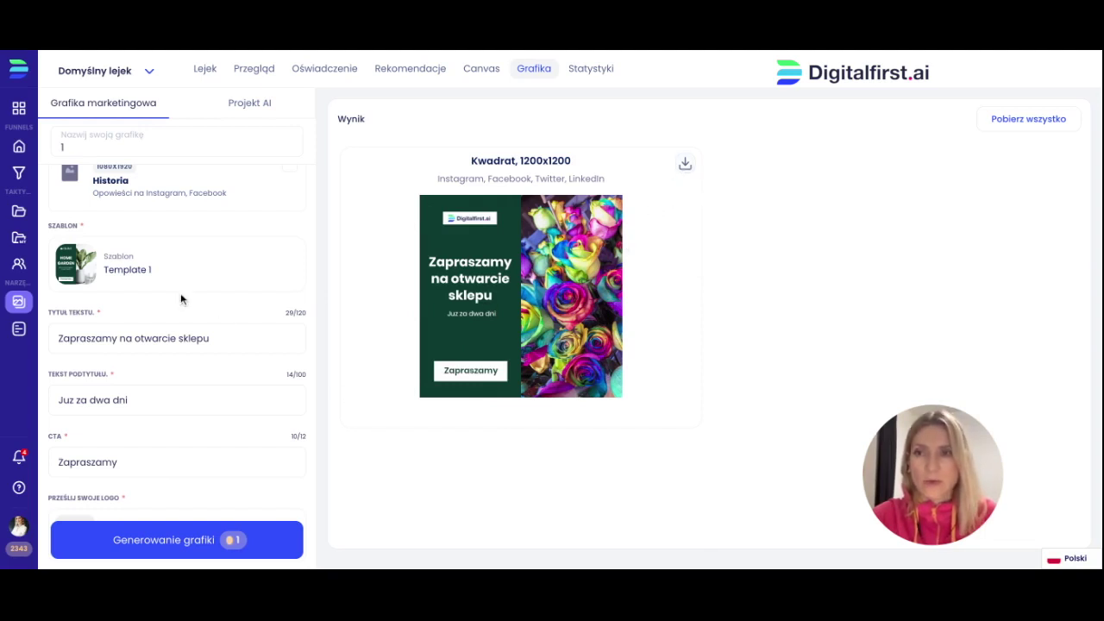
Leave the marketing graphic for the content generator and start a new piece of content.
{"action": "left_click", "coordinate": [19, 329]}
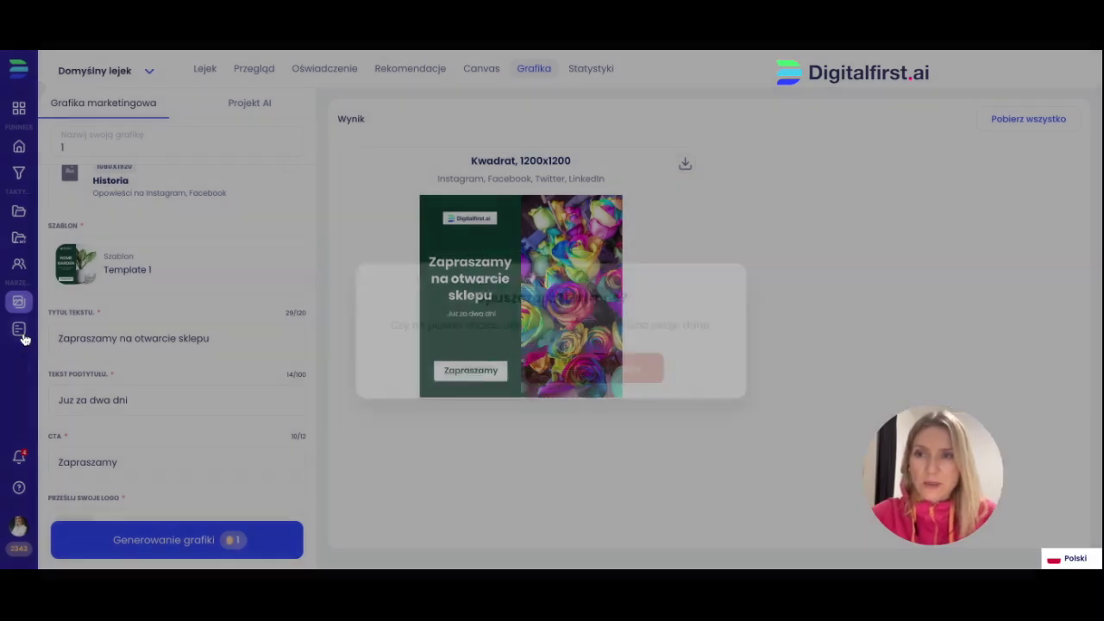
{"action": "left_click", "coordinate": [618, 351]}
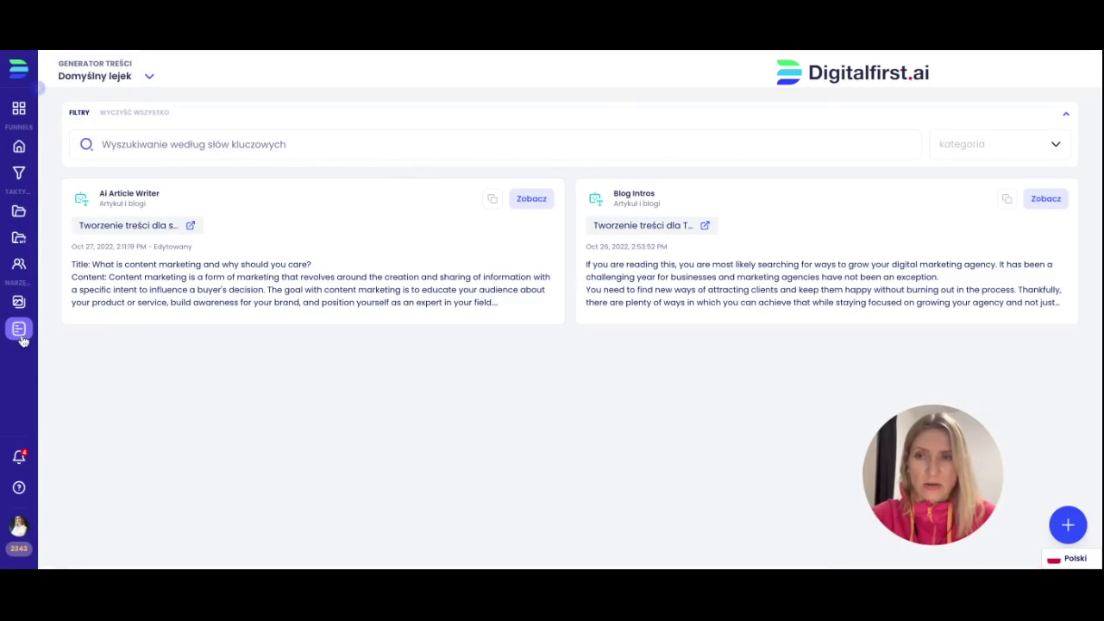
{"action": "left_click", "coordinate": [1066, 528]}
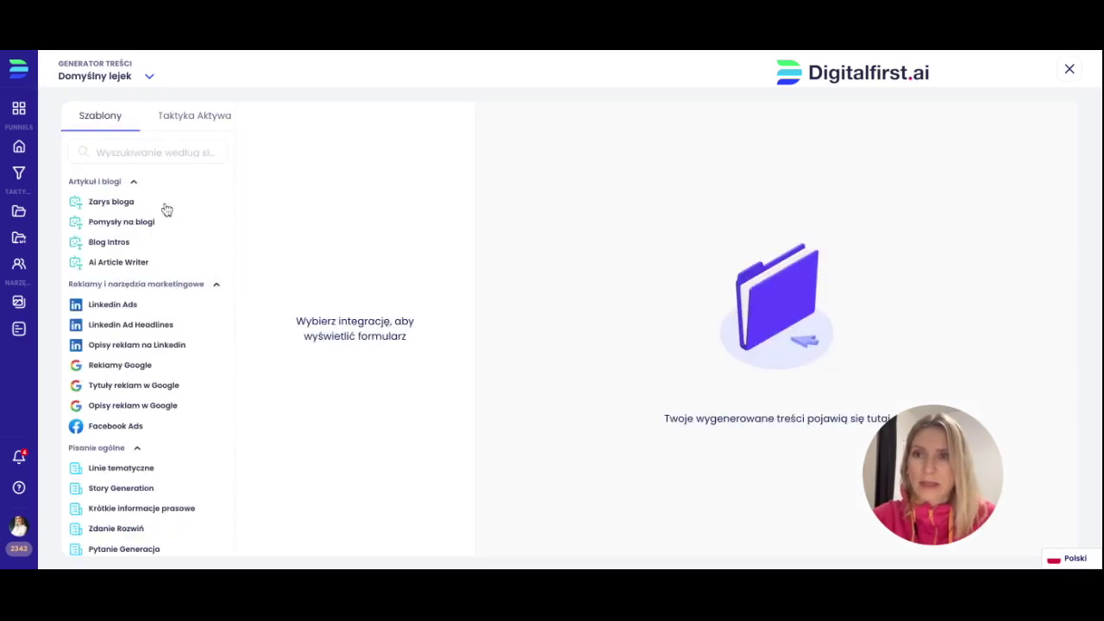
Look through the available content templates and examine the input forms of Zarys bloga and Linkedin Ads.
{"action": "scroll", "coordinate": [167, 210], "scroll_direction": "down", "scroll_amount": 1}
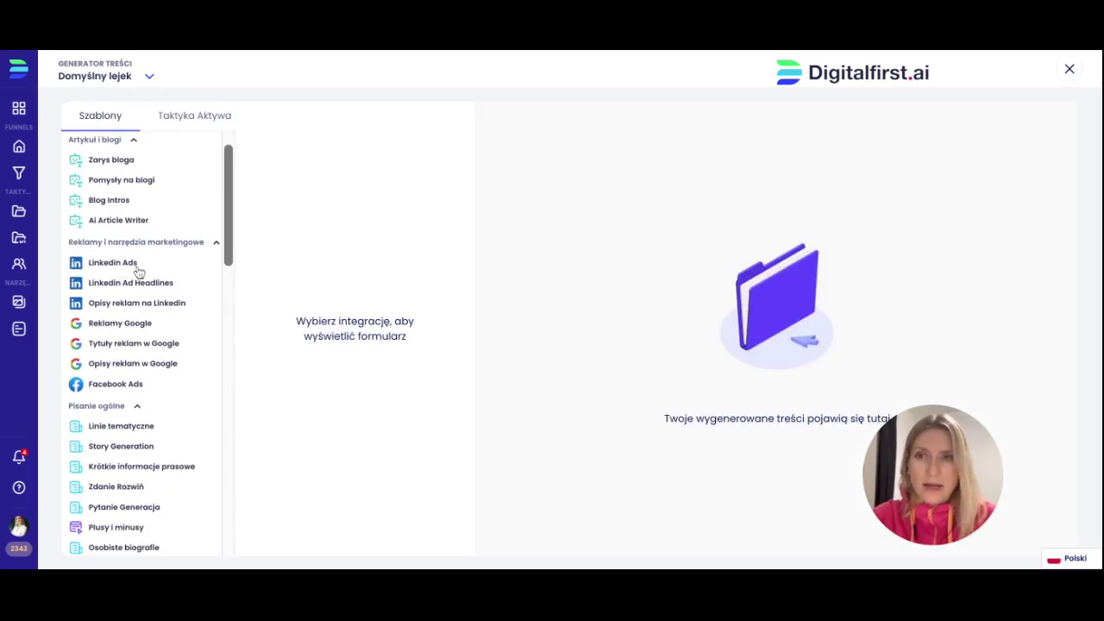
{"action": "scroll", "coordinate": [141, 271], "scroll_direction": "down", "scroll_amount": 2}
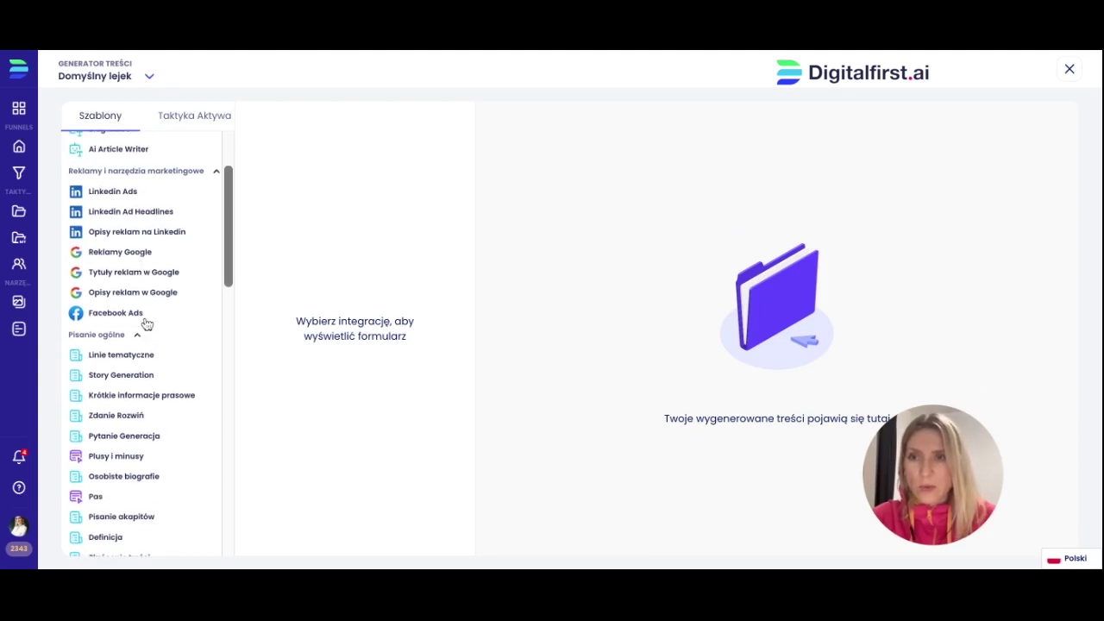
{"action": "scroll", "coordinate": [146, 322], "scroll_direction": "down", "scroll_amount": 8}
{"action": "scroll", "coordinate": [146, 321], "scroll_direction": "down", "scroll_amount": 11}
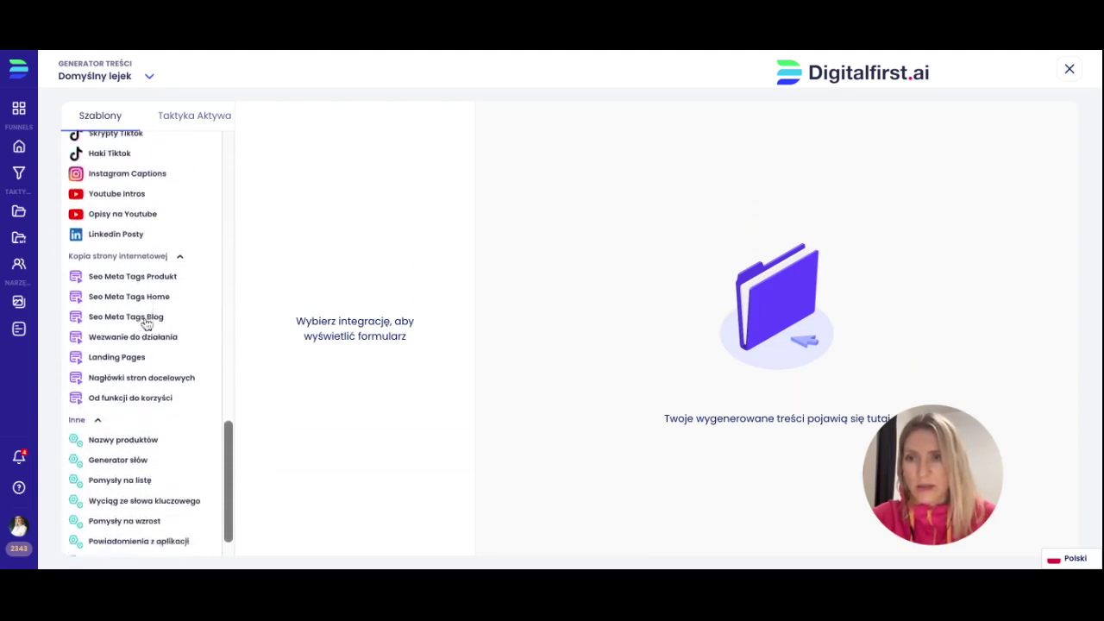
{"action": "scroll", "coordinate": [186, 266], "scroll_direction": "up", "scroll_amount": 20}
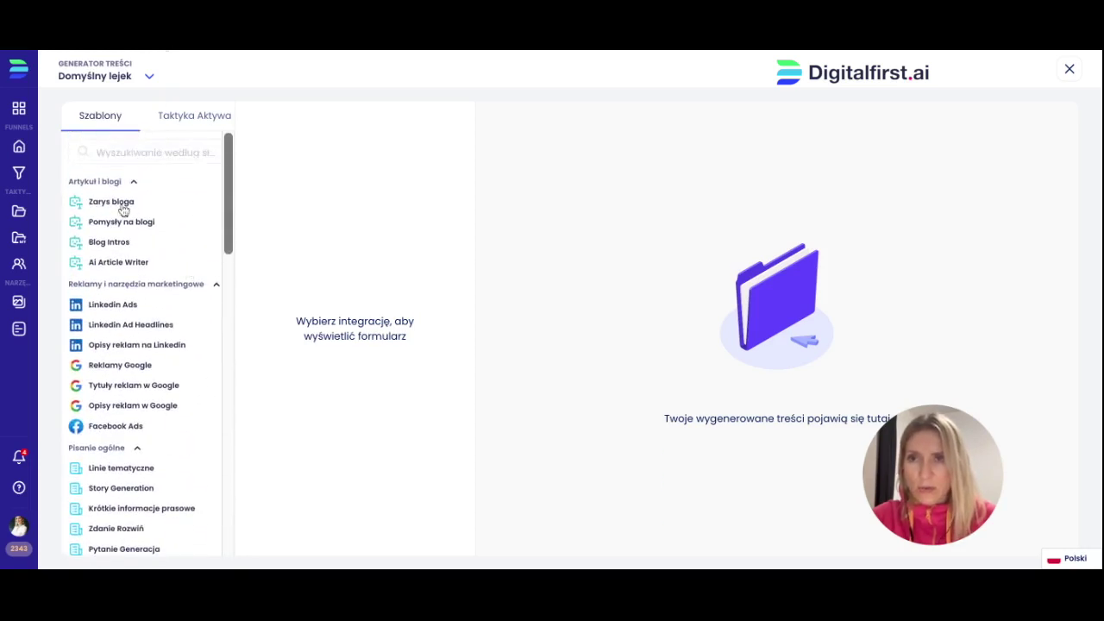
{"action": "left_click", "coordinate": [123, 210]}
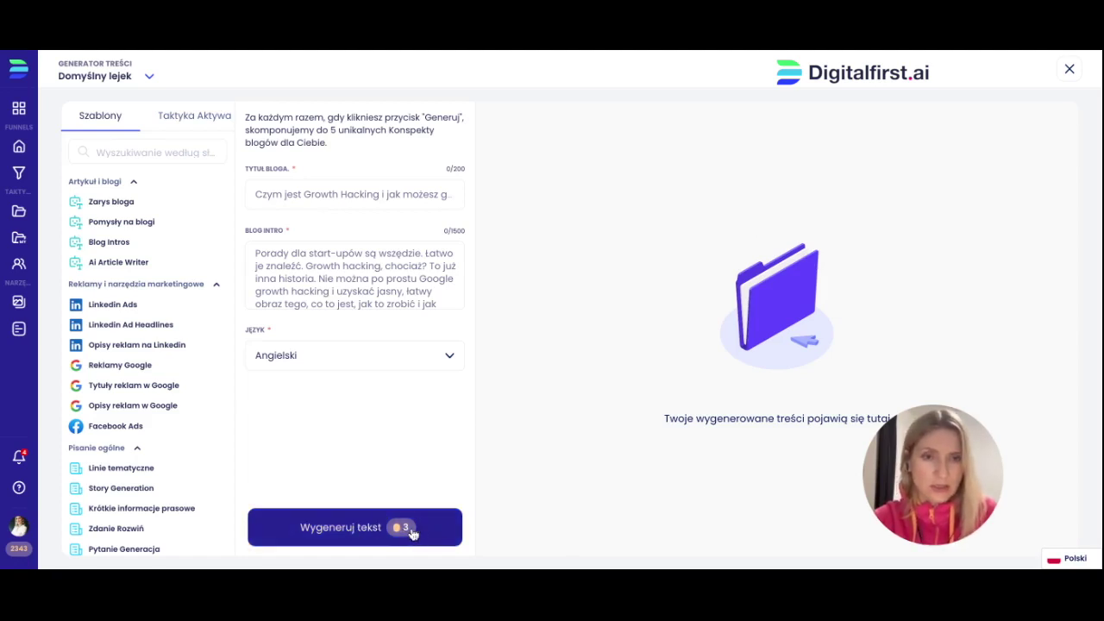
{"action": "left_click", "coordinate": [112, 307]}
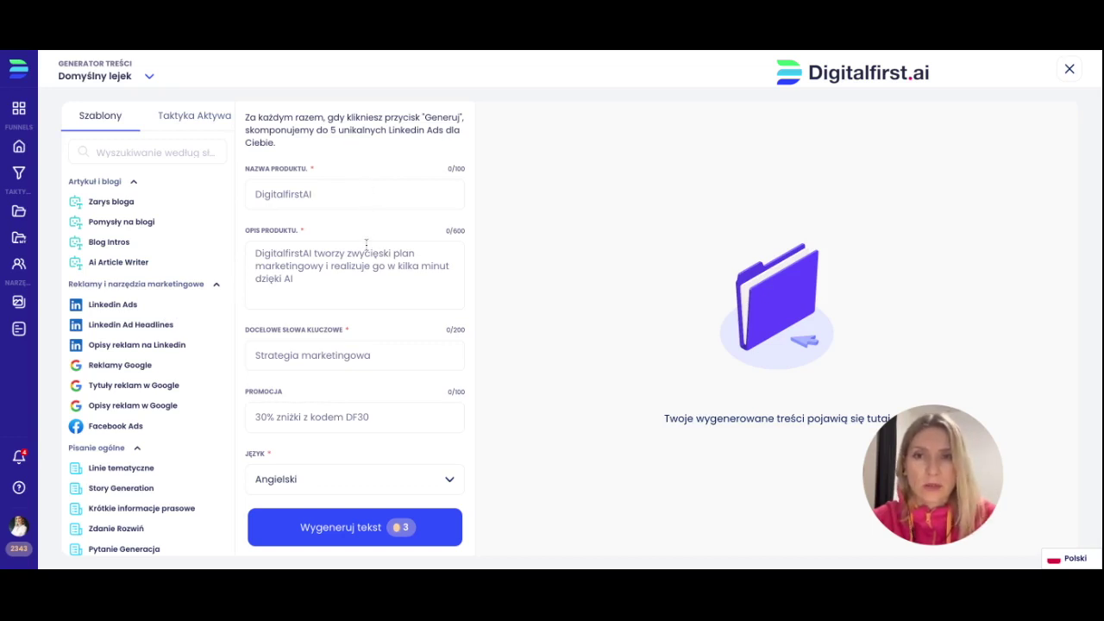
{"action": "scroll", "coordinate": [365, 249], "scroll_direction": "down", "scroll_amount": 1}
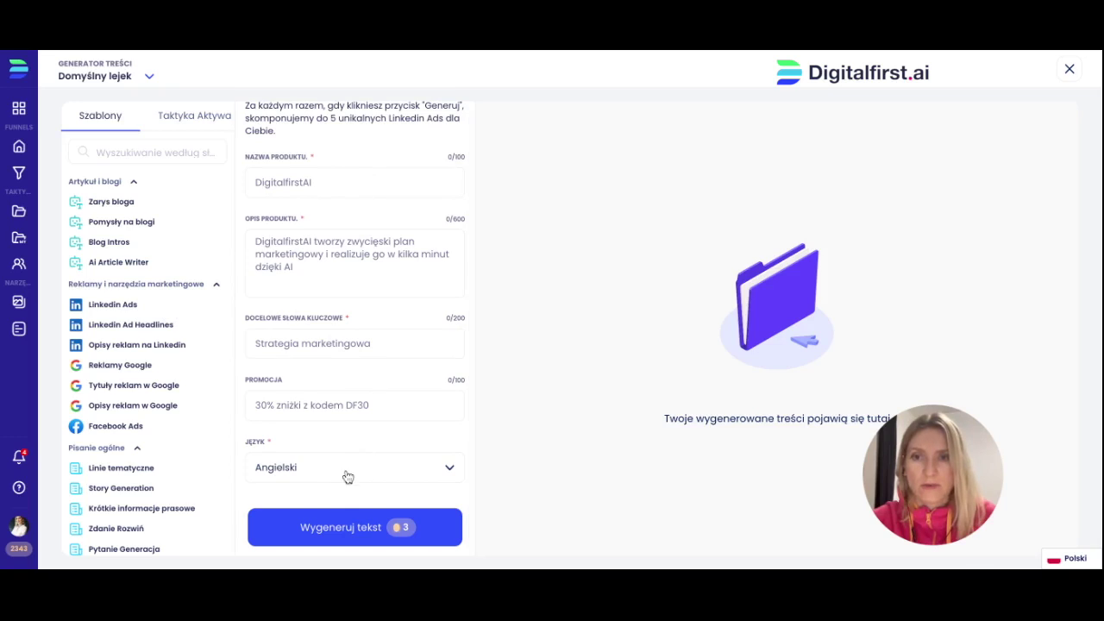
Look through the full list of content templates, including general writing, ecommerce, social media, website copy and other categories.
{"action": "scroll", "coordinate": [348, 477], "scroll_direction": "up", "scroll_amount": 1}
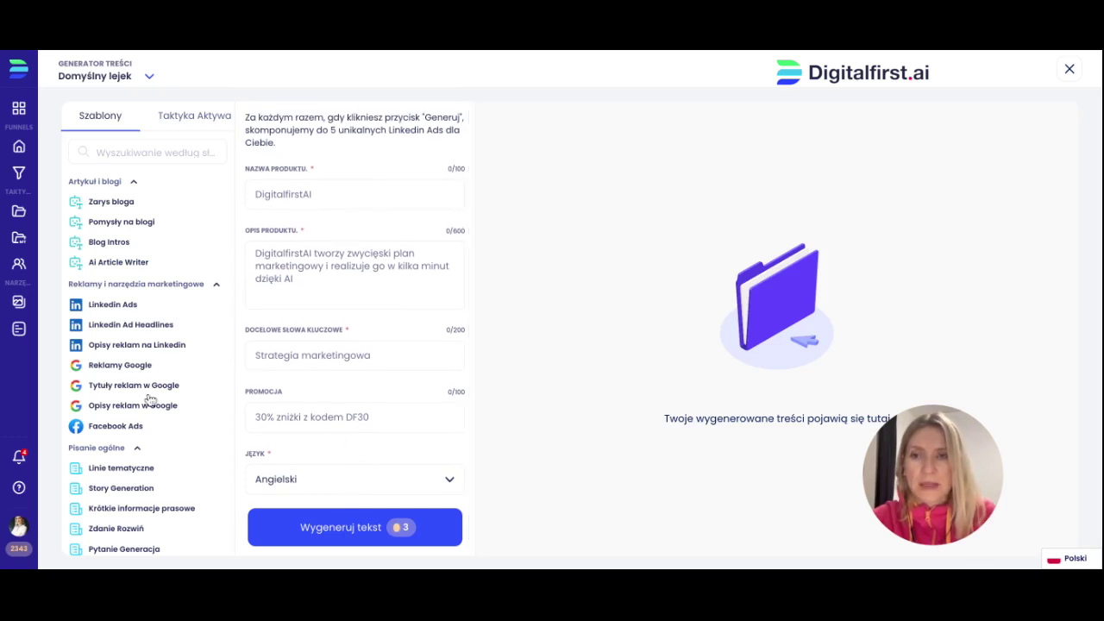
{"action": "scroll", "coordinate": [148, 399], "scroll_direction": "down", "scroll_amount": 5}
{"action": "scroll", "coordinate": [148, 399], "scroll_direction": "down", "scroll_amount": 7}
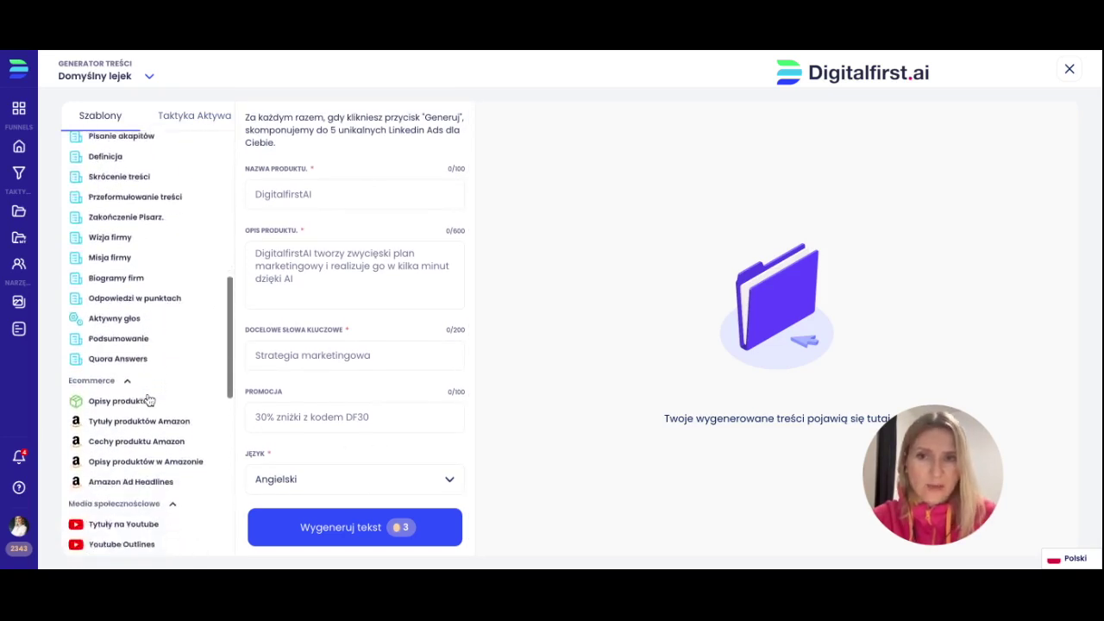
{"action": "scroll", "coordinate": [149, 399], "scroll_direction": "down", "scroll_amount": 1}
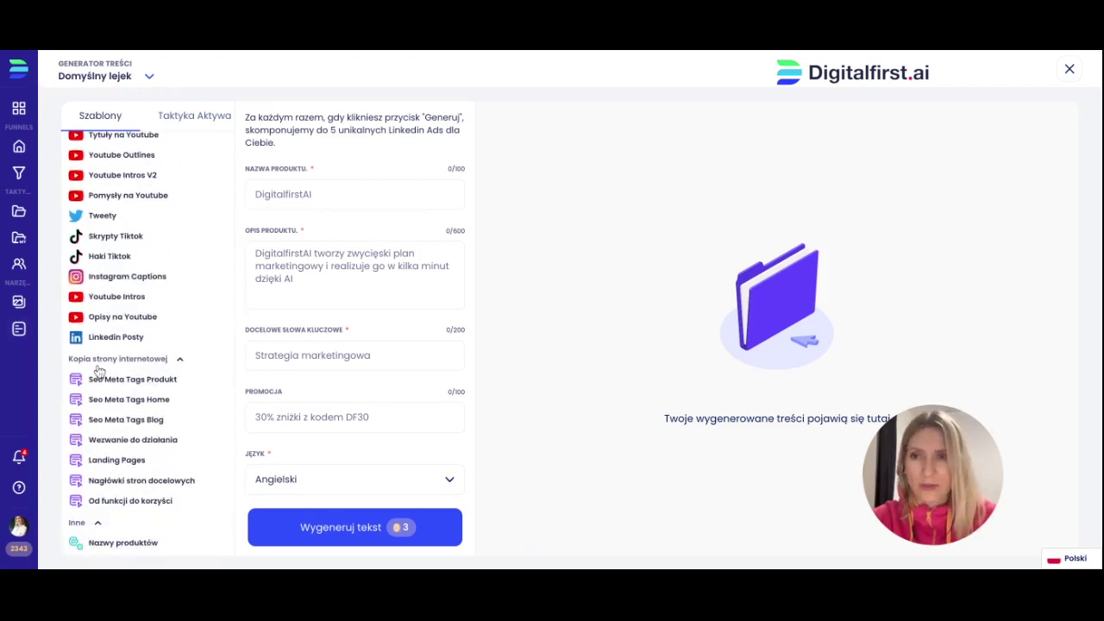
{"action": "scroll", "coordinate": [172, 374], "scroll_direction": "down", "scroll_amount": 3}
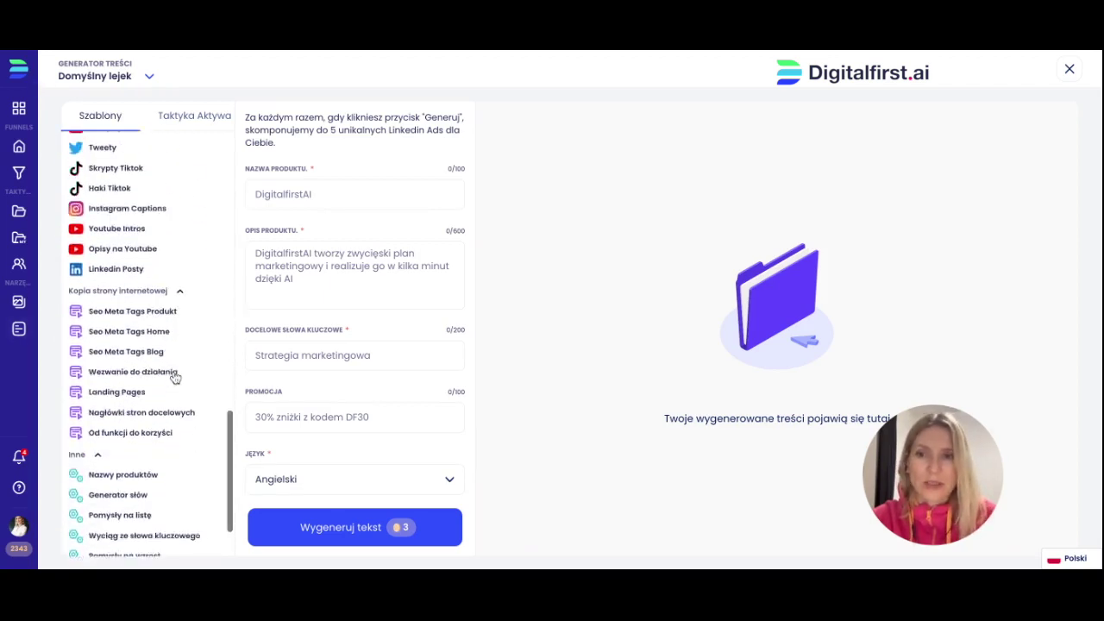
{"action": "scroll", "coordinate": [175, 378], "scroll_direction": "up", "scroll_amount": 12}
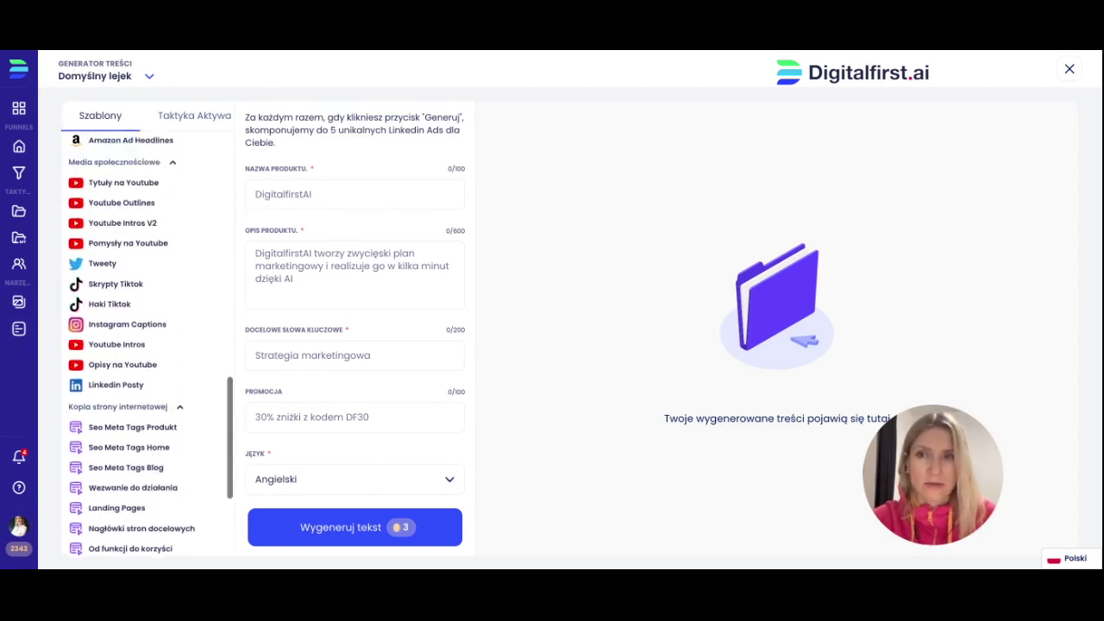
{"action": "scroll", "coordinate": [150, 345], "scroll_direction": "up", "scroll_amount": 7}
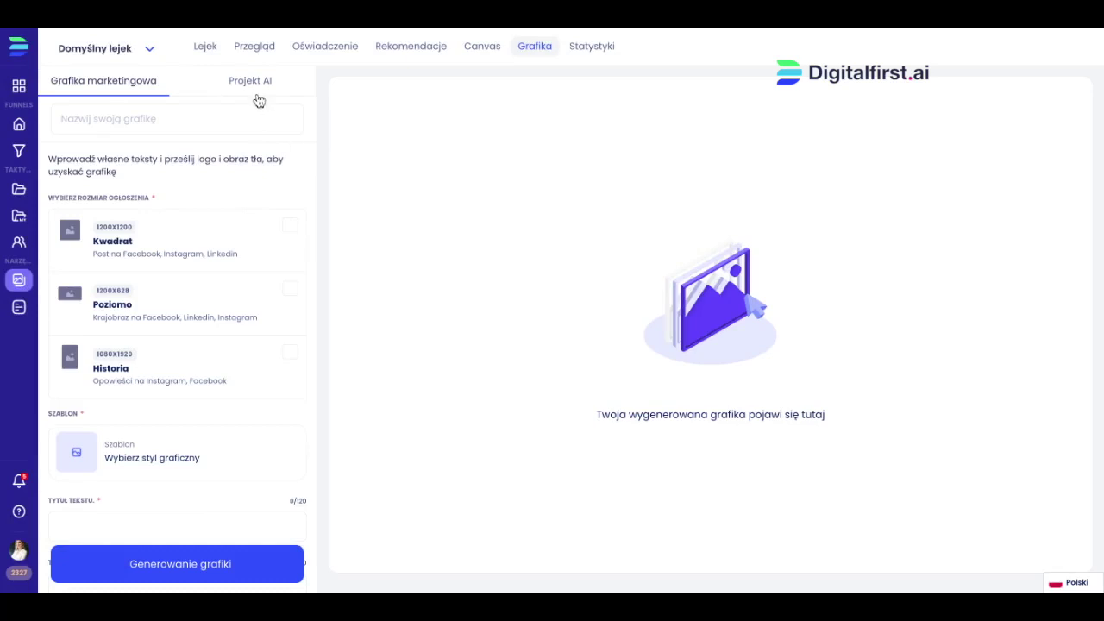
Open the Projekt AI graphic generator and use the suggested example "astronauta grający w koszykówkę z kotami w kosmosie, sztuka cyfrowa" as the description.
{"action": "left_click", "coordinate": [258, 87]}
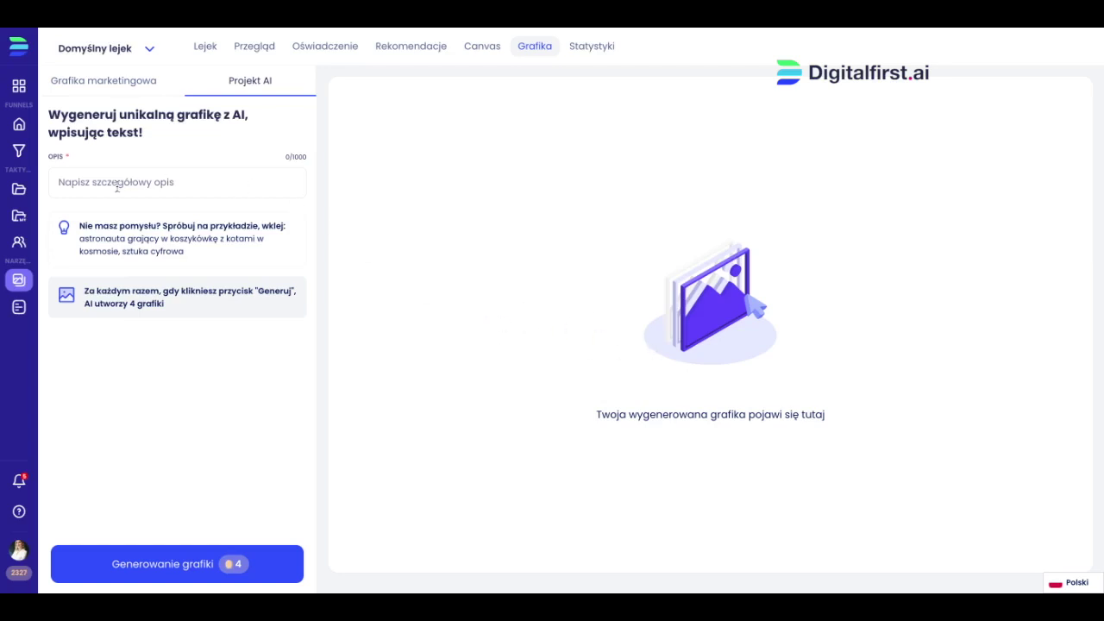
{"action": "left_click", "coordinate": [63, 181]}
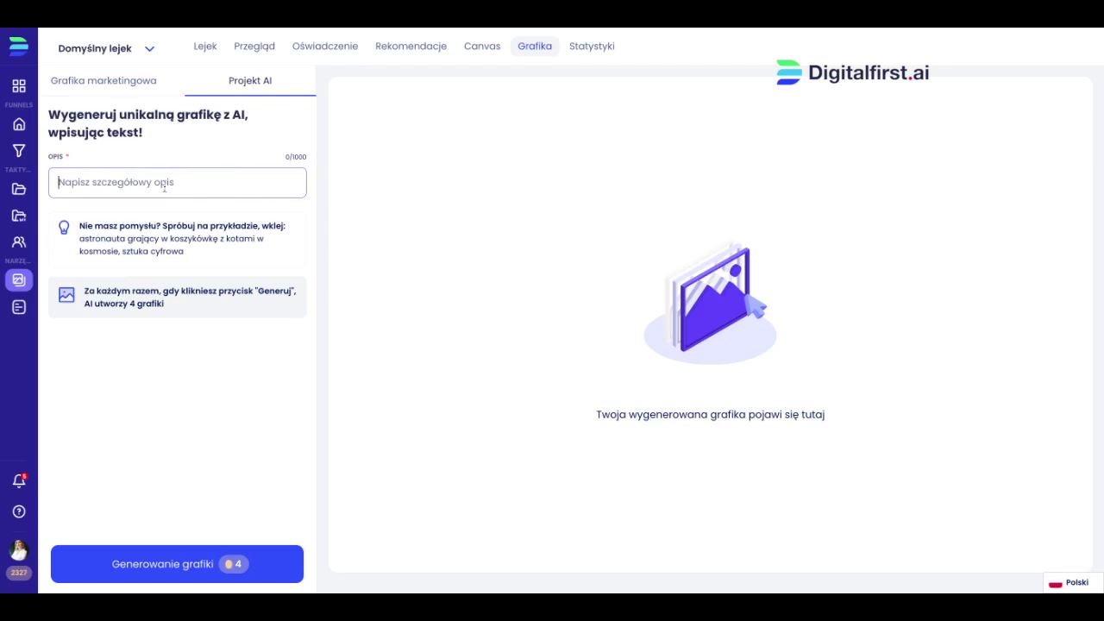
{"action": "left_click_drag", "start_coordinate": [97, 266], "coordinate": [186, 253]}
{"action": "triple_click", "coordinate": [186, 251]}
{"action": "key", "text": "ctrl+c"}
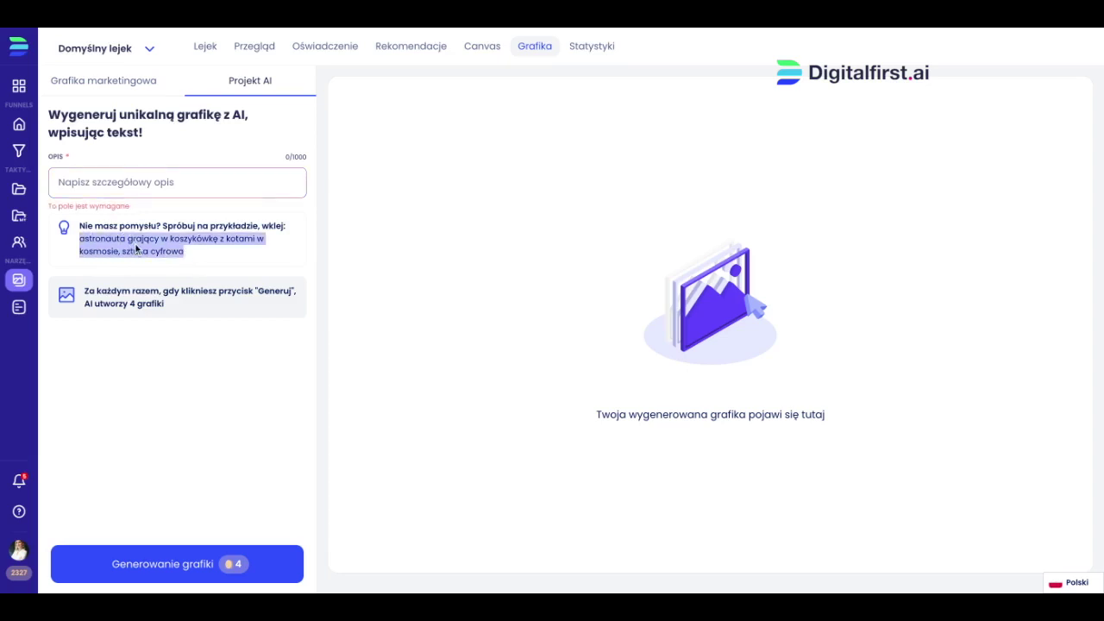
{"action": "left_click", "coordinate": [99, 180]}
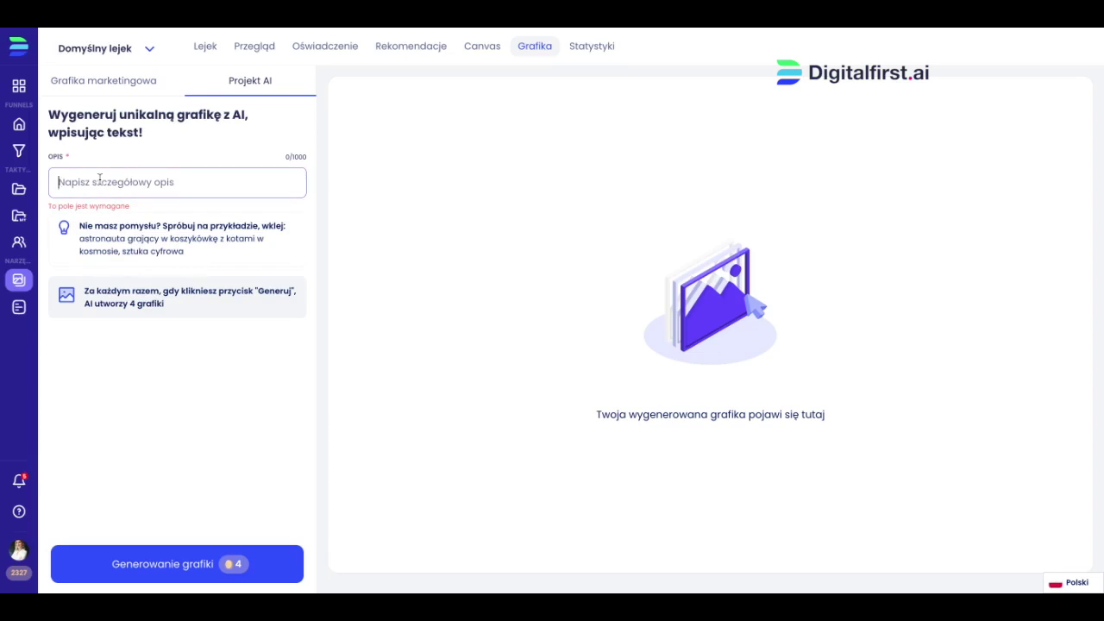
{"action": "key", "text": "ctrl+v"}
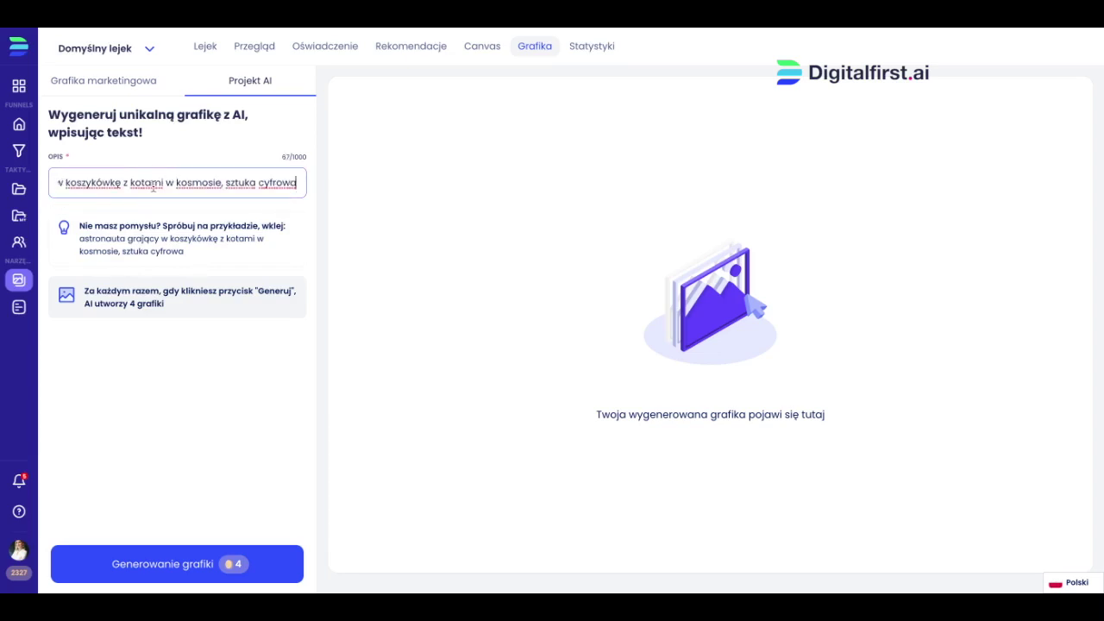
Generate AI graphics from the astronaut description and review the entered text.
{"action": "key", "text": "Right"}
{"action": "key", "text": "Right"}
{"action": "key", "text": "Right"}
{"action": "key", "text": "Right"}
{"action": "key", "text": "Right"}
{"action": "key", "text": "Right"}
{"action": "key", "text": "Right"}
{"action": "key", "text": "Right"}
{"action": "key", "text": "Right"}
{"action": "key", "text": "Right"}
{"action": "key", "text": "Right"}
{"action": "key", "text": "Right"}
{"action": "key", "text": "Right"}
{"action": "key", "text": "Right"}
{"action": "key", "text": "Right"}
{"action": "key", "text": "Right"}
{"action": "key", "text": "Right"}
{"action": "key", "text": "Right"}
{"action": "key", "text": "Right"}
{"action": "key", "text": "Right"}
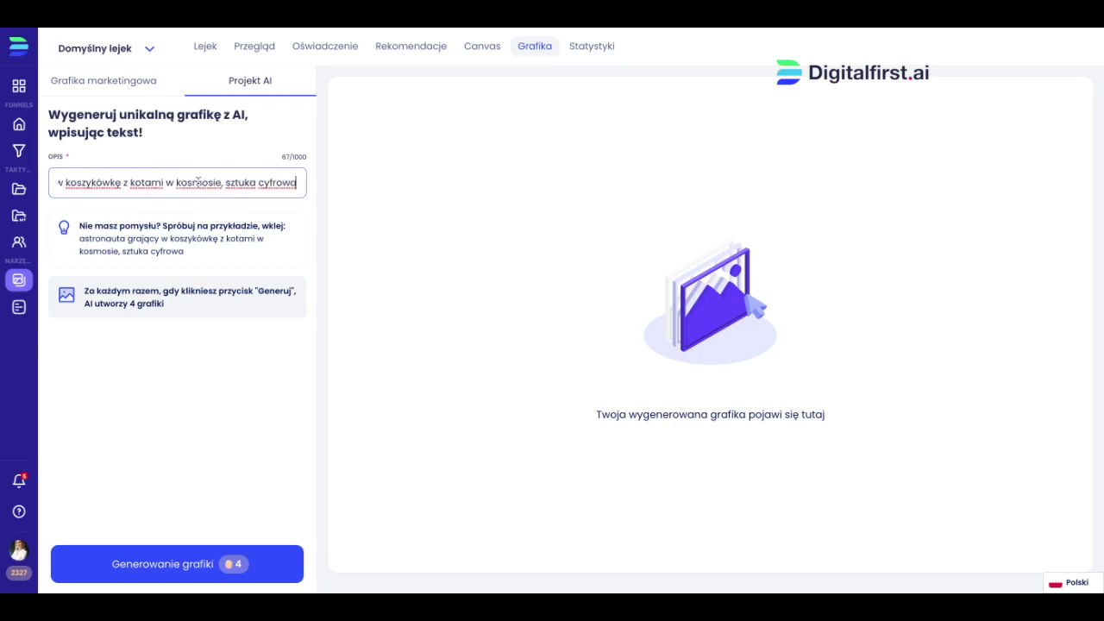
{"action": "left_click", "coordinate": [178, 572]}
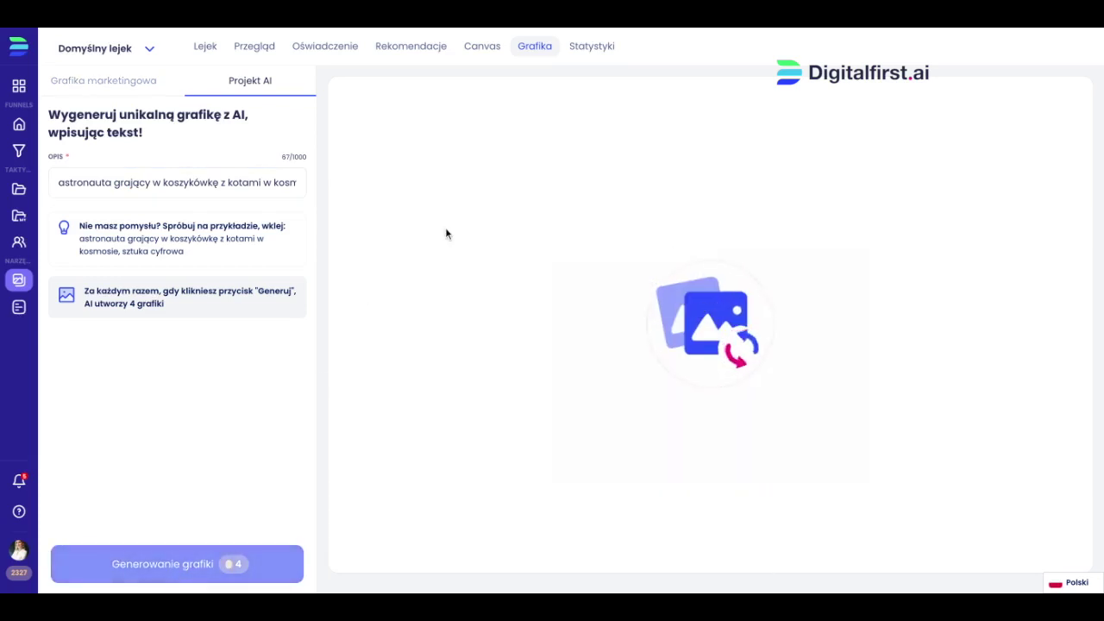
{"action": "left_click_drag", "start_coordinate": [182, 183], "coordinate": [59, 182]}
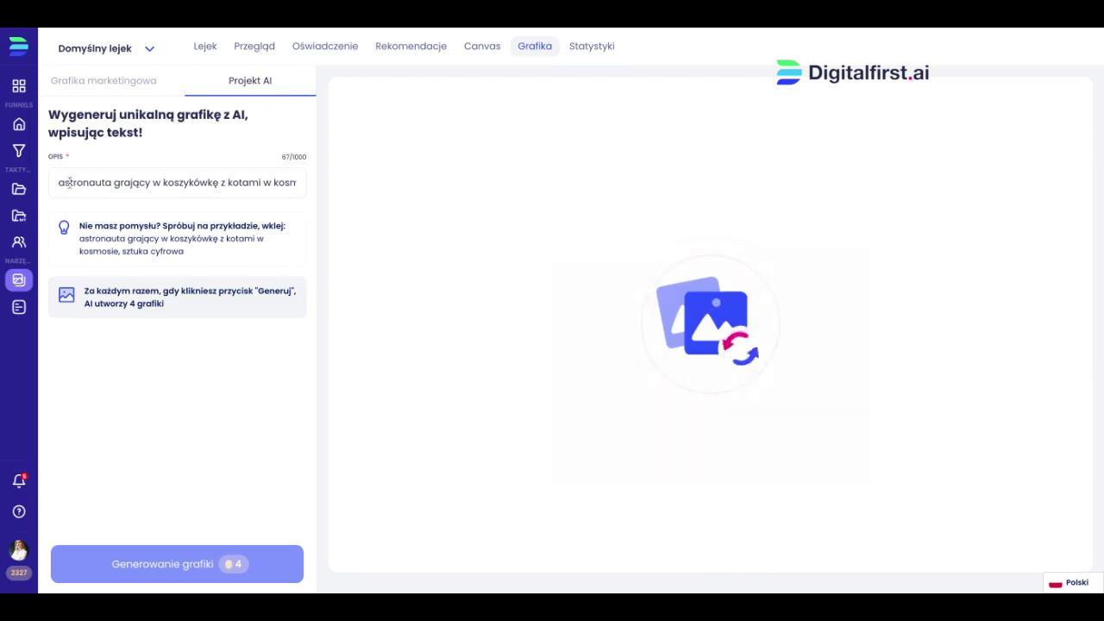
{"action": "left_click_drag", "start_coordinate": [130, 179], "coordinate": [463, 191]}
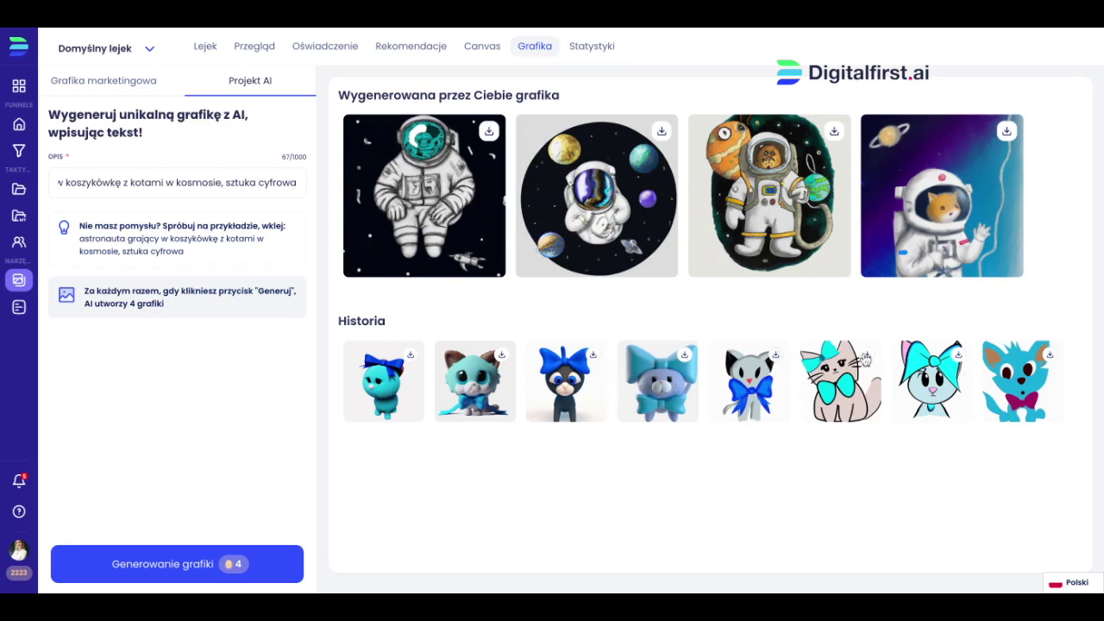
Replace the graphic description with "mloda japonka a obok niej bialy puchaty pies styl realistyczny".
{"action": "triple_click", "coordinate": [55, 181]}
{"action": "type", "text": "astronauta grający"}
{"action": "key", "text": "BackSpace"}
{"action": "key", "text": "BackSpace"}
{"action": "key", "text": "BackSpace"}
{"action": "key", "text": "BackSpace"}
{"action": "key", "text": "BackSpace"}
{"action": "key", "text": "BackSpace"}
{"action": "key", "text": "BackSpace"}
{"action": "key", "text": "BackSpace"}
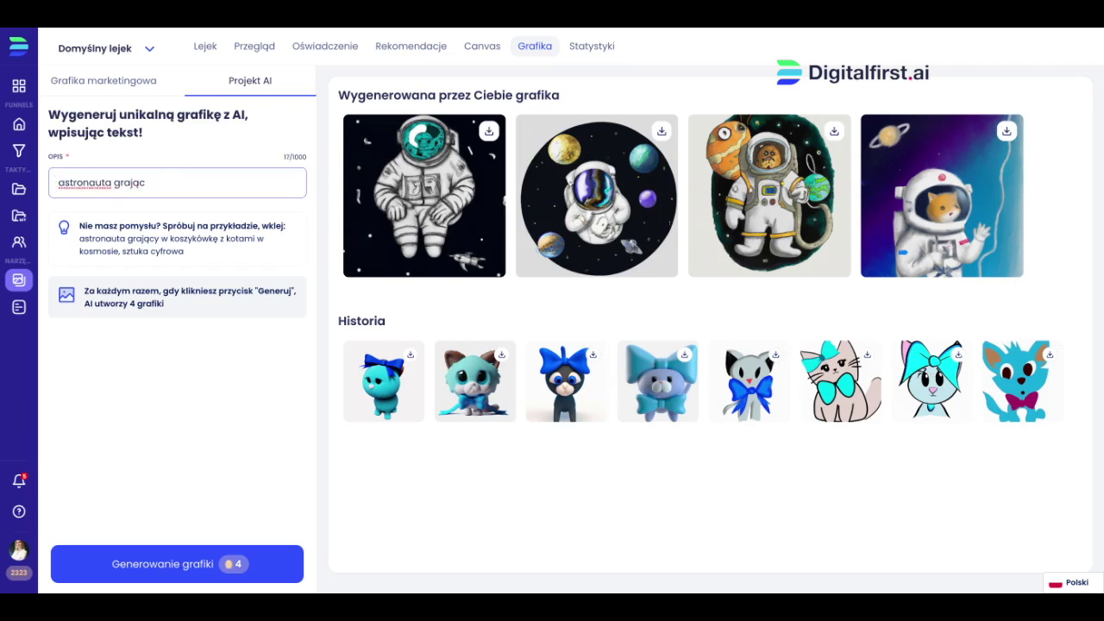
{"action": "key", "text": "BackSpace"}
{"action": "key", "text": "BackSpace"}
{"action": "key", "text": "BackSpace"}
{"action": "key", "text": "BackSpace"}
{"action": "key", "text": "BackSpace"}
{"action": "key", "text": "BackSpace"}
{"action": "type", "text": "japonka"}
{"action": "key", "text": "BackSpace"}
{"action": "key", "text": "BackSpace"}
{"action": "type", "text": "ml"}
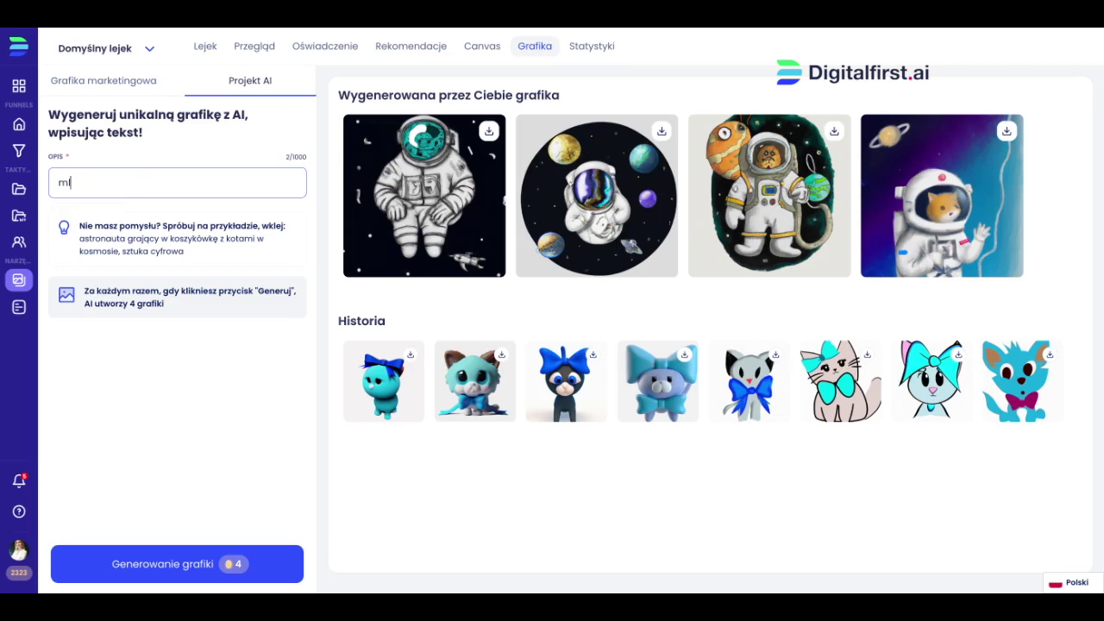
{"action": "type", "text": "loda japonka "}
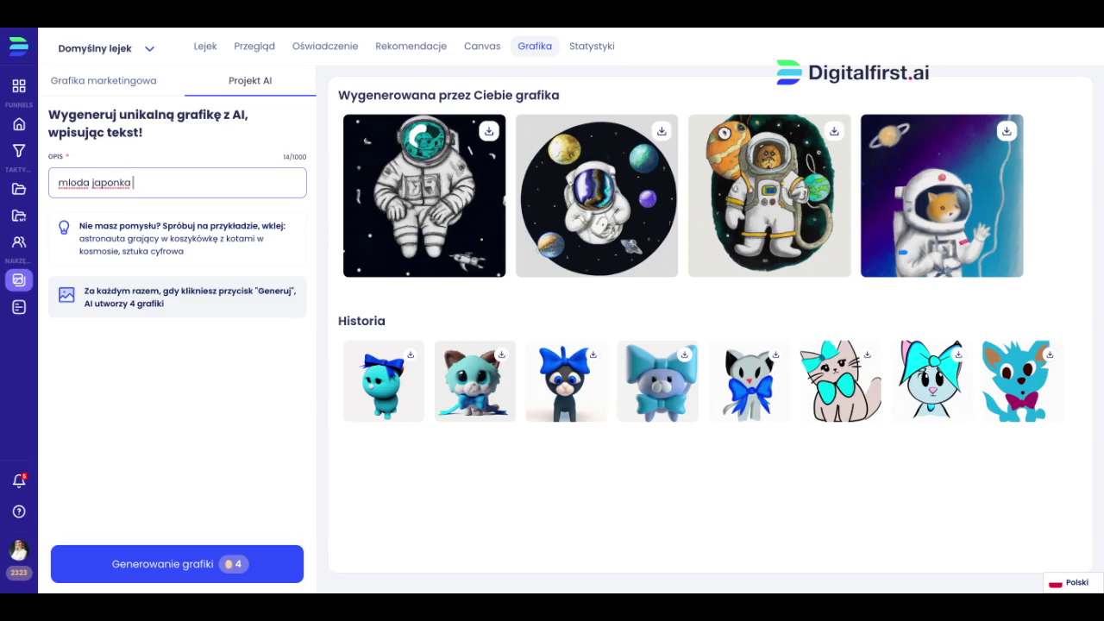
{"action": "type", "text": "a obok niej bialy puchaty pies s"}
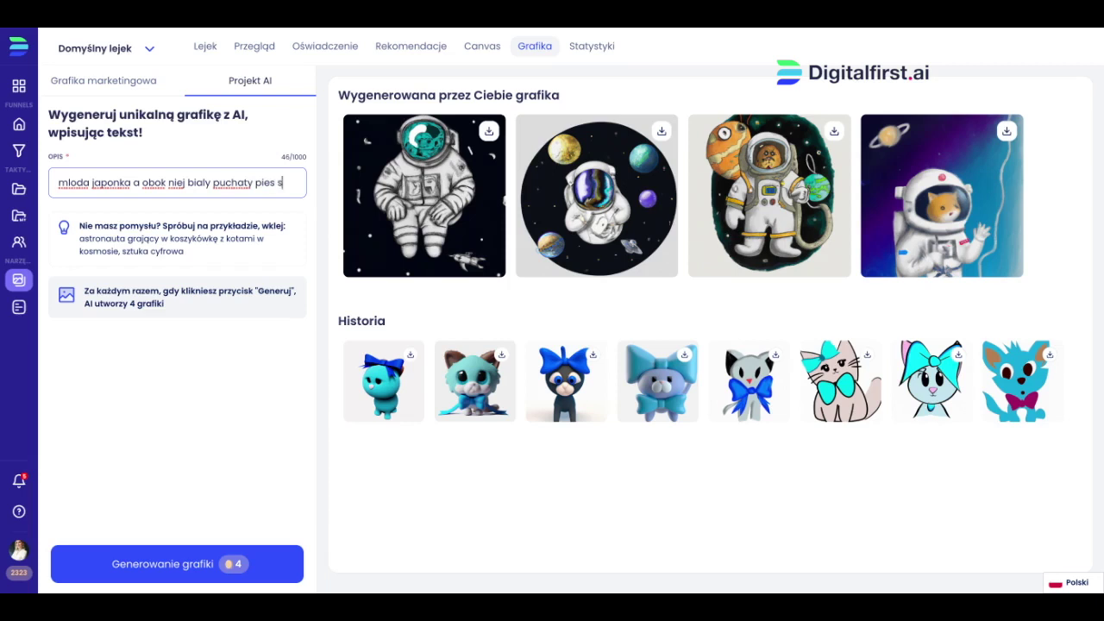
{"action": "type", "text": "tyl realistyczny"}
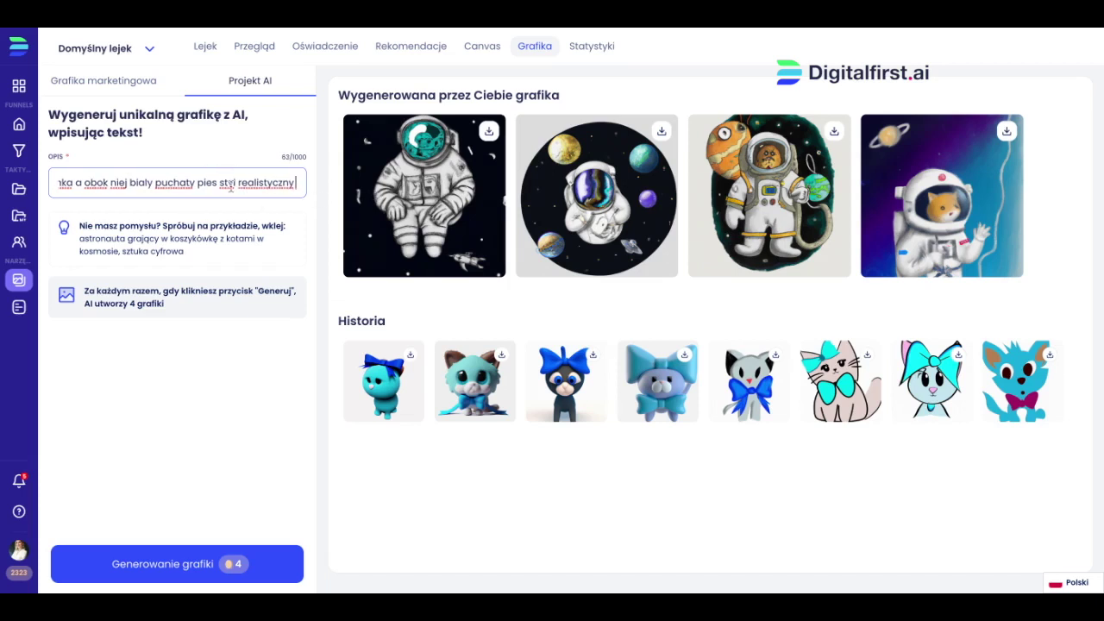
Change the style in the description to "fotorealistyczny" and generate the graphics.
{"action": "left_click", "coordinate": [238, 181]}
{"action": "type", "text": "foto"}
{"action": "left_click", "coordinate": [196, 575]}
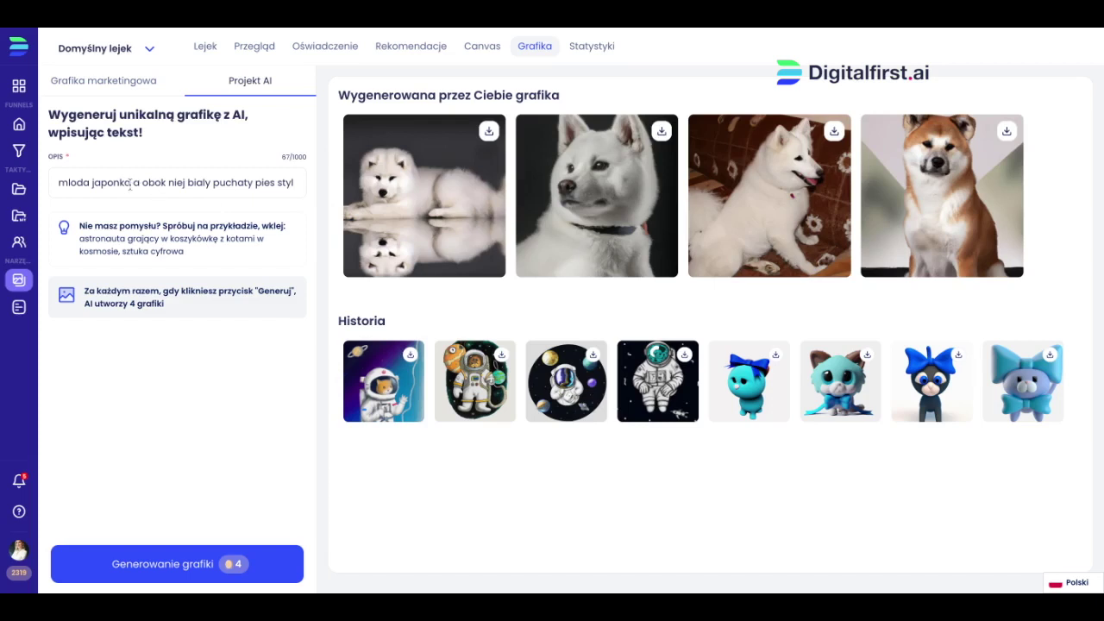
Clear the previous graphic description and enter "kuchnia styl 3d render" instead.
{"action": "key", "text": "BackSpace"}
{"action": "key", "text": "BackSpace"}
{"action": "key", "text": "BackSpace"}
{"action": "key", "text": "BackSpace"}
{"action": "key", "text": "BackSpace"}
{"action": "key", "text": "BackSpace"}
{"action": "key", "text": "BackSpace"}
{"action": "key", "text": "BackSpace"}
{"action": "key", "text": "BackSpace"}
{"action": "key", "text": "BackSpace"}
{"action": "key", "text": "BackSpace"}
{"action": "key", "text": "BackSpace"}
{"action": "key", "text": "BackSpace"}
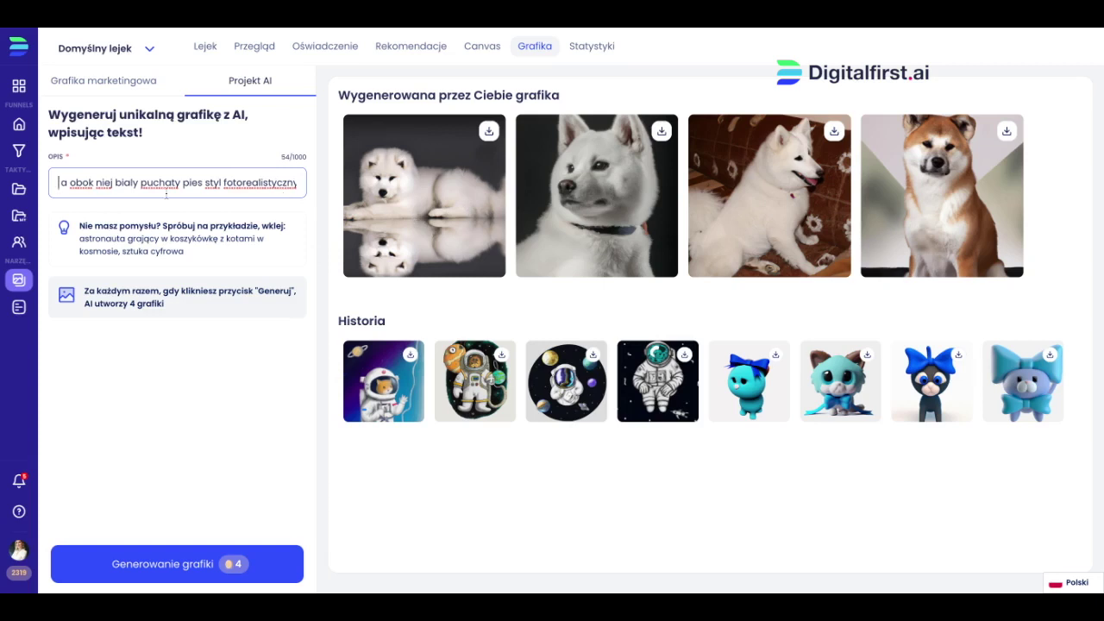
{"action": "triple_click", "coordinate": [58, 182]}
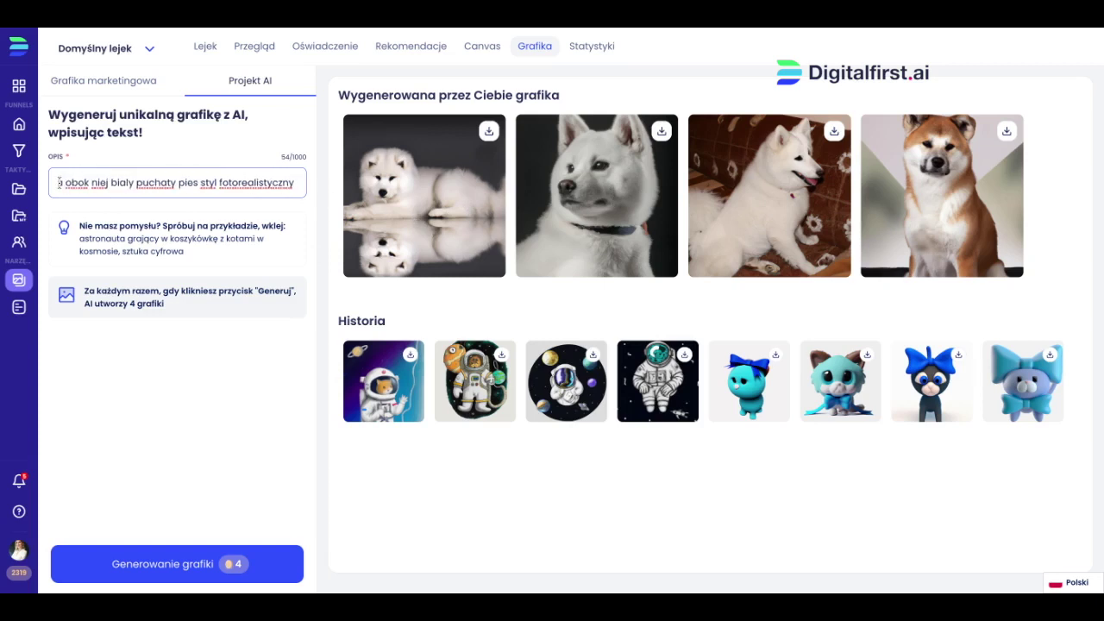
{"action": "key", "text": "BackSpace"}
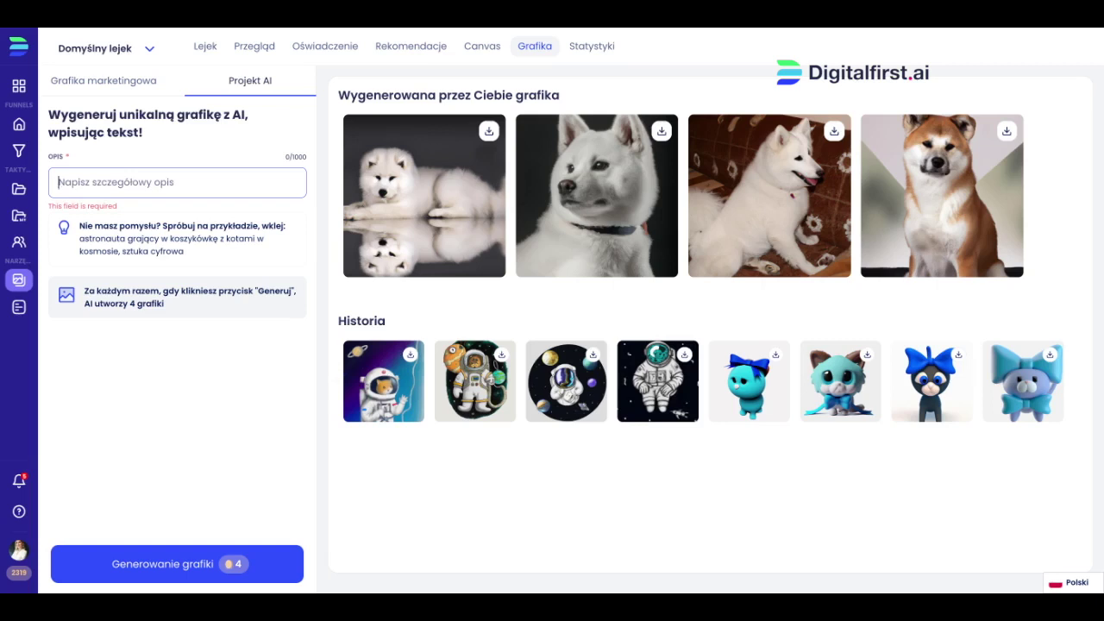
{"action": "type", "text": "kuchnia"}
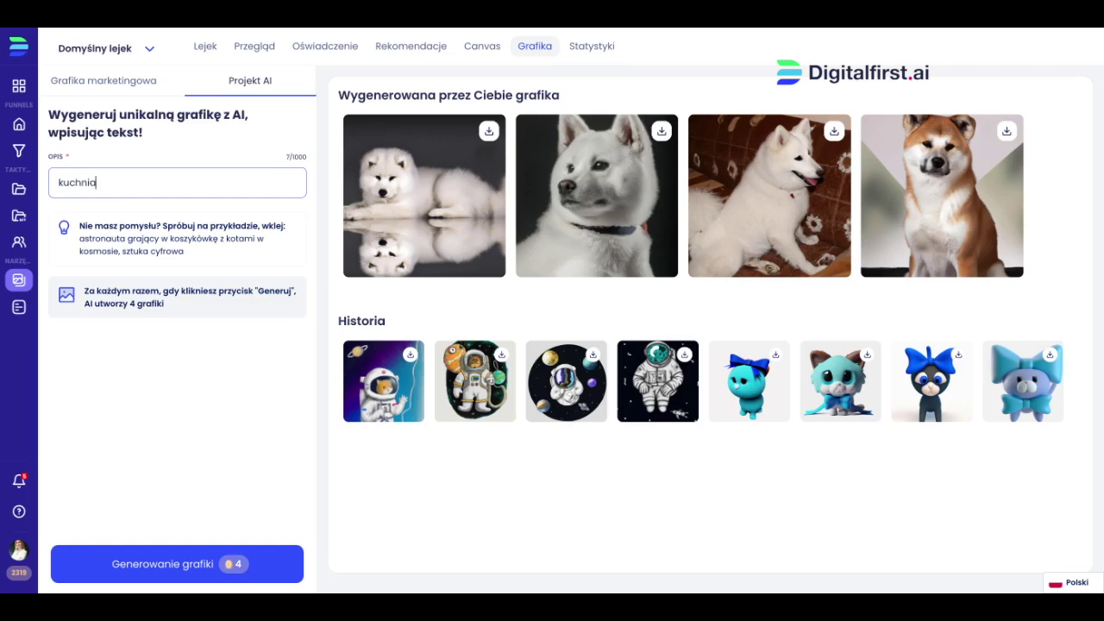
{"action": "type", "text": " styl 3d render"}
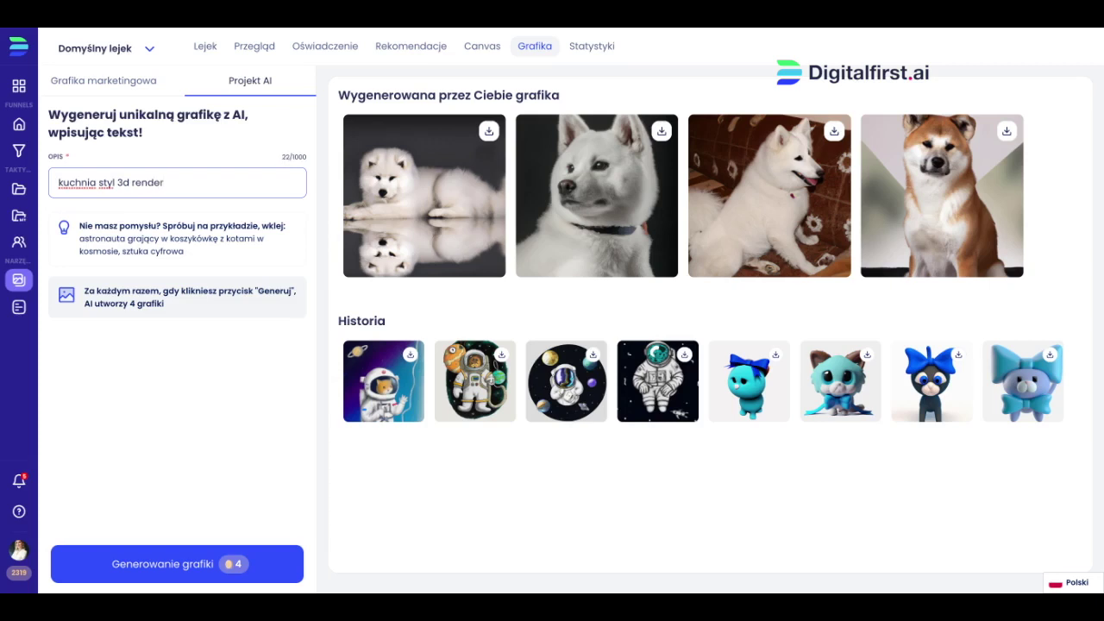
Add "kolorowa" before the word "kuchnia" in the description and generate the graphics.
{"action": "left_click", "coordinate": [57, 183]}
{"action": "type", "text": "kolora"}
{"action": "type", "text": "wa"}
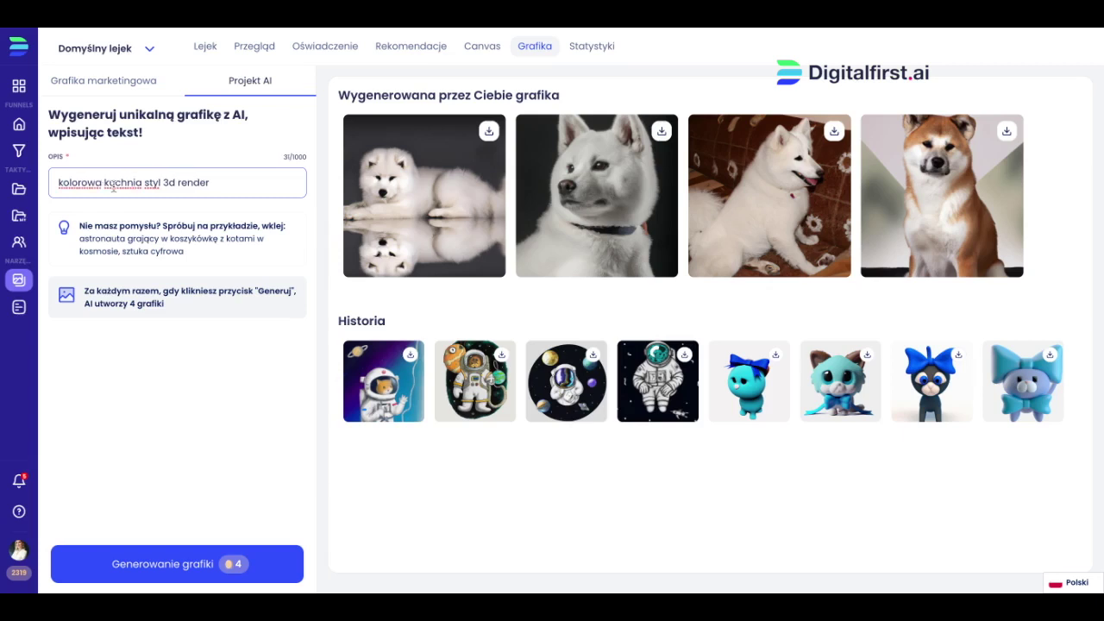
{"action": "left_click", "coordinate": [185, 564]}
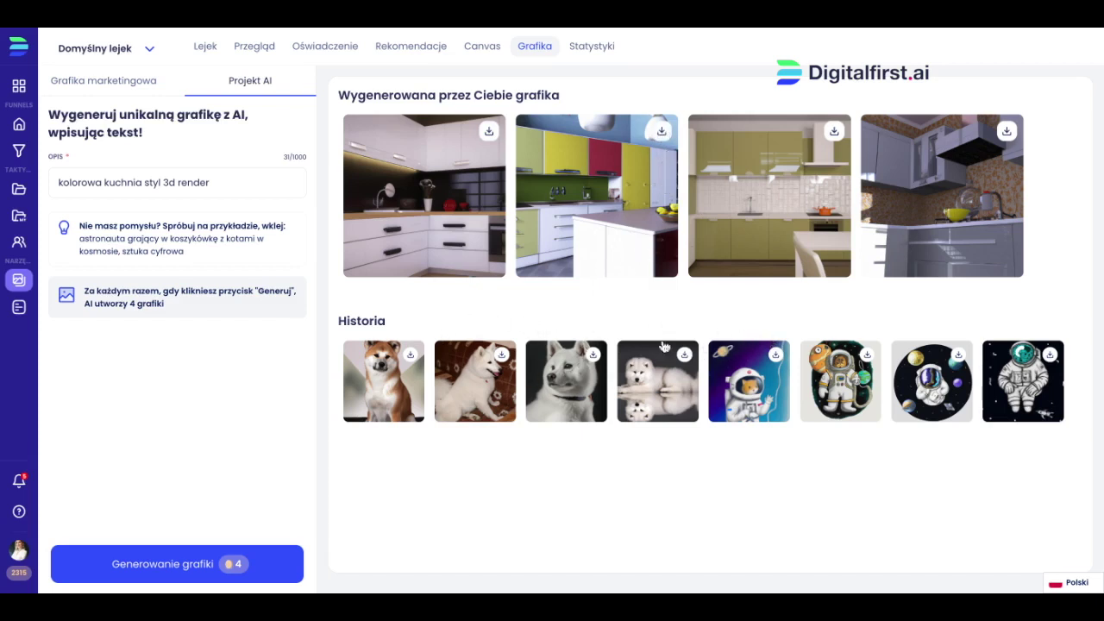
Try to switch from the AI graphics to the content generator, and cancel leaving the page.
{"action": "left_click", "coordinate": [18, 310]}
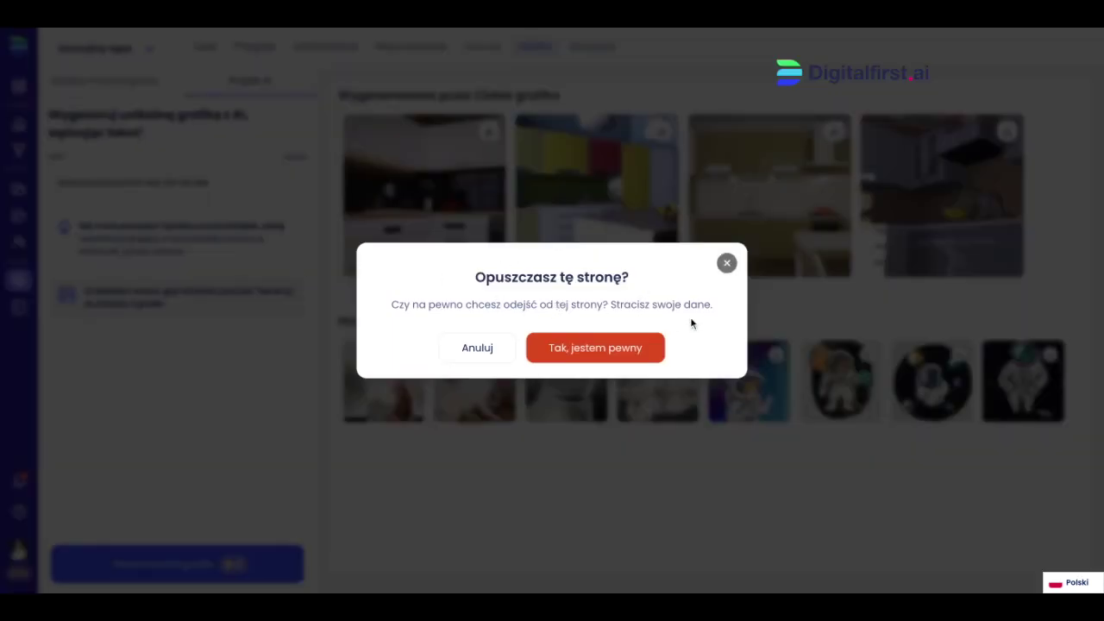
{"action": "left_click", "coordinate": [727, 264]}
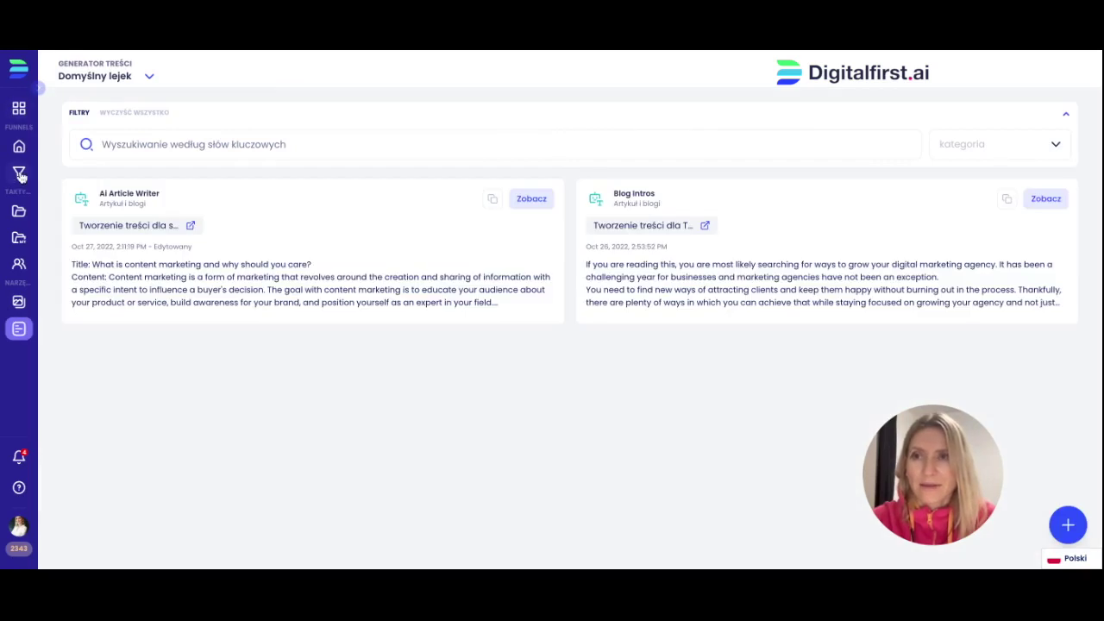
Visit the overview of all funnels, and open the tactics catalogue to examine the available tactics.
{"action": "left_click", "coordinate": [21, 174]}
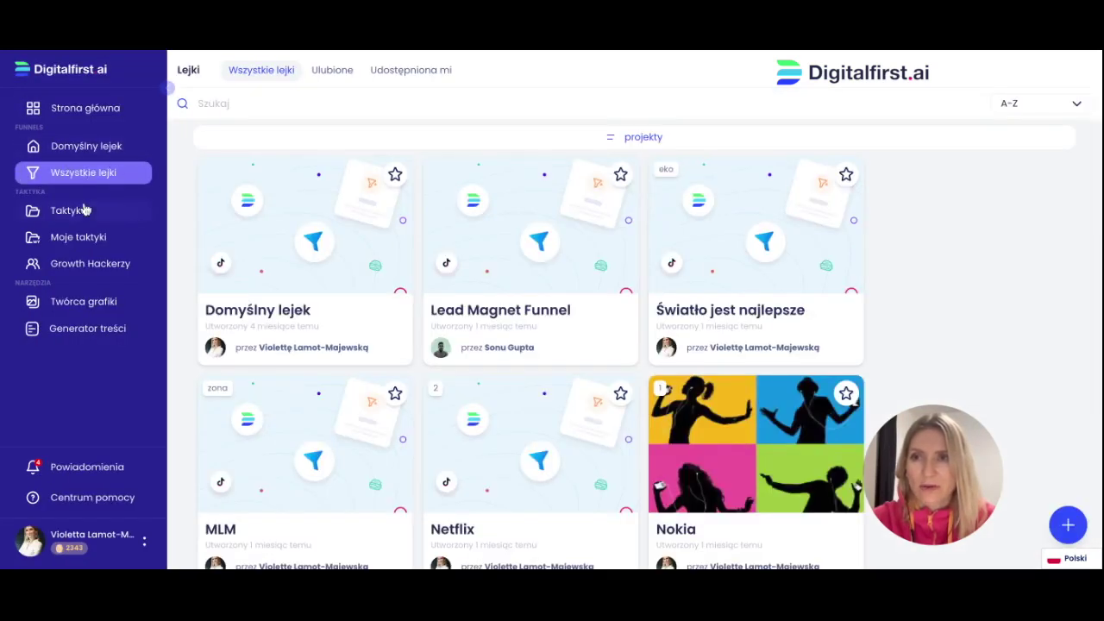
{"action": "left_click", "coordinate": [77, 213]}
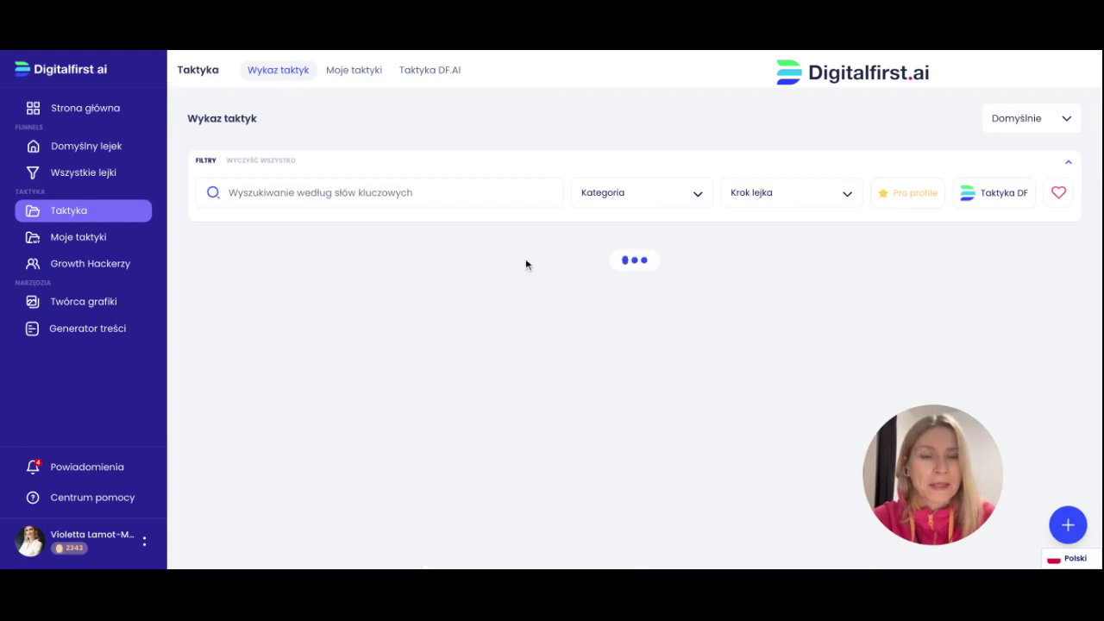
{"action": "scroll", "coordinate": [463, 357], "scroll_direction": "down", "scroll_amount": 6}
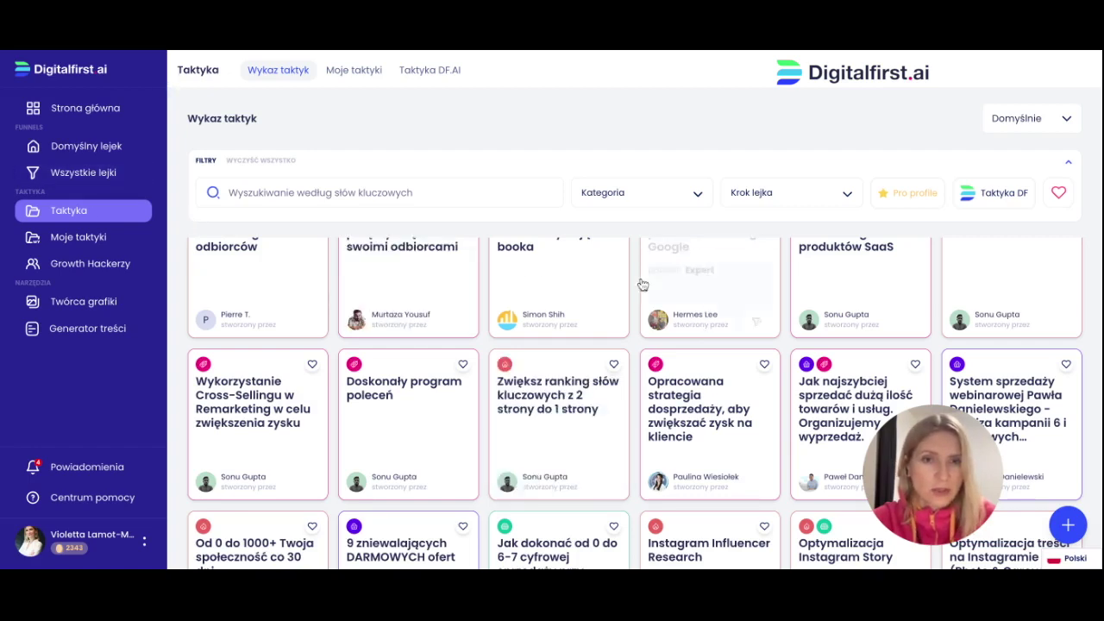
{"action": "scroll", "coordinate": [668, 454], "scroll_direction": "down", "scroll_amount": 3}
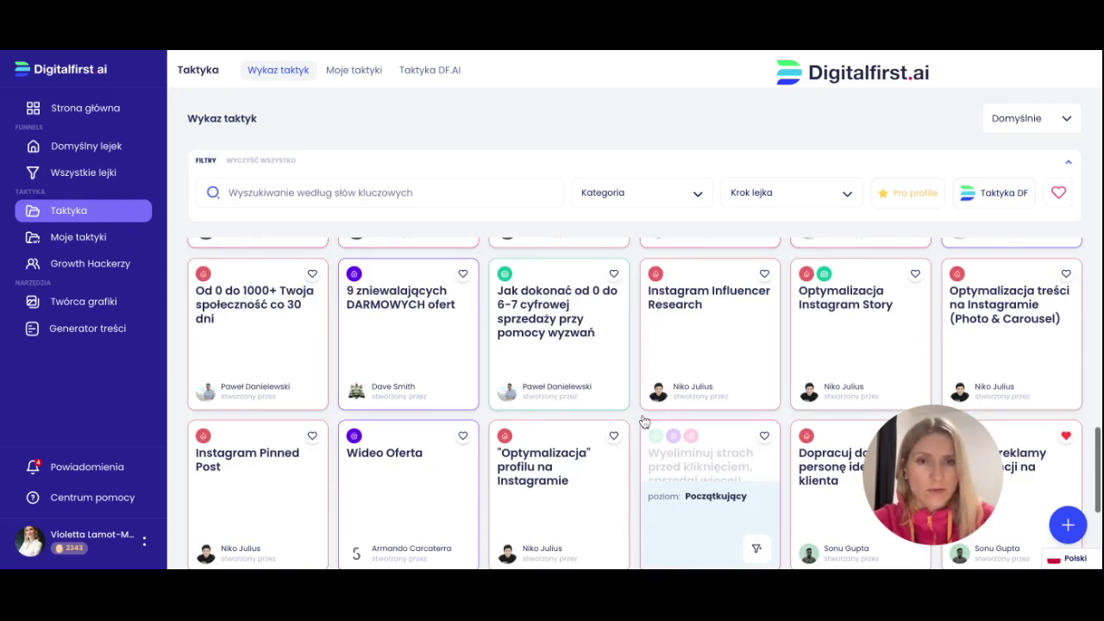
{"action": "scroll", "coordinate": [669, 358], "scroll_direction": "down", "scroll_amount": 1}
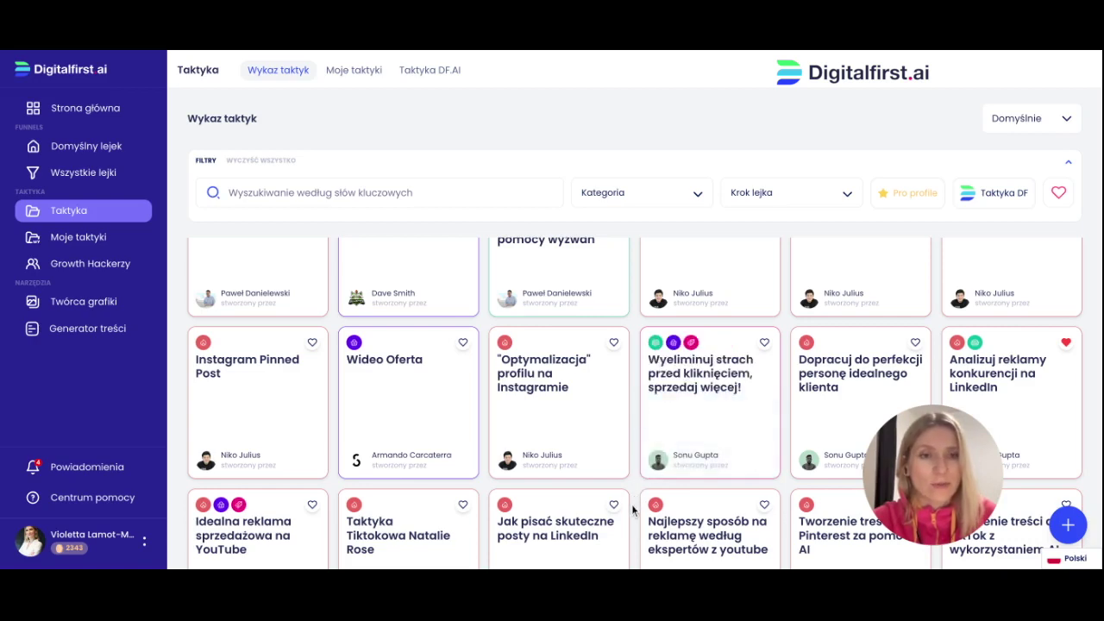
Look back through the earlier entries in the tactics catalogue.
{"action": "scroll", "coordinate": [632, 510], "scroll_direction": "up", "scroll_amount": 5}
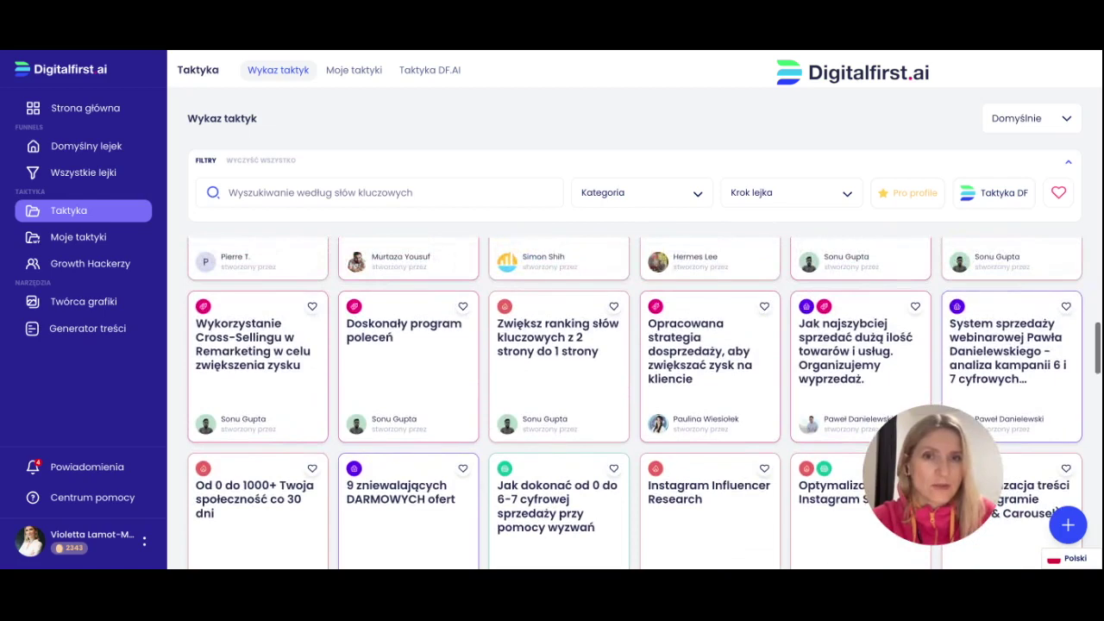
{"action": "scroll", "coordinate": [635, 394], "scroll_direction": "up", "scroll_amount": 3}
{"action": "scroll", "coordinate": [660, 435], "scroll_direction": "up", "scroll_amount": 1}
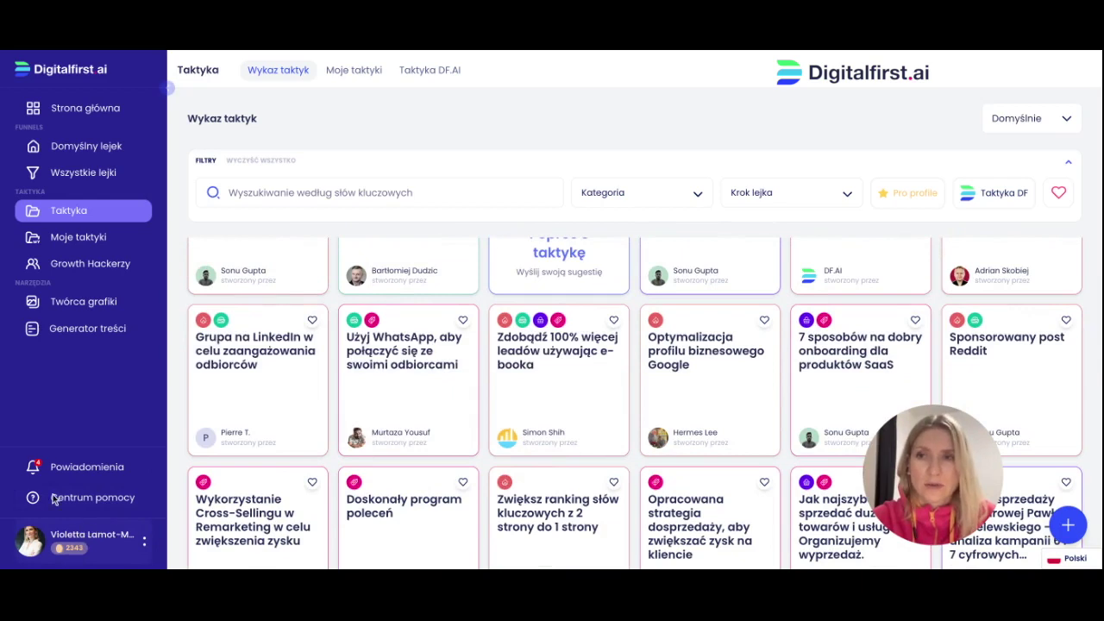
Open the account settings from the home page and examine the Growth Hacker profile's description and skills.
{"action": "left_click", "coordinate": [40, 112]}
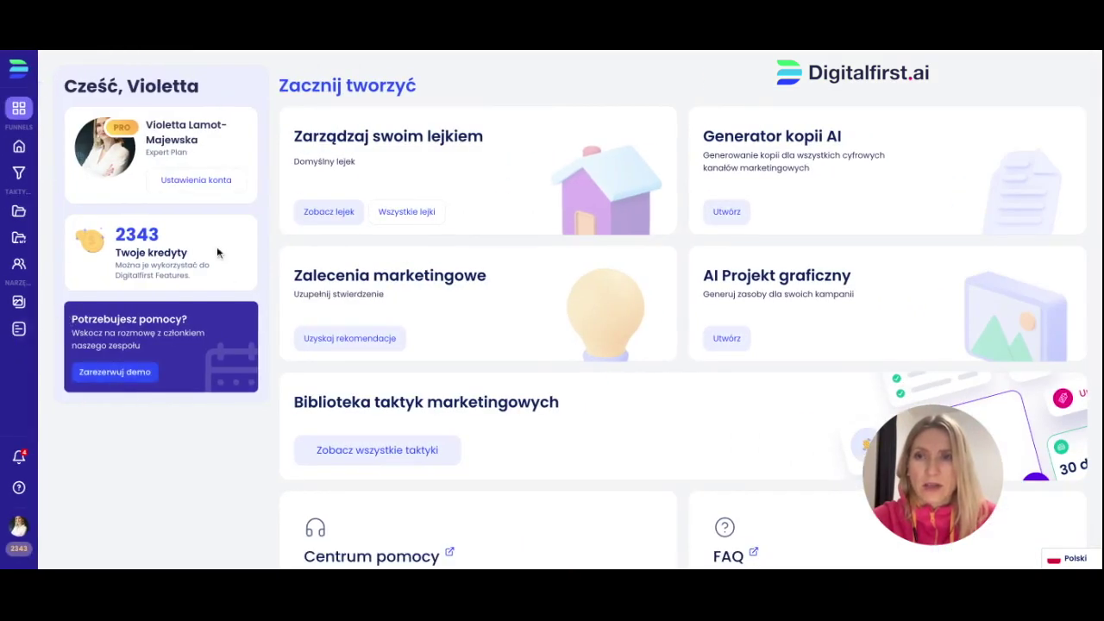
{"action": "left_click", "coordinate": [207, 183]}
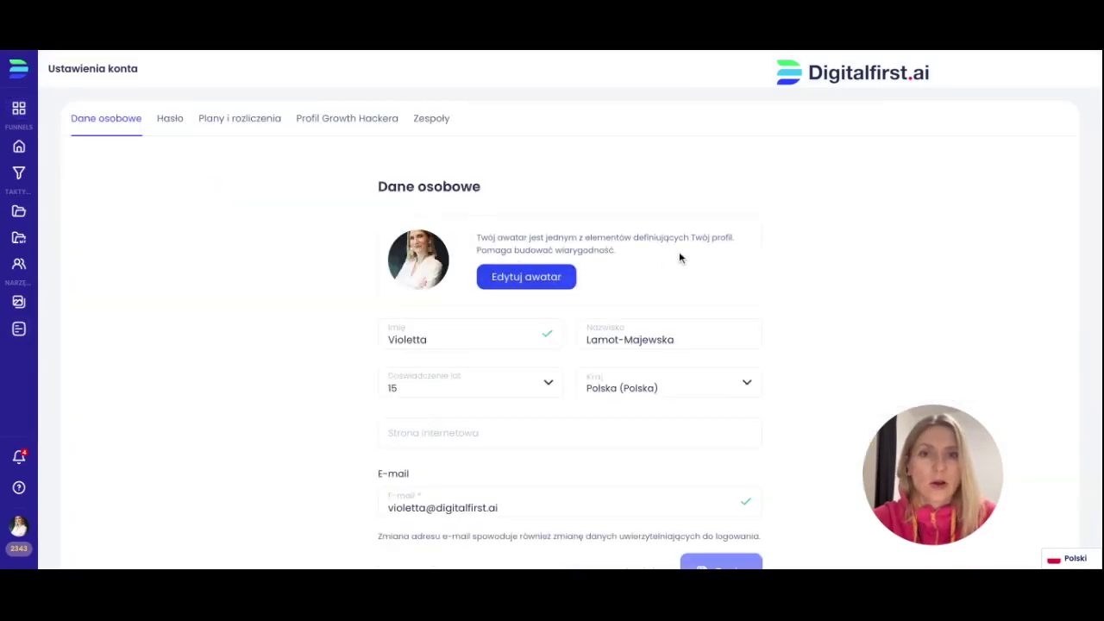
{"action": "left_click", "coordinate": [354, 127]}
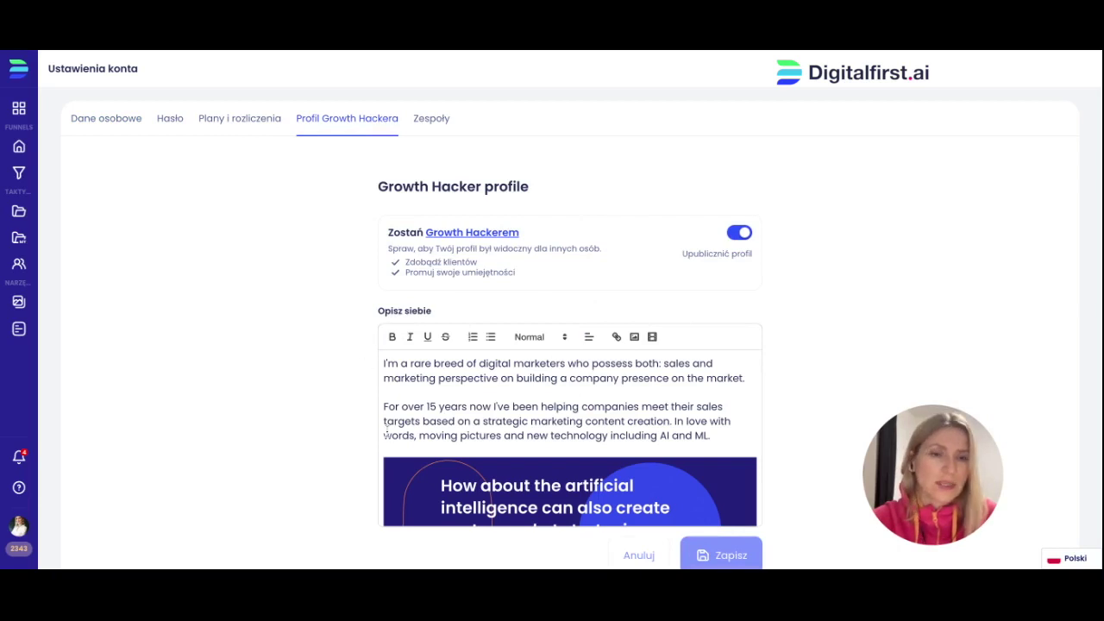
{"action": "scroll", "coordinate": [615, 396], "scroll_direction": "down", "scroll_amount": 5}
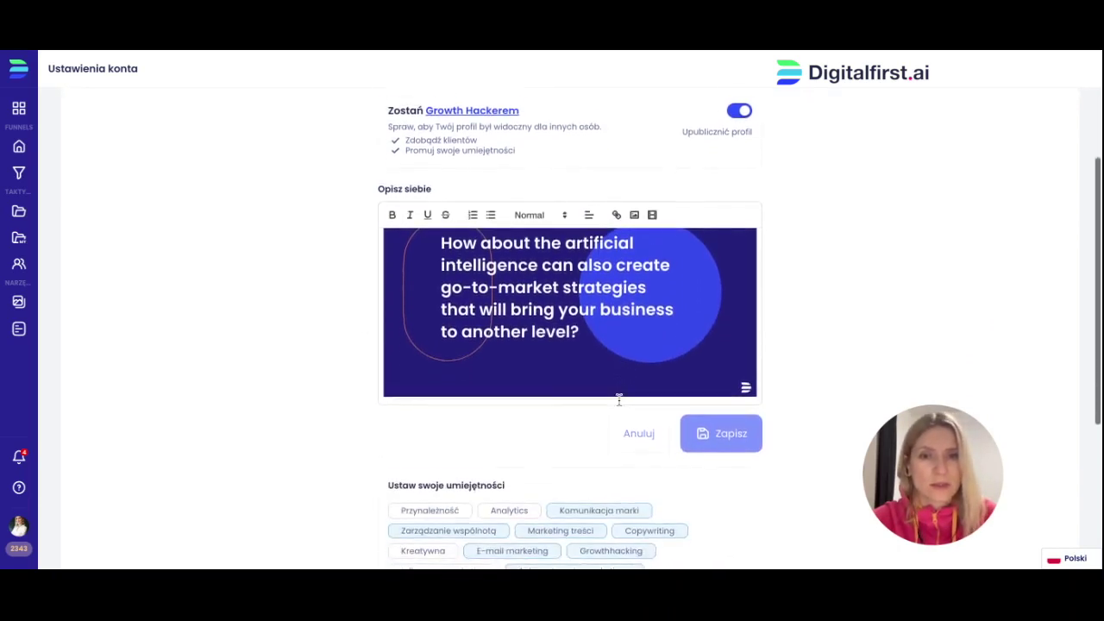
{"action": "scroll", "coordinate": [618, 400], "scroll_direction": "down", "scroll_amount": 3}
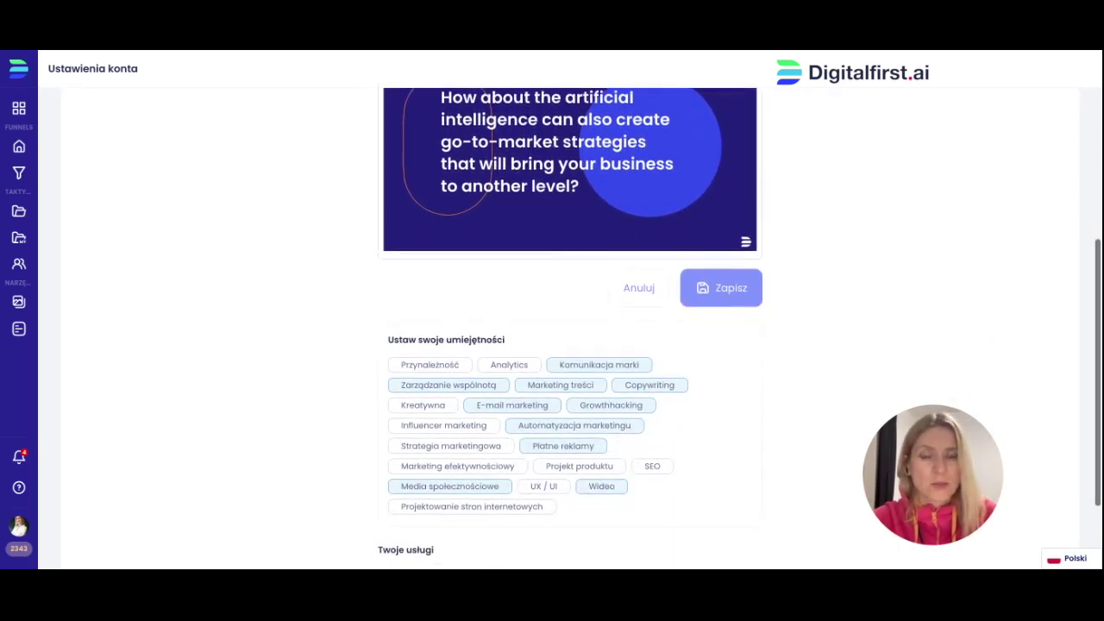
{"action": "scroll", "coordinate": [598, 216], "scroll_direction": "up", "scroll_amount": 4}
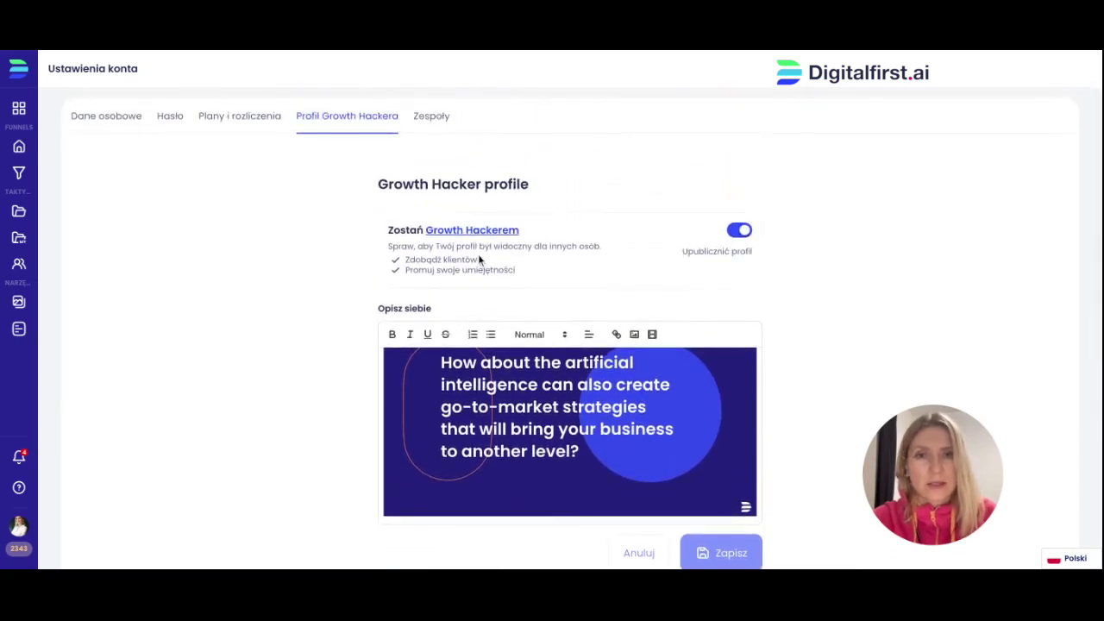
View the list of Growth Hackers, and return to the overview of all funnels.
{"action": "left_click", "coordinate": [21, 267]}
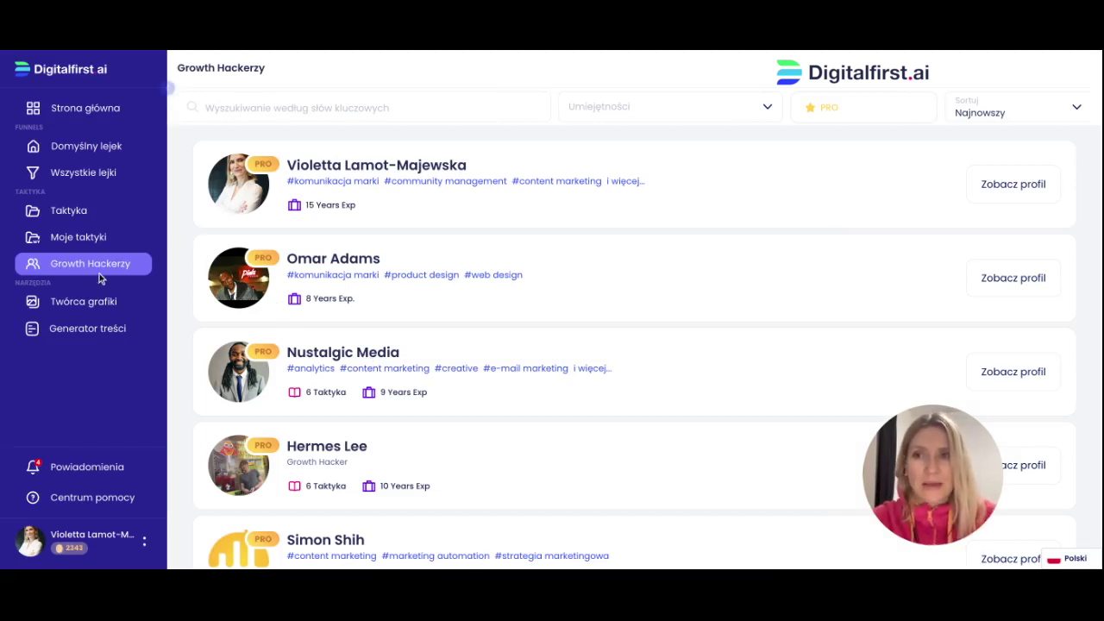
{"action": "left_click", "coordinate": [103, 180]}
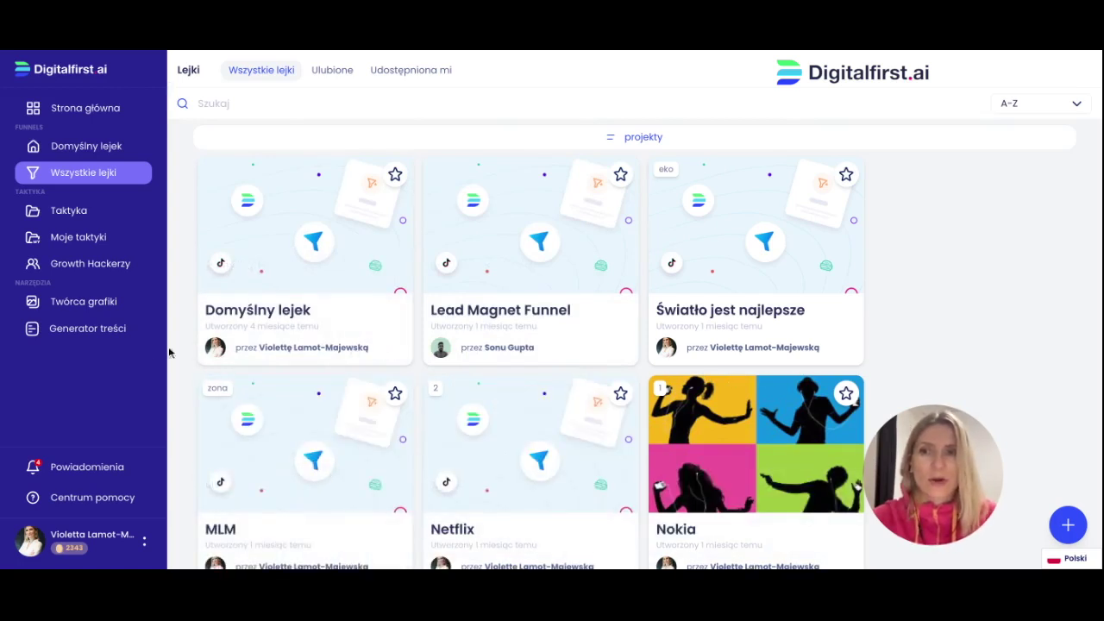
Open the help centre's live chat to view it, and close the chat window.
{"action": "left_click", "coordinate": [104, 500]}
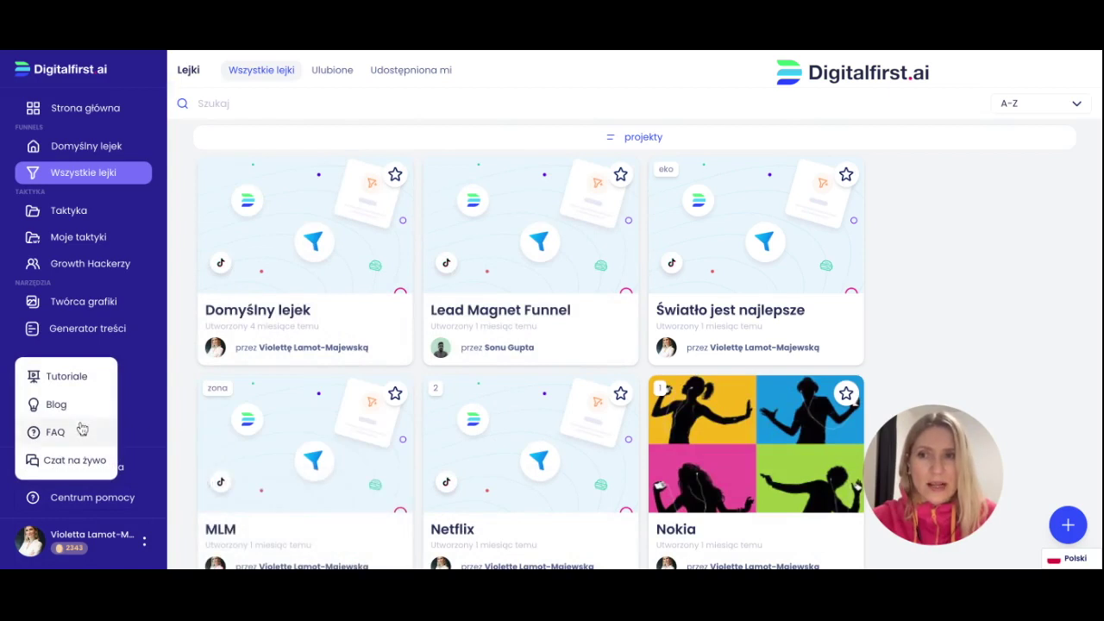
{"action": "left_click", "coordinate": [85, 460]}
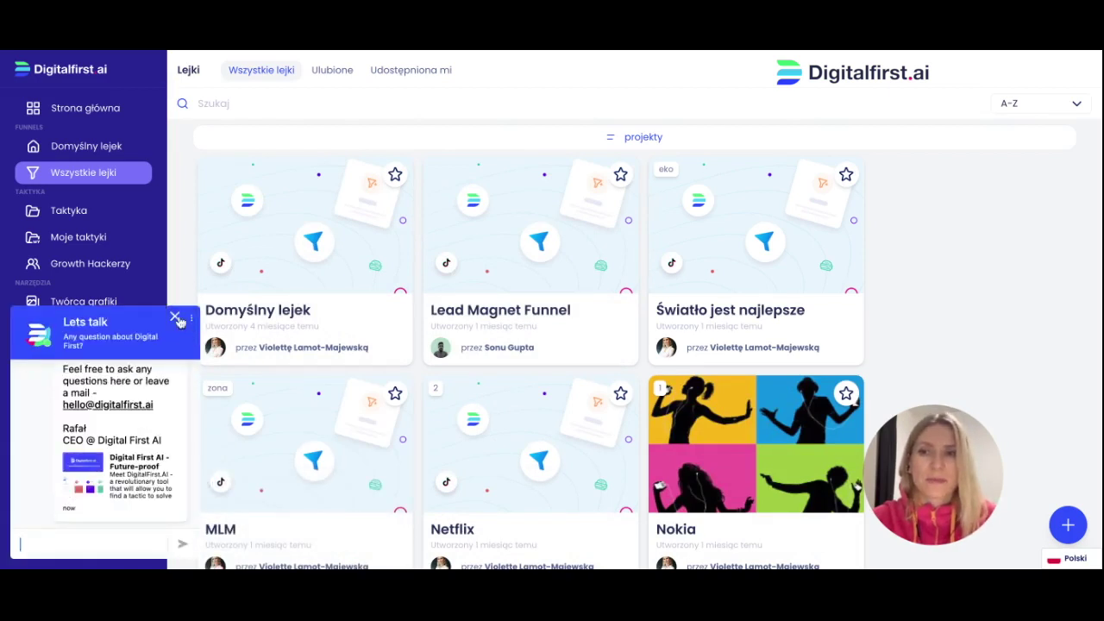
{"action": "left_click", "coordinate": [175, 318]}
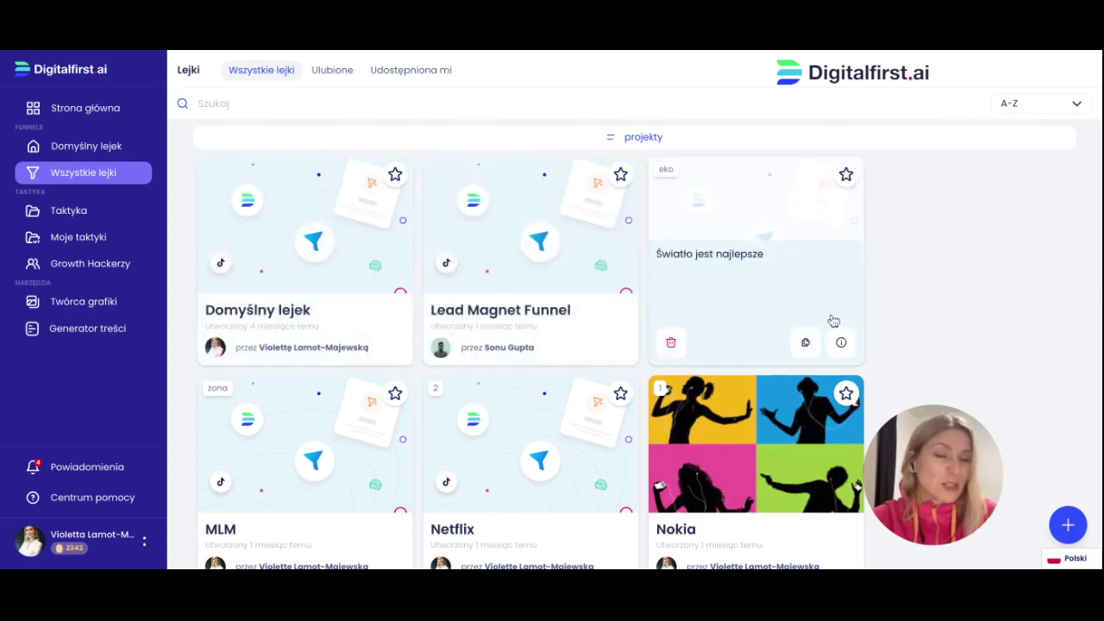